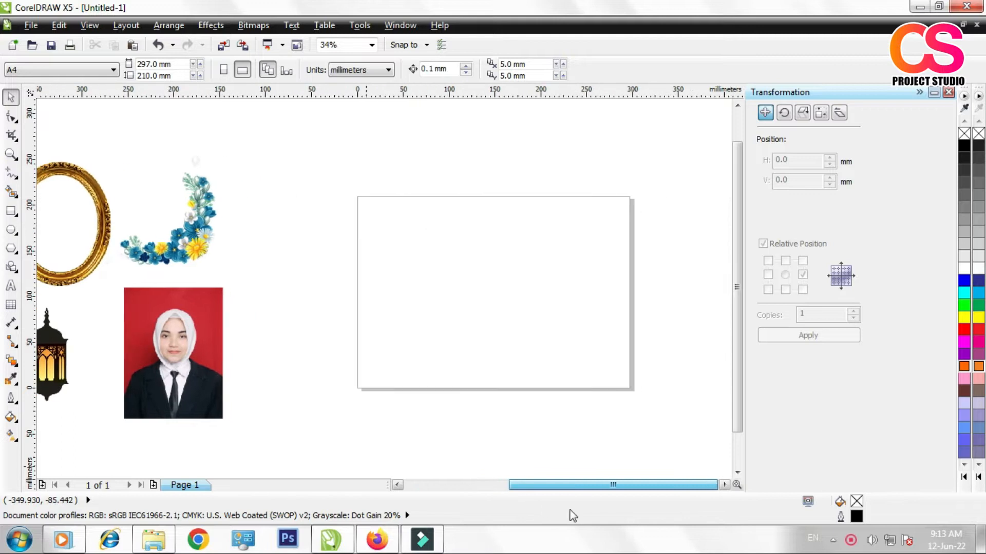
# Step: Draw a rectangle about 146 by 203 mm on the right half of the A4 landscape page
pyautogui.click(14, 154)
pyautogui.moveTo(347, 190); pyautogui.dragTo(642, 398)
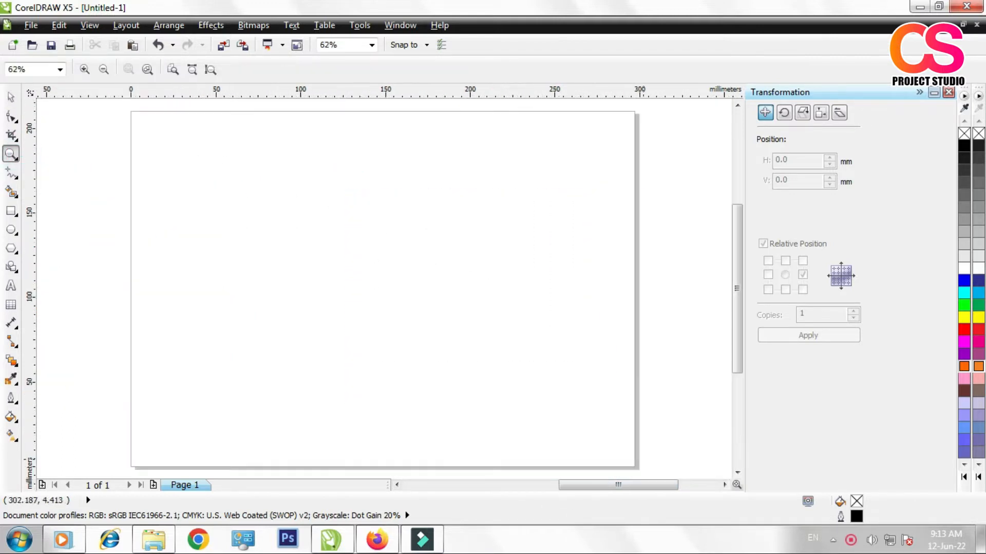
pyautogui.click(11, 97)
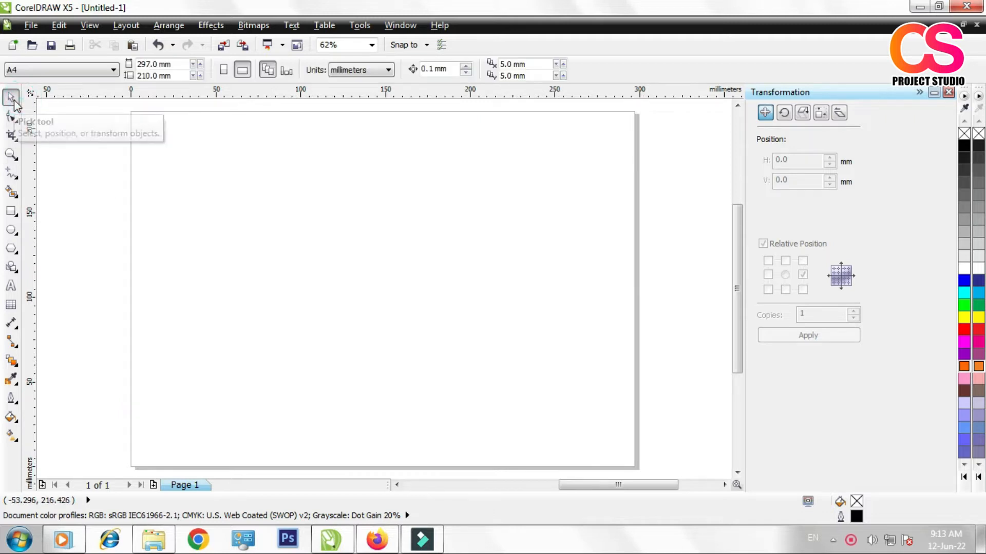
pyautogui.click(11, 211)
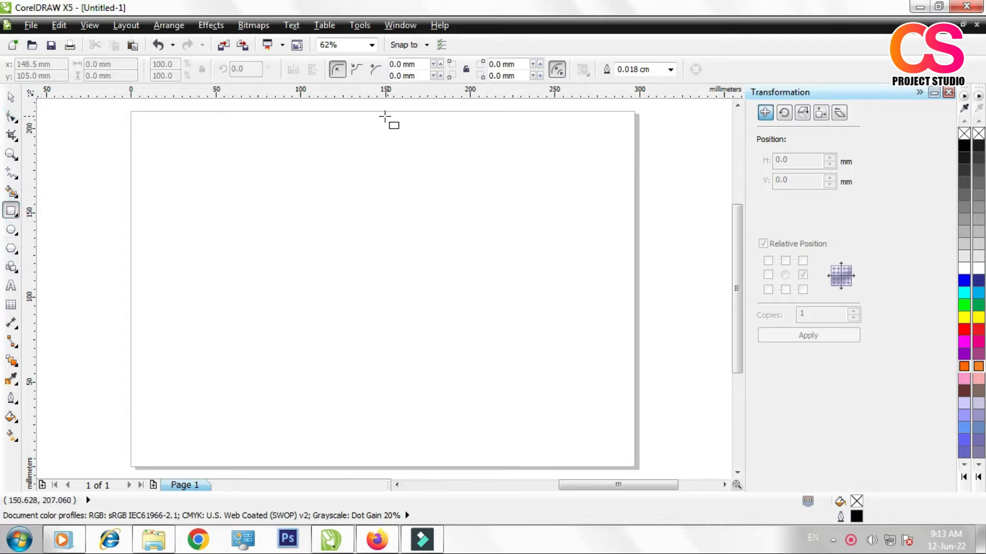
pyautogui.moveTo(381, 115); pyautogui.dragTo(637, 467)
pyautogui.click(12, 97)
pyautogui.click(504, 231)
pyautogui.click(645, 231)
pyautogui.click(513, 218)
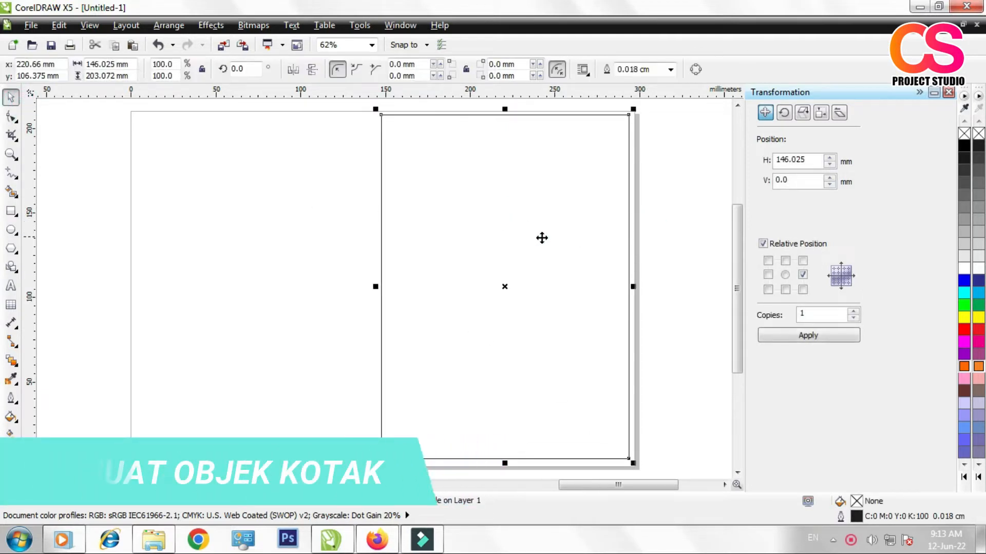
# Step: Change the document's measurement units to centimeters
pyautogui.click(272, 154)
pyautogui.click(359, 69)
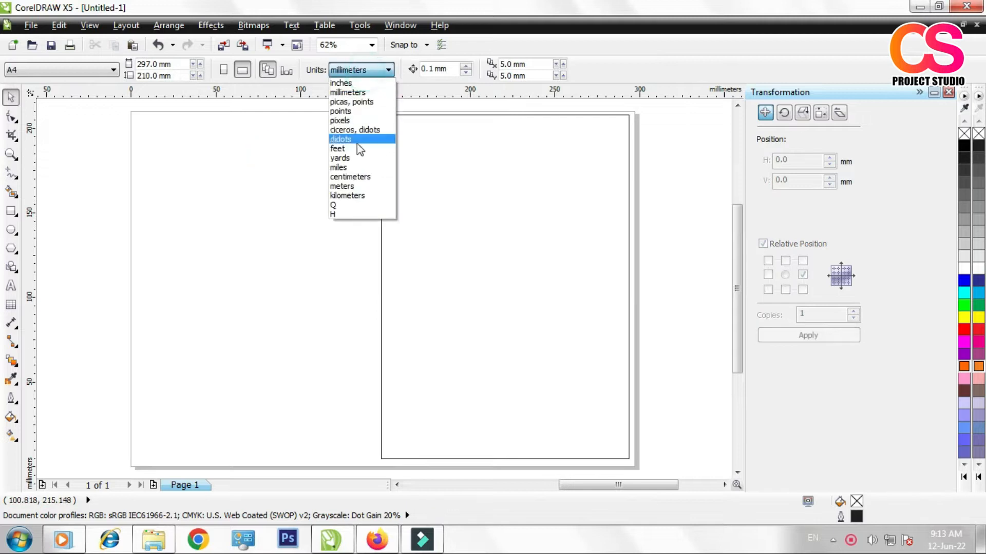
pyautogui.click(350, 177)
# Step: Resize the cover rectangle to 14 cm wide and 20 cm high
pyautogui.click(501, 195)
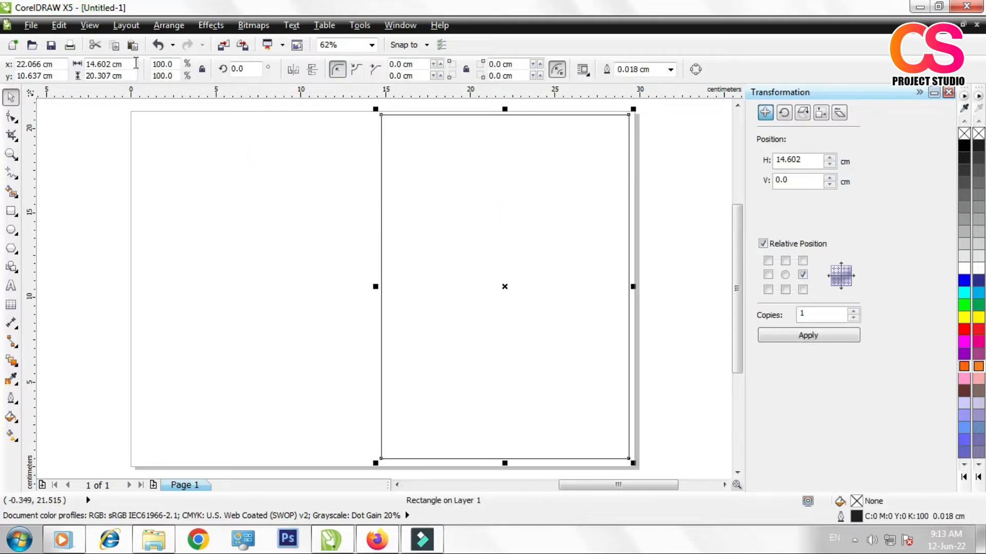
pyautogui.doubleClick(136, 63)
pyautogui.write('14')
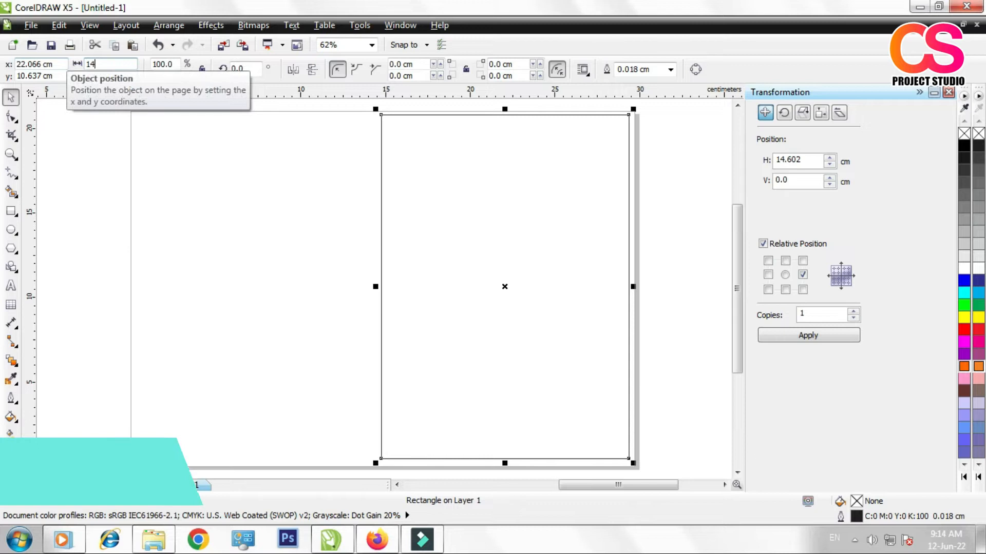
pyautogui.doubleClick(134, 75)
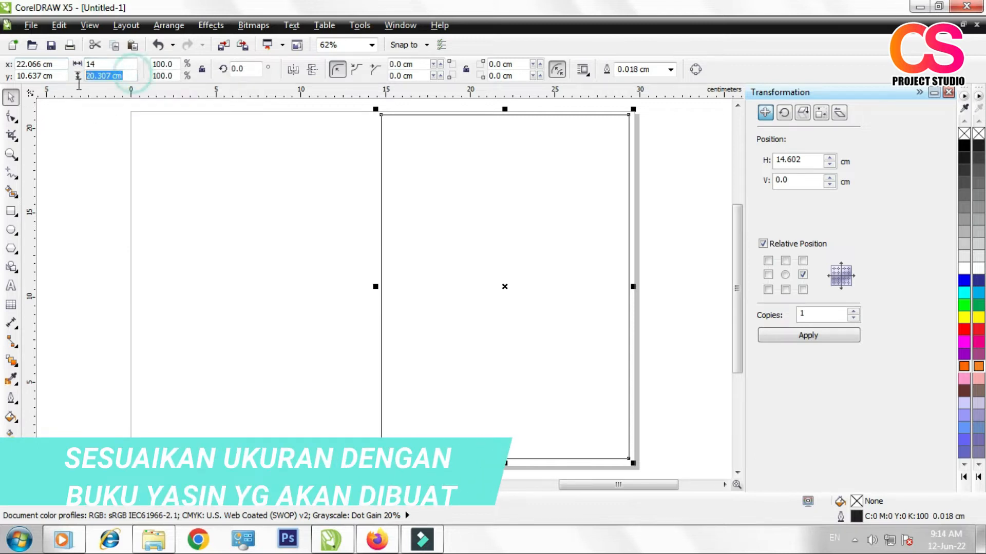
pyautogui.write('20')
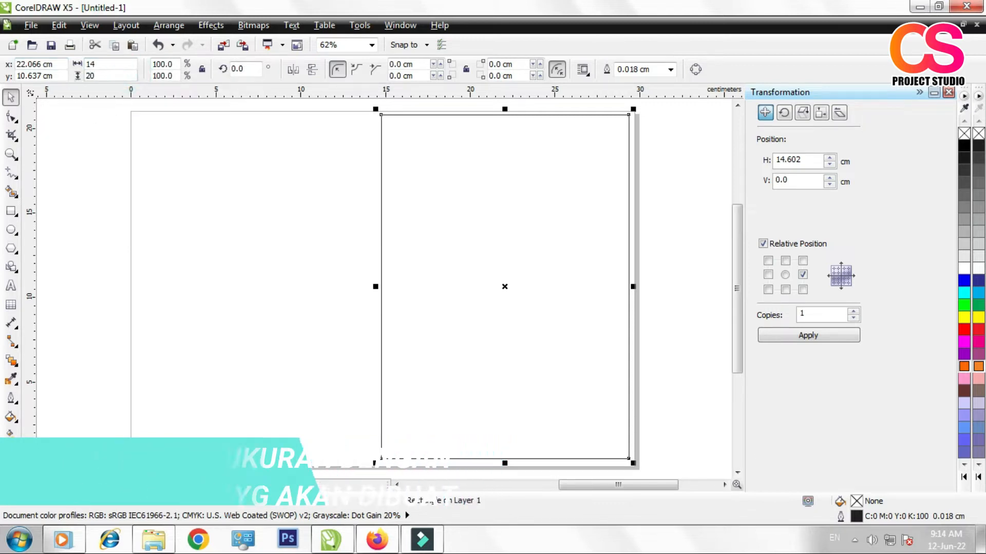
pyautogui.press('Return')
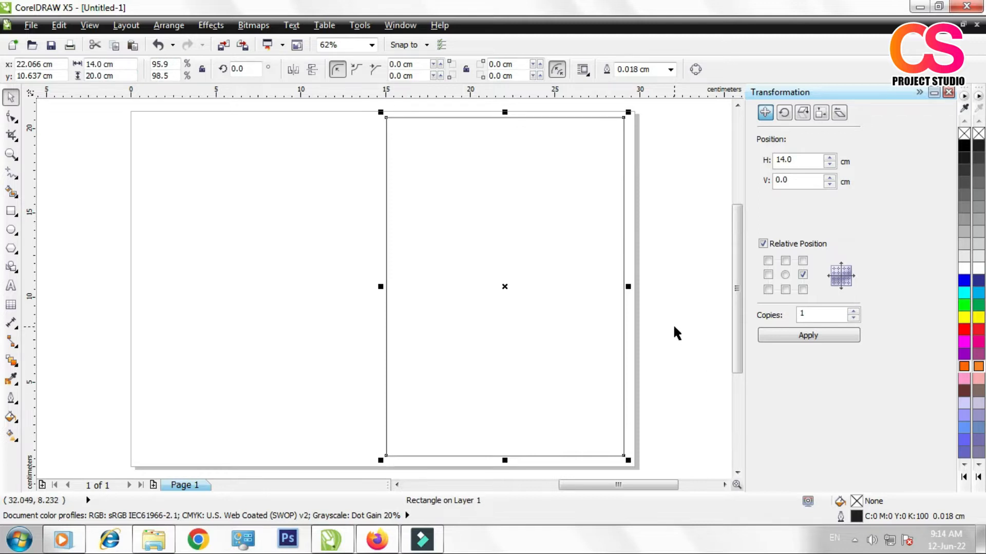
# Step: Set the cover rectangle's height to 18 cm and move it slightly upward to about the page's vertical middle
pyautogui.moveTo(504, 112); pyautogui.dragTo(504, 135)
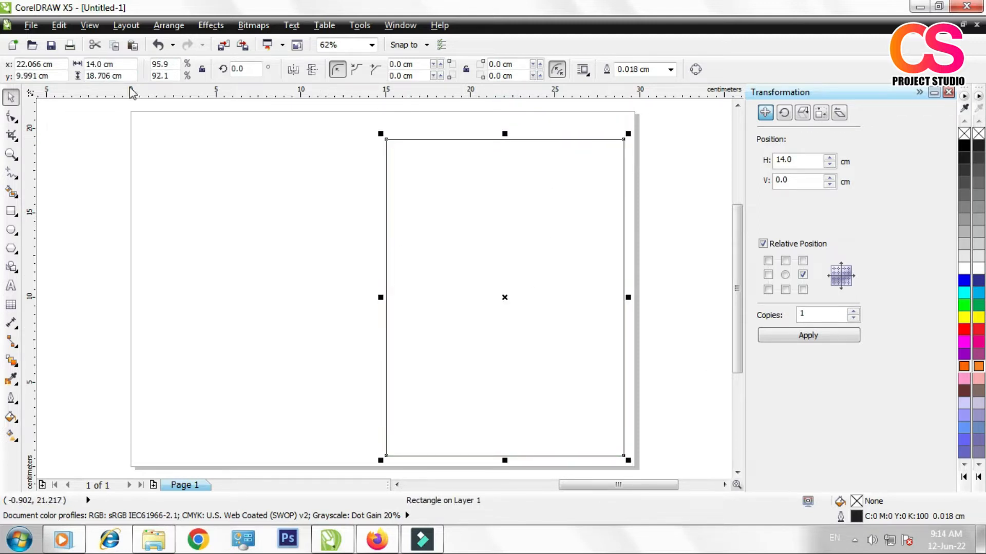
pyautogui.click(115, 75)
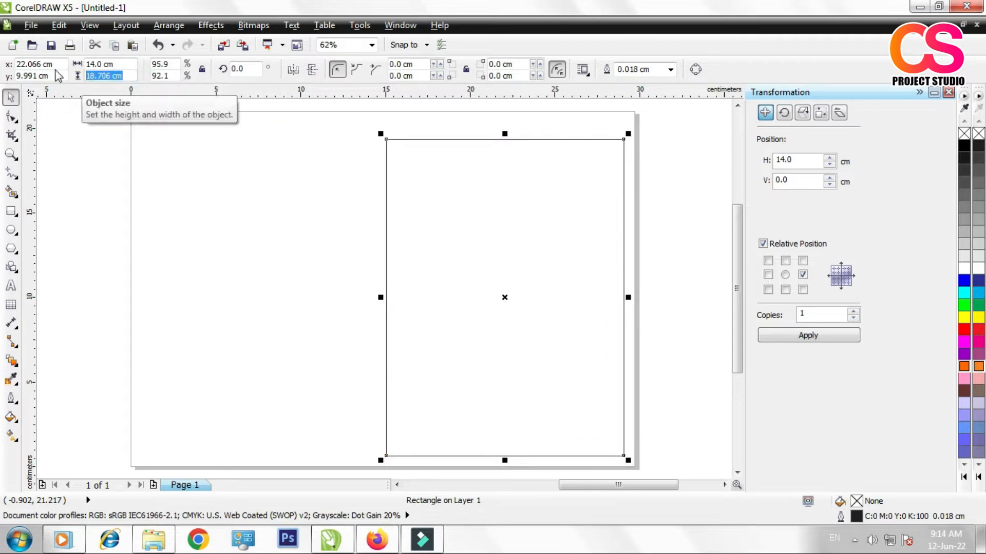
pyautogui.write('18')
pyautogui.press('Return')
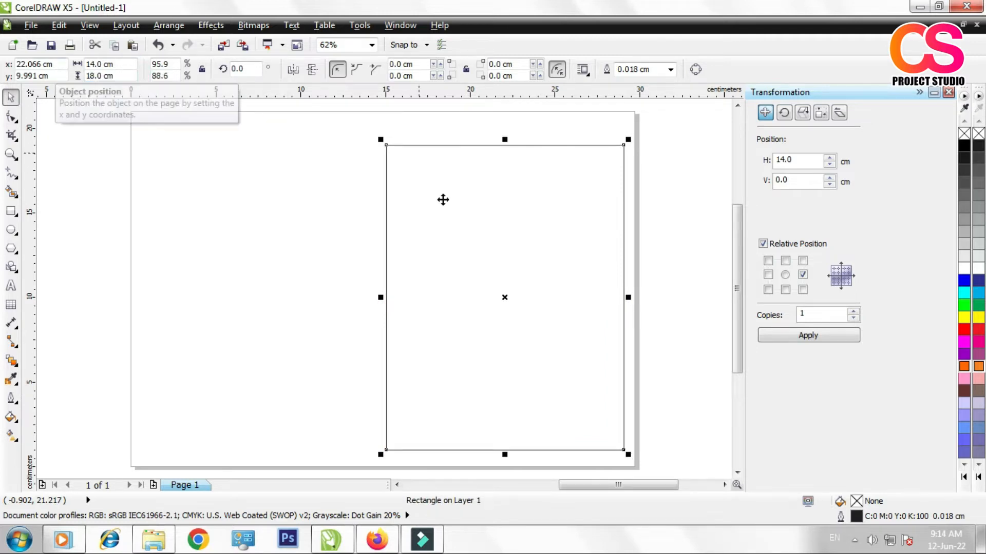
pyautogui.moveTo(514, 235); pyautogui.dragTo(518, 231)
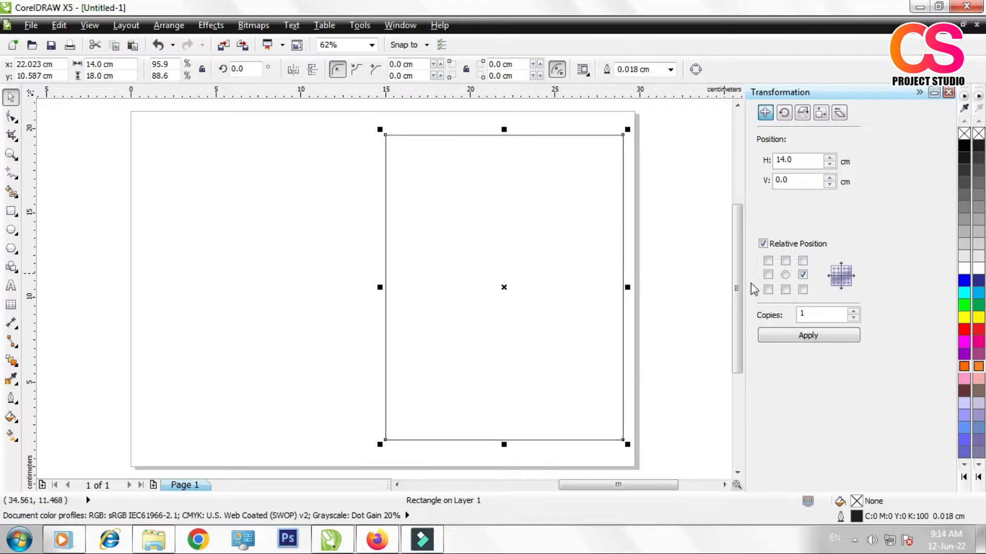
pyautogui.click(697, 284)
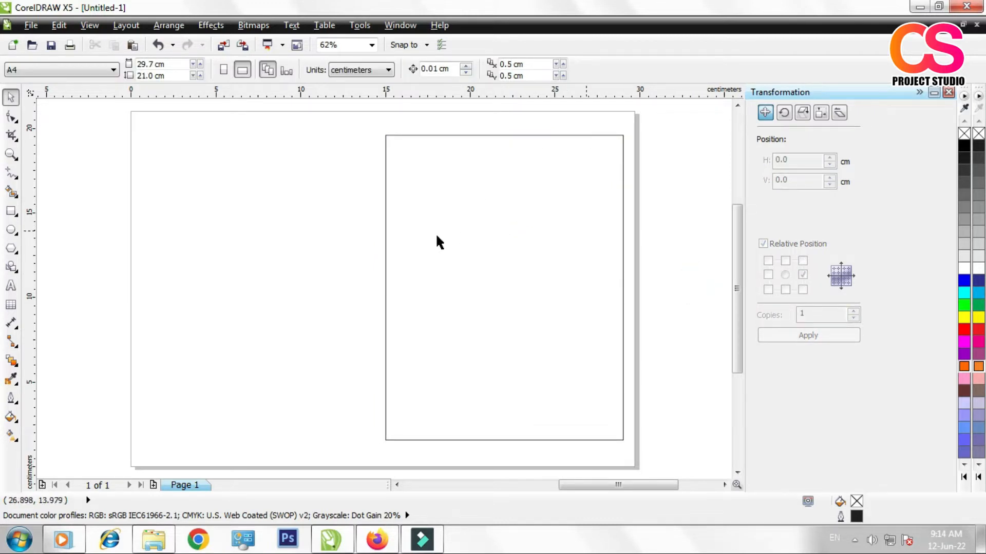
# Step: Draw an ornament rectangle about 7.2 cm wide from the cover's upper-left corner and lower its top edge to a height of about 4.6 cm
pyautogui.click(9, 157)
pyautogui.moveTo(375, 121); pyautogui.dragTo(639, 455)
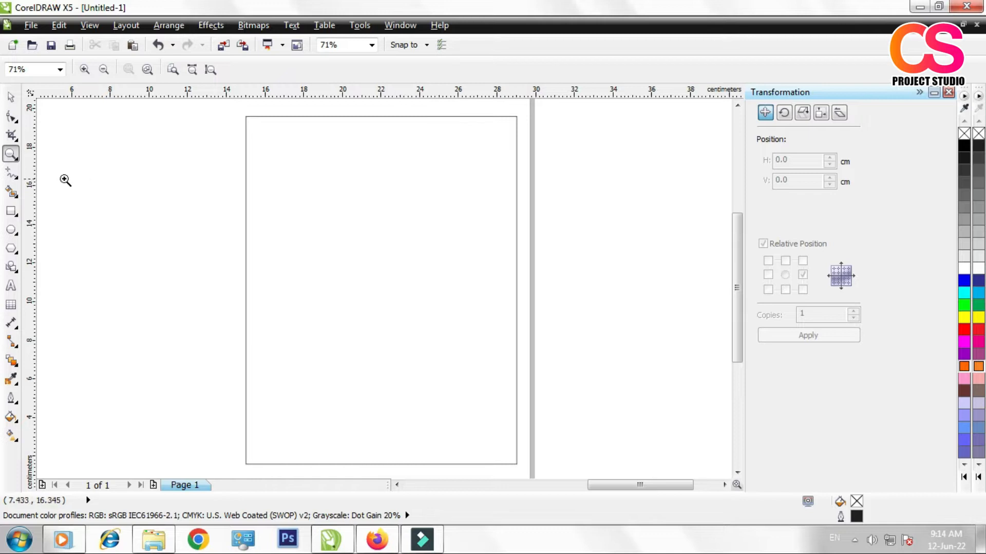
pyautogui.click(10, 97)
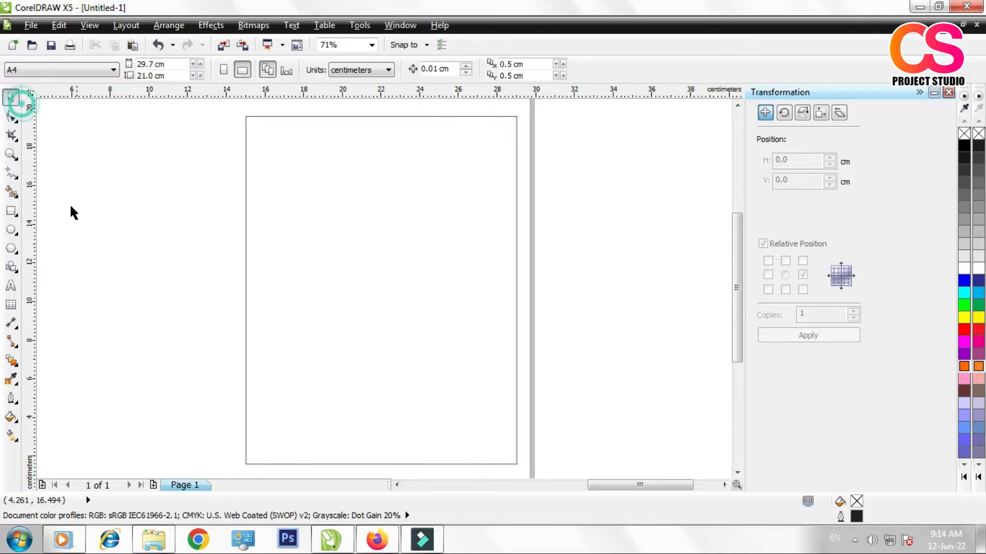
pyautogui.click(10, 210)
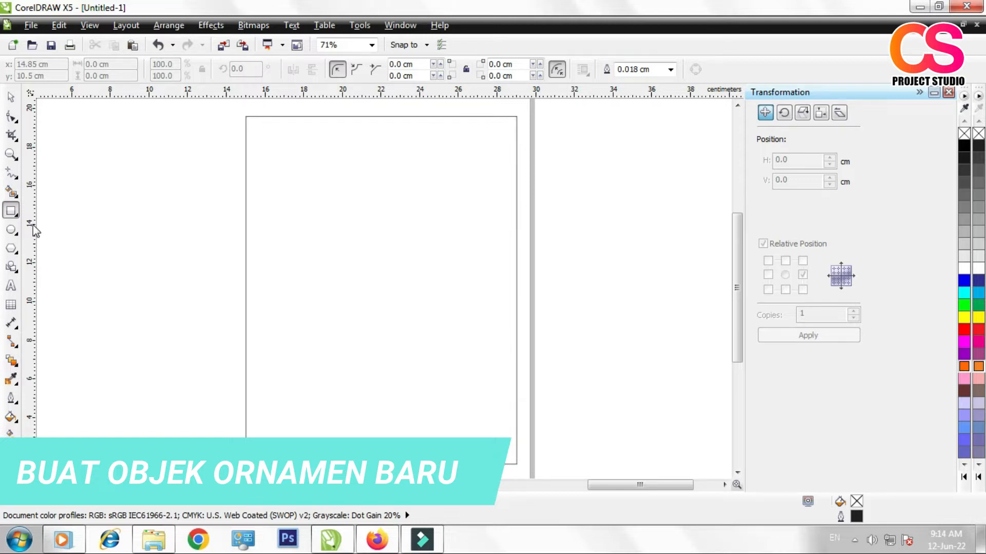
pyautogui.moveTo(241, 114); pyautogui.dragTo(386, 244)
pyautogui.click(14, 102)
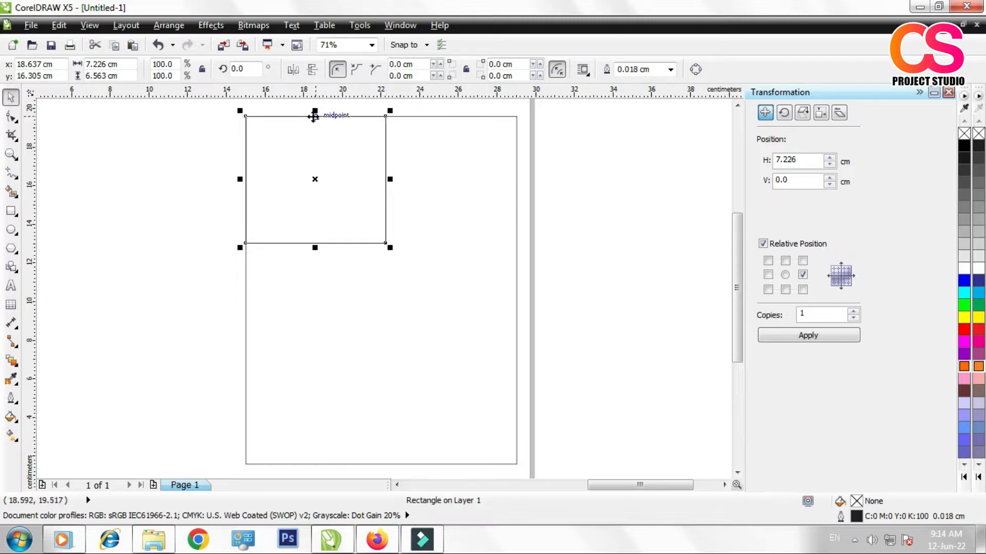
pyautogui.moveTo(315, 111); pyautogui.dragTo(308, 154)
pyautogui.click(183, 195)
# Step: Convert the small ornament rectangle to curves for node editing
pyautogui.click(325, 203)
pyautogui.scroll(2, 331, 189)
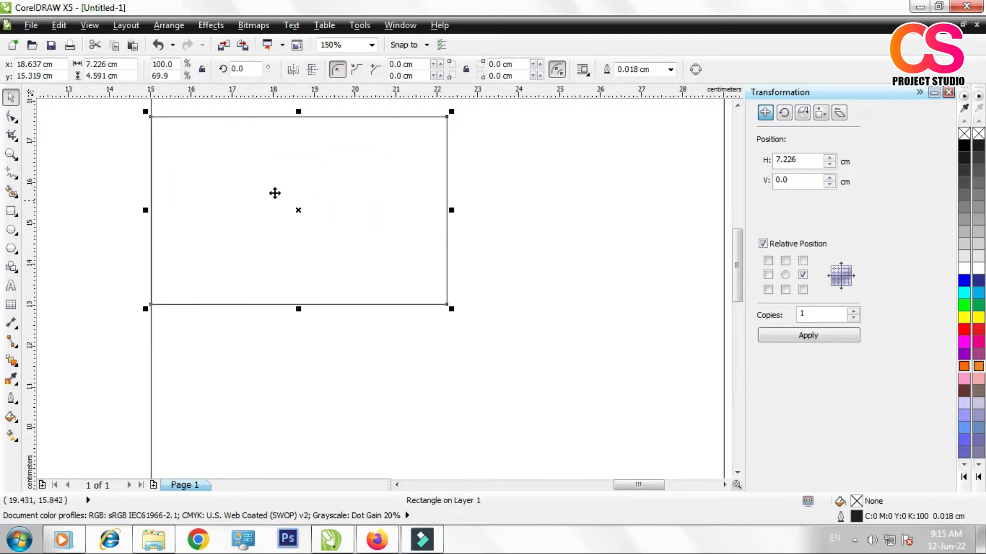
pyautogui.click(738, 105)
pyautogui.click(11, 117)
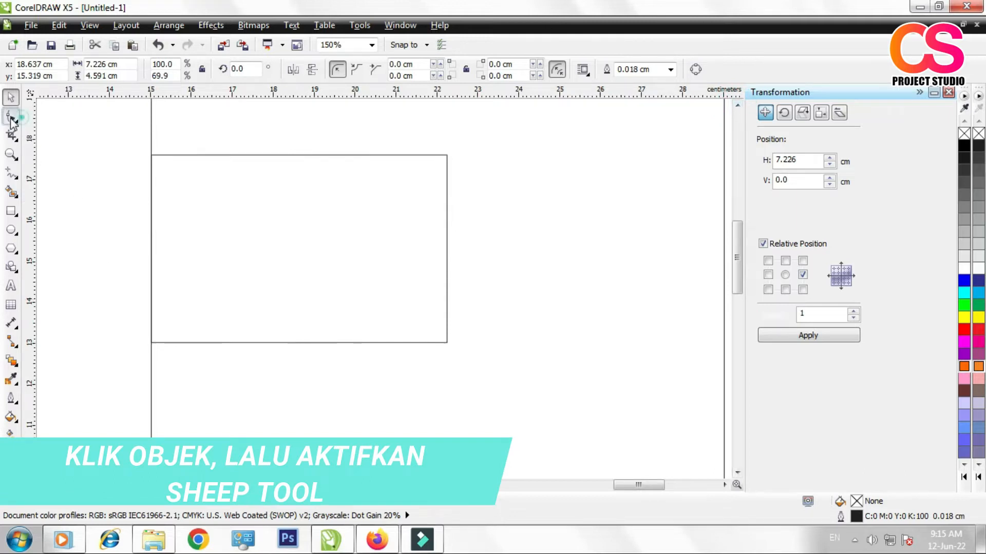
pyautogui.click(696, 71)
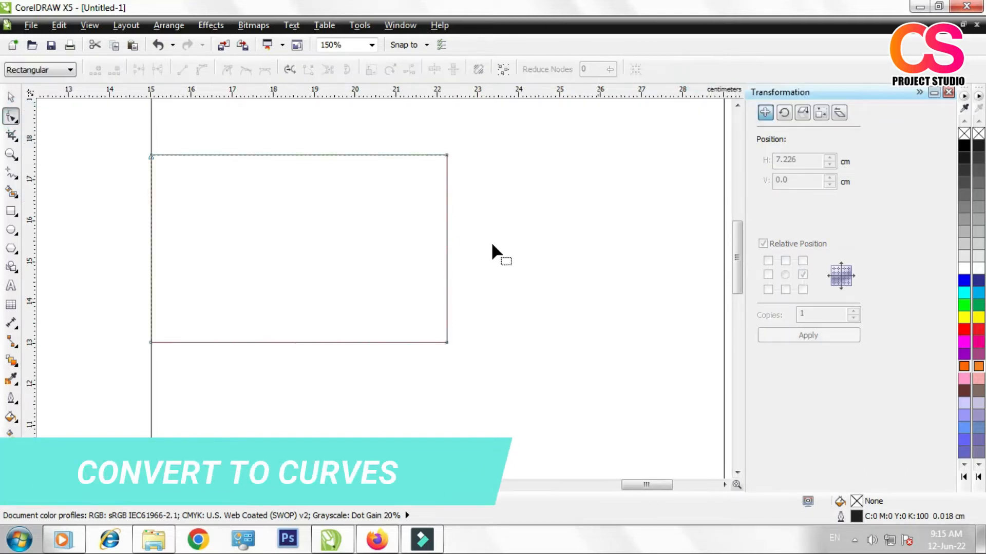
# Step: Add a node on the ornament's lower edge, pull the lower-right corner inward, and add another node on the upper diagonal
pyautogui.doubleClick(245, 342)
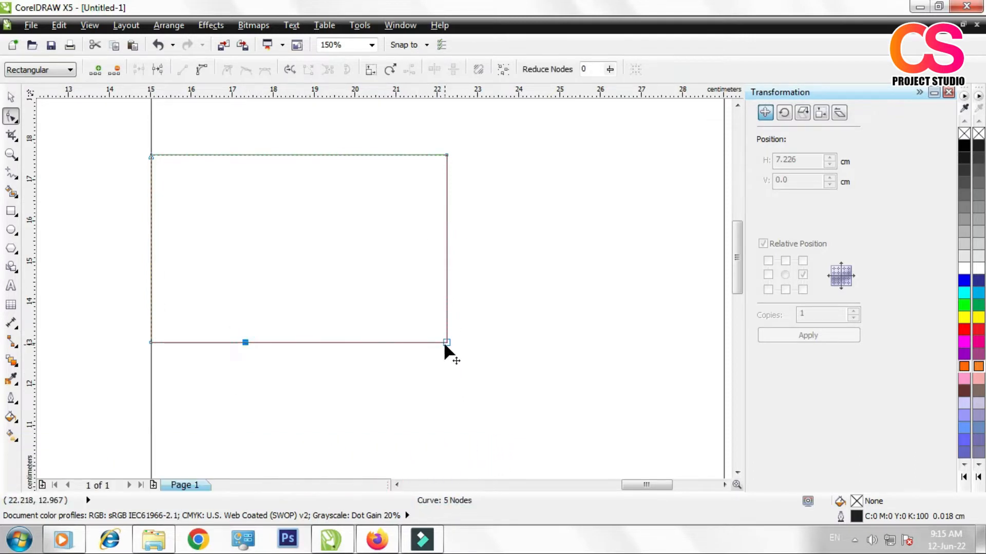
pyautogui.moveTo(447, 342); pyautogui.dragTo(307, 273)
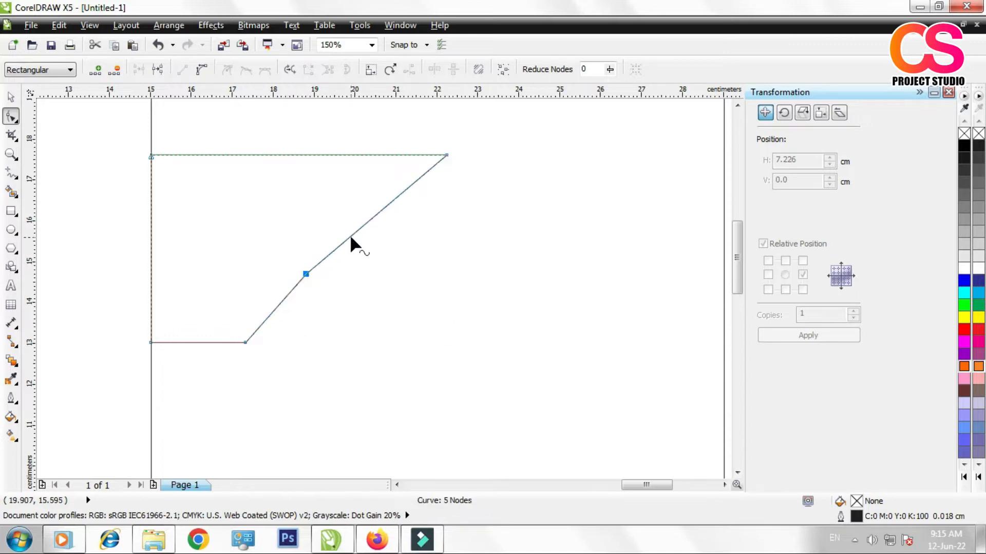
pyautogui.doubleClick(366, 223)
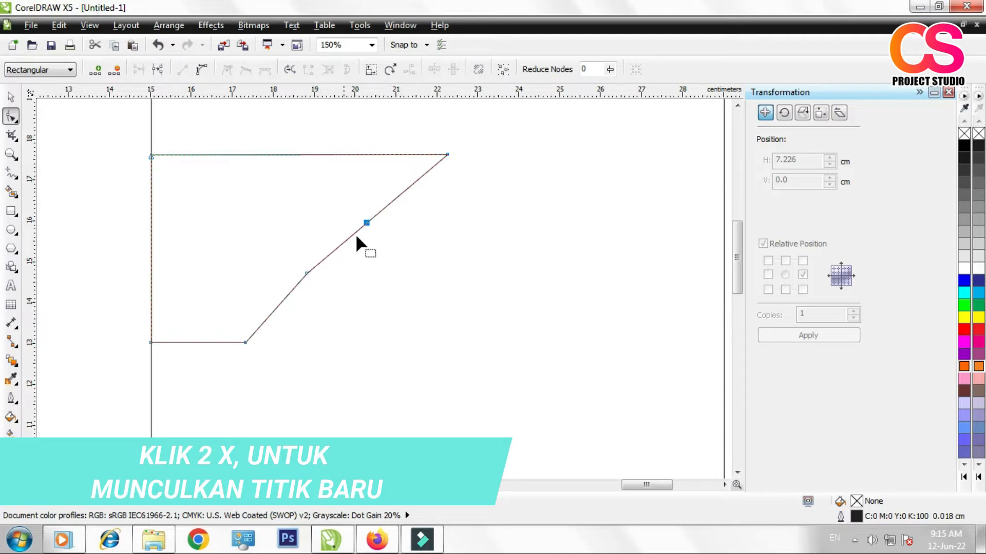
# Step: Convert the upper and middle diagonal segments of the ornament to curves and bend both into rounded scallops
pyautogui.rightClick(407, 187)
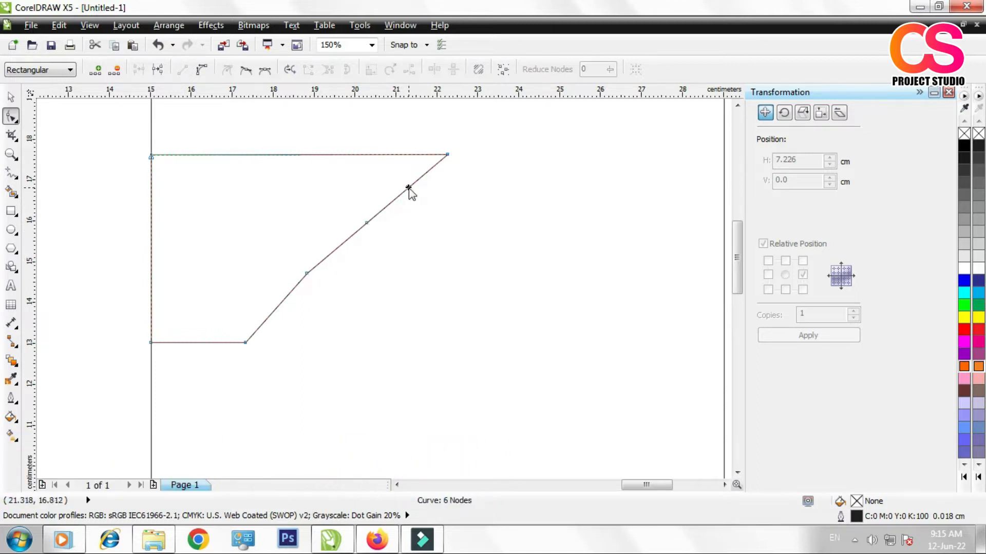
pyautogui.click(430, 250)
pyautogui.moveTo(392, 199); pyautogui.dragTo(361, 181)
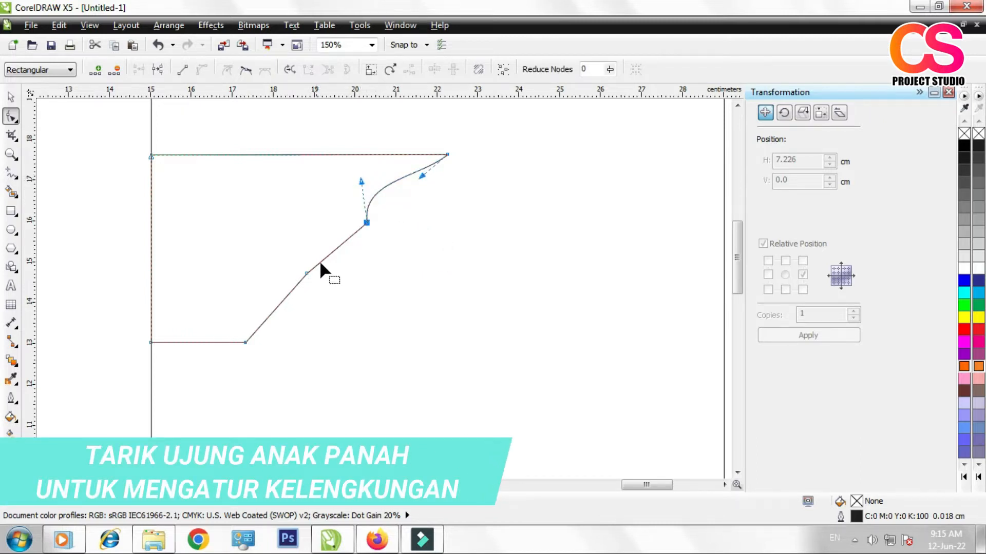
pyautogui.rightClick(335, 247)
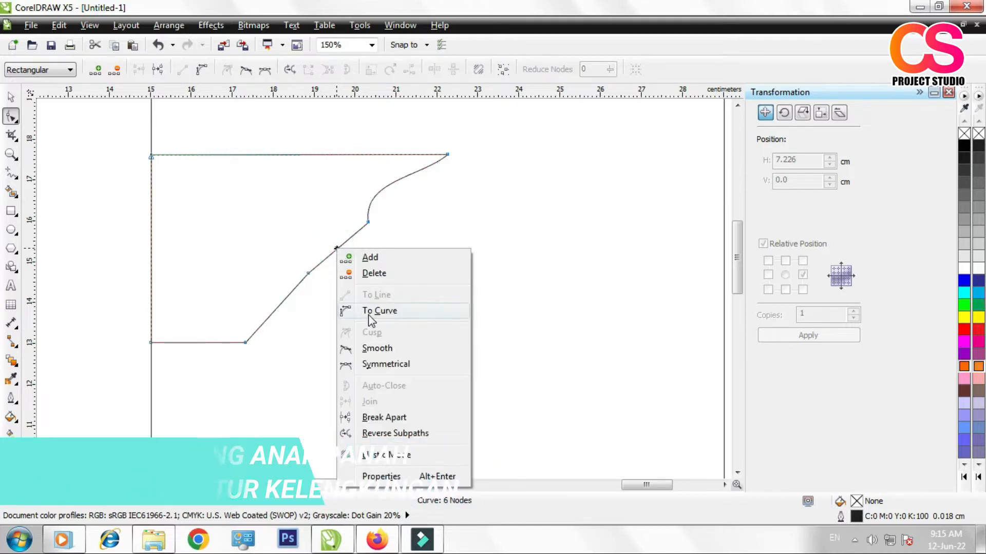
pyautogui.click(369, 314)
pyautogui.moveTo(337, 244); pyautogui.dragTo(314, 226)
# Step: Convert the ornament's lowest diagonal segment to a curve and bend it into an S shape with both handles
pyautogui.rightClick(280, 307)
pyautogui.click(304, 141)
pyautogui.moveTo(266, 320); pyautogui.dragTo(238, 293)
pyautogui.moveTo(287, 297); pyautogui.dragTo(311, 321)
pyautogui.scroll(-1, 291, 293)
pyautogui.scroll(-1, 291, 292)
pyautogui.scroll(1, 284, 289)
pyautogui.scroll(1, 87, 251)
pyautogui.press('space')
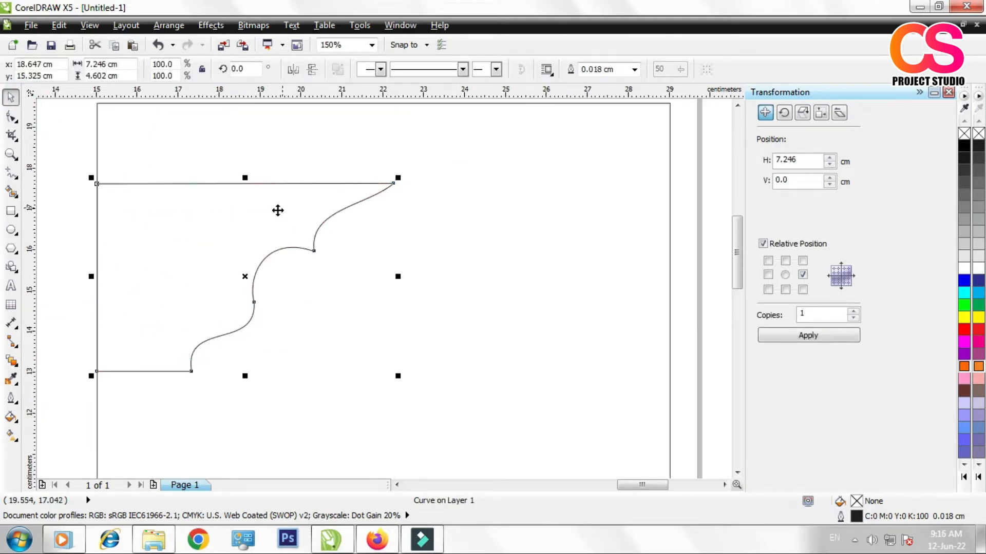
# Step: Reshape the ornament's upper-left side into straight segments close to the scalloped edge, adding nodes opposite its two inner bends
pyautogui.click(12, 116)
pyautogui.moveTo(394, 183); pyautogui.dragTo(397, 173)
pyautogui.moveTo(119, 188); pyautogui.dragTo(200, 360)
pyautogui.doubleClick(263, 304)
pyautogui.moveTo(263, 305); pyautogui.dragTo(258, 298)
pyautogui.doubleClick(325, 245)
pyautogui.moveTo(324, 245); pyautogui.dragTo(321, 241)
# Step: Convert the ornament's straight upper diagonals to curves and bend them parallel to the scalloped lower edge, forming a narrow band
pyautogui.click(383, 197)
pyautogui.click(202, 69)
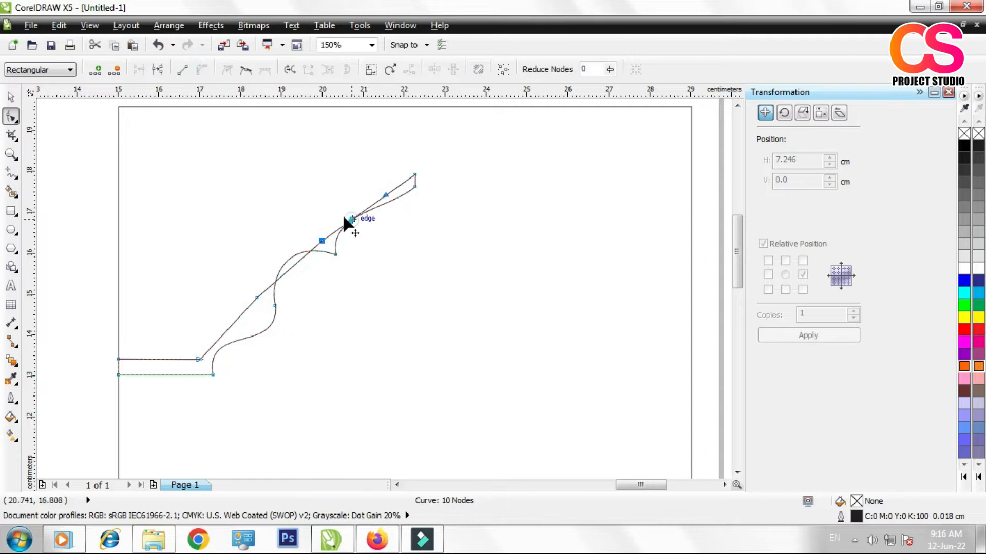
pyautogui.moveTo(384, 204); pyautogui.dragTo(389, 215)
pyautogui.rightClick(235, 321)
pyautogui.click(282, 145)
pyautogui.moveTo(223, 334); pyautogui.dragTo(212, 328)
pyautogui.moveTo(227, 313); pyautogui.dragTo(264, 321)
pyautogui.rightClick(290, 268)
pyautogui.click(329, 331)
pyautogui.moveTo(291, 268); pyautogui.dragTo(191, 323)
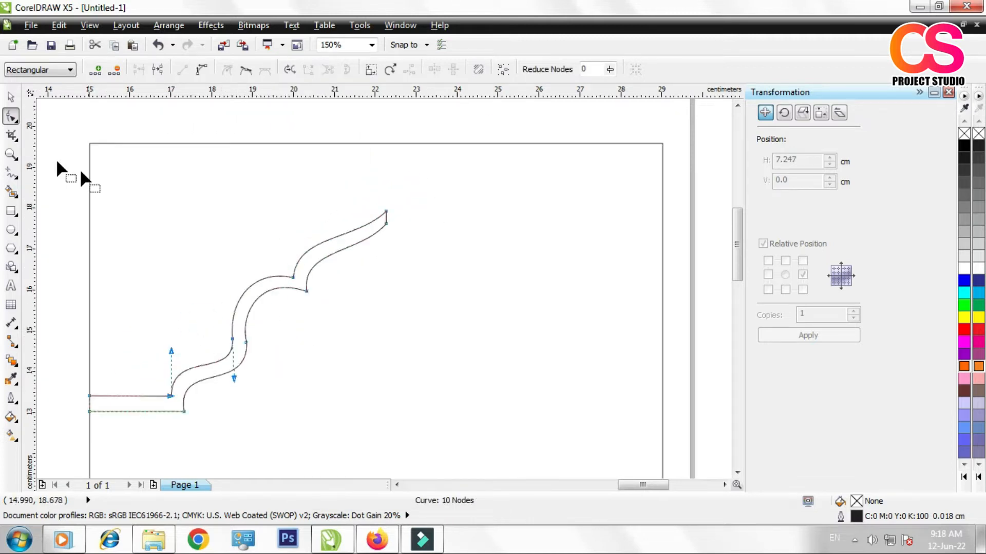
# Step: Place one copy of the scalloped band directly to its right, offset 7.247 cm horizontally
pyautogui.click(11, 96)
pyautogui.click(106, 196)
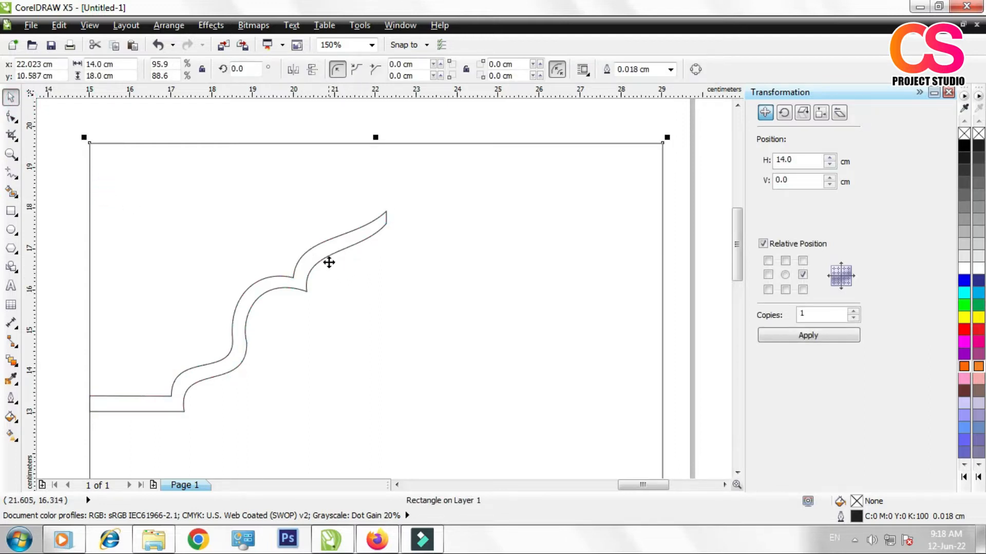
pyautogui.click(338, 126)
pyautogui.click(326, 241)
pyautogui.scroll(-1, 359, 262)
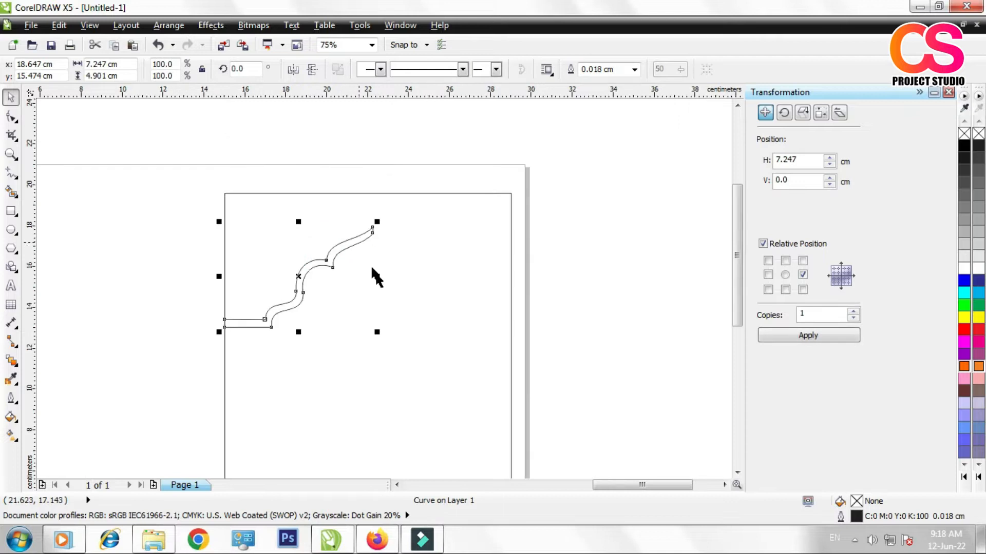
pyautogui.scroll(-1, 426, 324)
pyautogui.scroll(1, 379, 359)
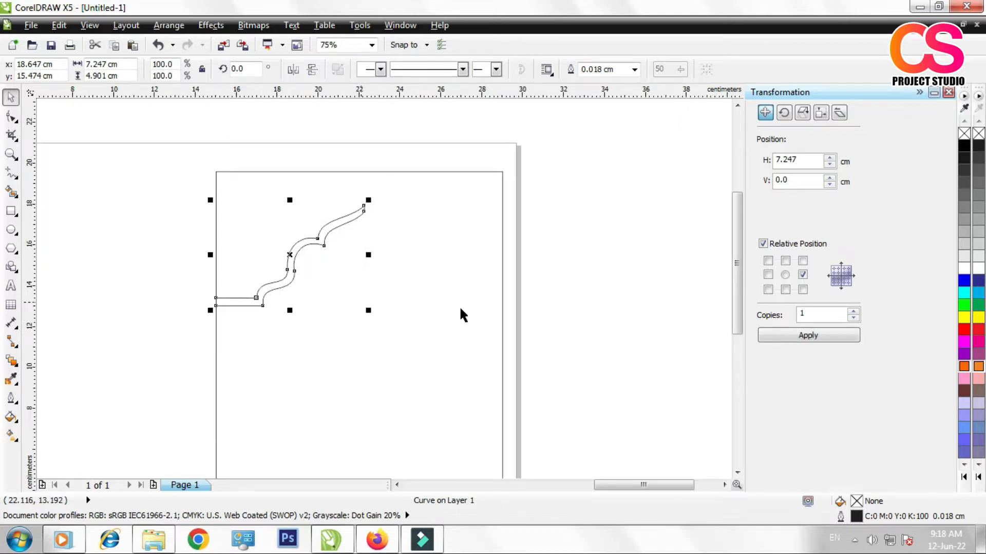
pyautogui.click(808, 335)
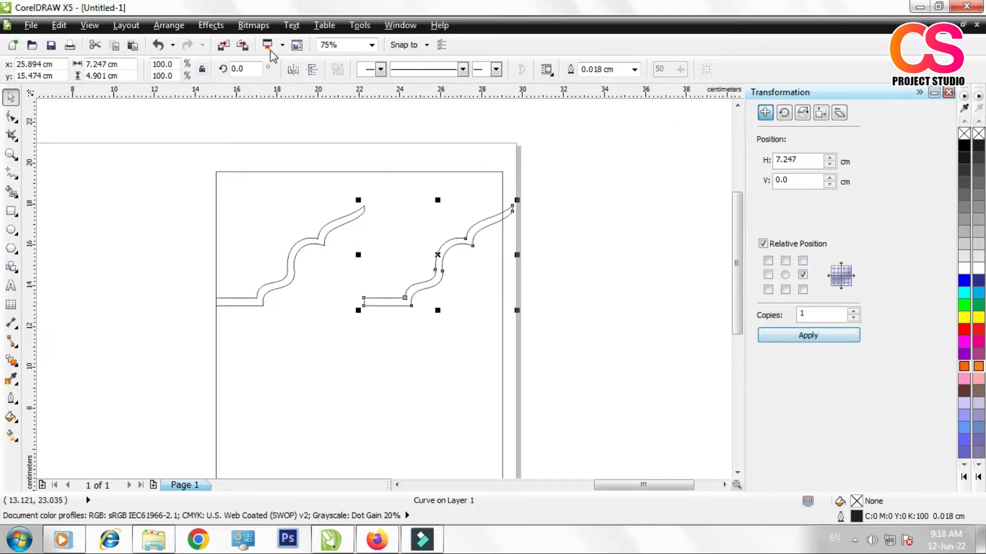
# Step: Mirror the copied band horizontally so both halves form an arch, and centre the pair across the width of the cover panel
pyautogui.click(292, 69)
pyautogui.scroll(1, 322, 260)
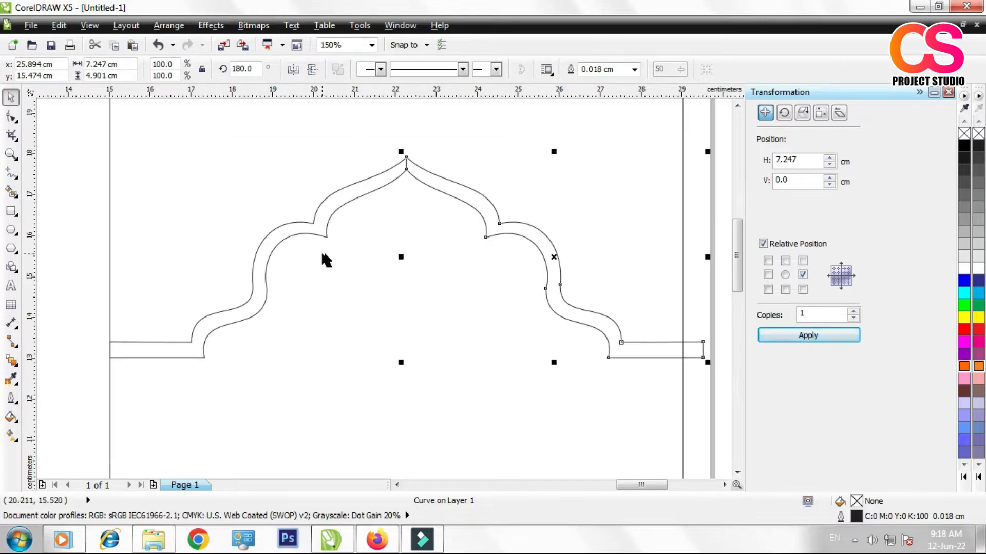
pyautogui.keyDown('shift'); pyautogui.click(324, 234); pyautogui.keyUp('shift')
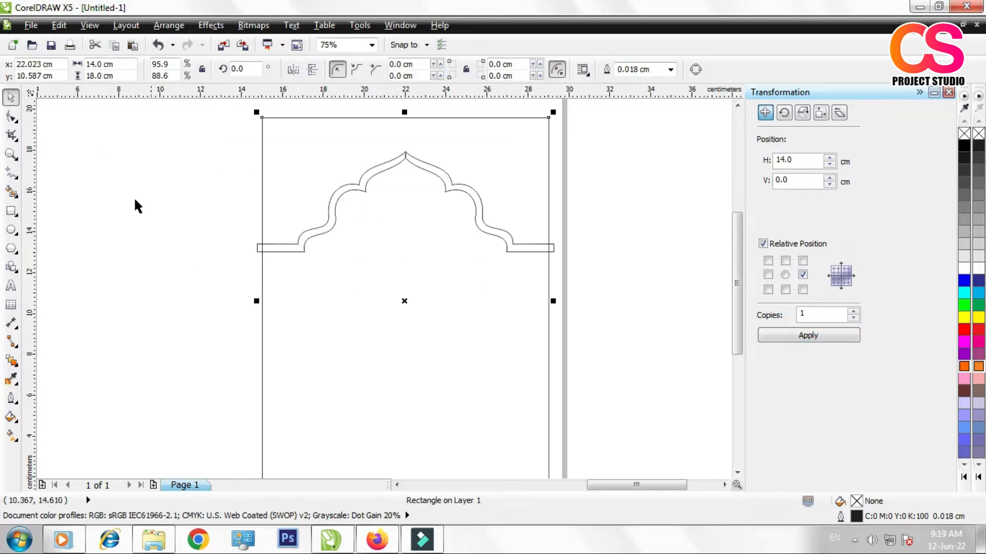
pyautogui.click(132, 198)
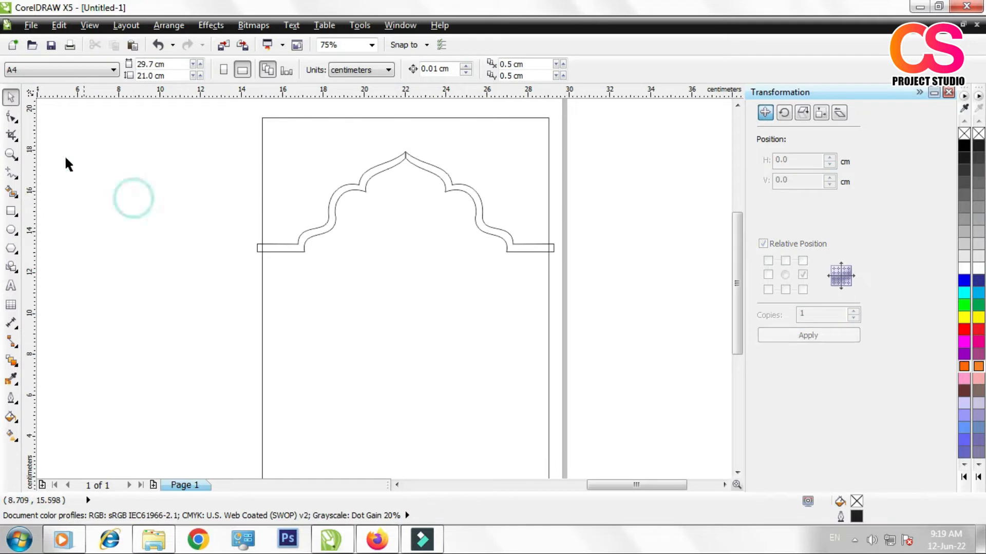
# Step: Draw a rectangle about 14.7 by 6.8 cm over the panel's upper part down to the arch's feet, and move it beside the page
pyautogui.click(12, 210)
pyautogui.moveTo(252, 109)
pyautogui.mouseDown()
pyautogui.moveTo(605, 253)
pyautogui.moveTo(560, 249)
pyautogui.mouseUp()
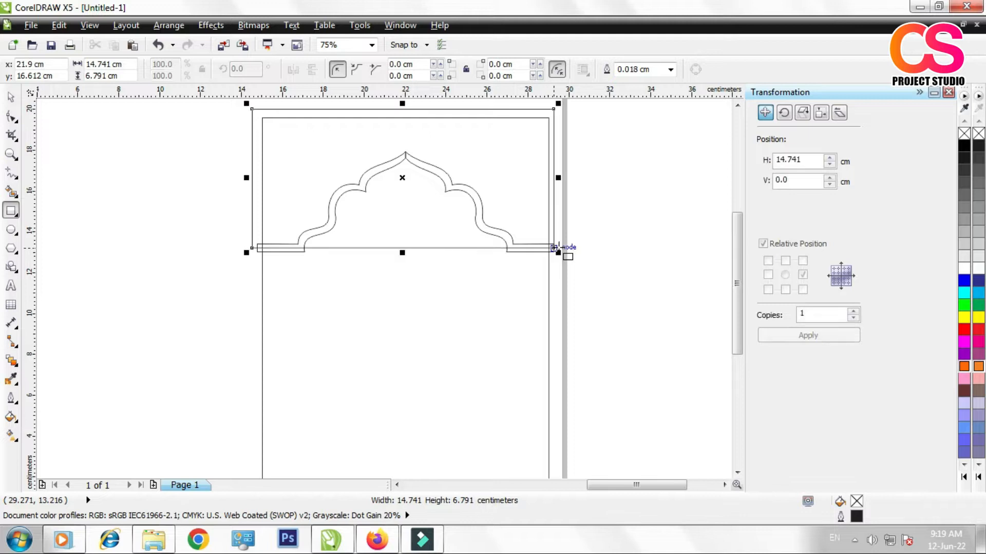
pyautogui.click(15, 99)
pyautogui.scroll(-1, 360, 257)
pyautogui.moveTo(343, 202); pyautogui.dragTo(502, 216)
pyautogui.scroll(1, 501, 215)
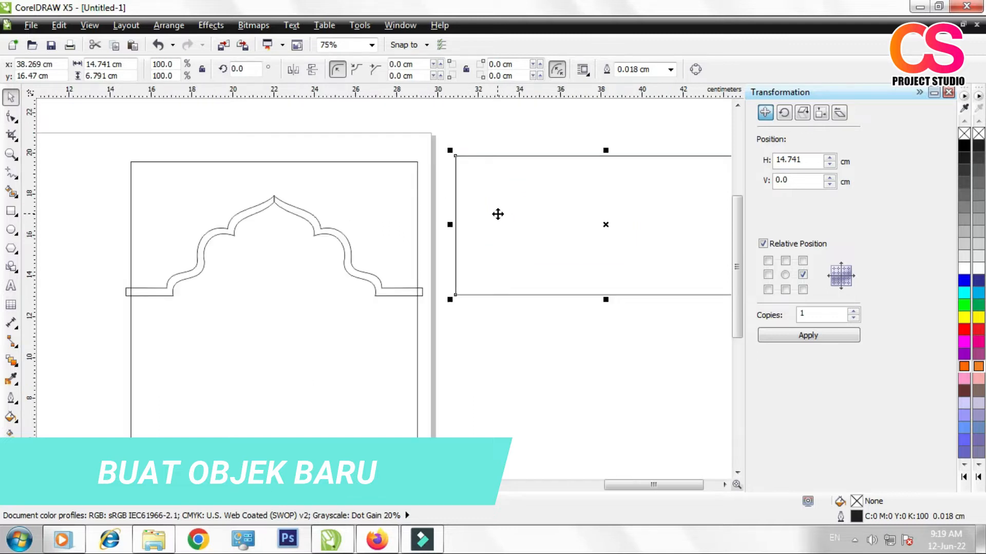
pyautogui.click(260, 207)
pyautogui.keyDown('shift'); pyautogui.click(292, 209); pyautogui.keyUp('shift')
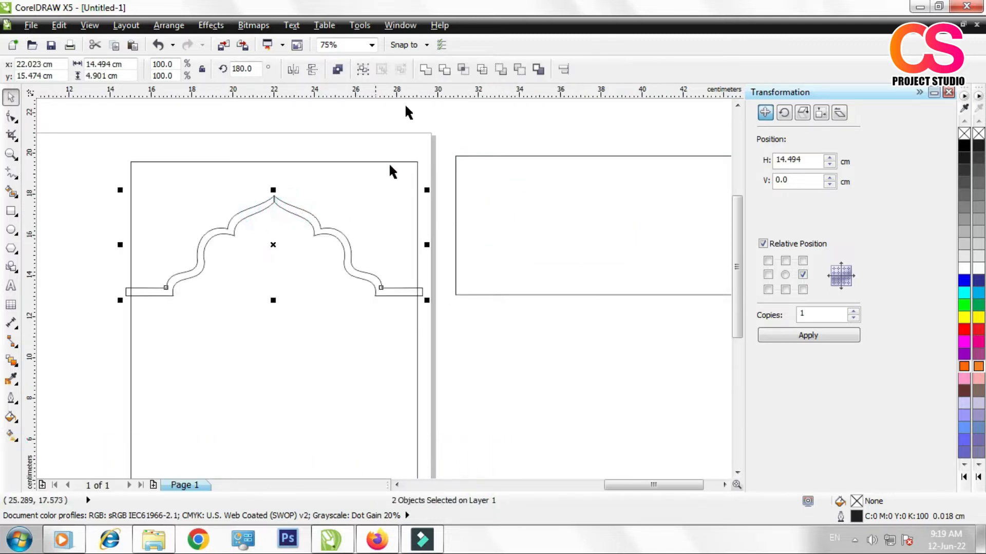
pyautogui.click(425, 70)
pyautogui.moveTo(351, 270); pyautogui.dragTo(378, 279)
pyautogui.hotkey('ctrl', 'z')
pyautogui.hotkey('ctrl', 'z')
# Step: Nudge the arch's right half 0.01 cm towards the left half so they overlap, and weld both into one curve
pyautogui.click(451, 321)
pyautogui.scroll(2, 262, 207)
pyautogui.click(329, 194)
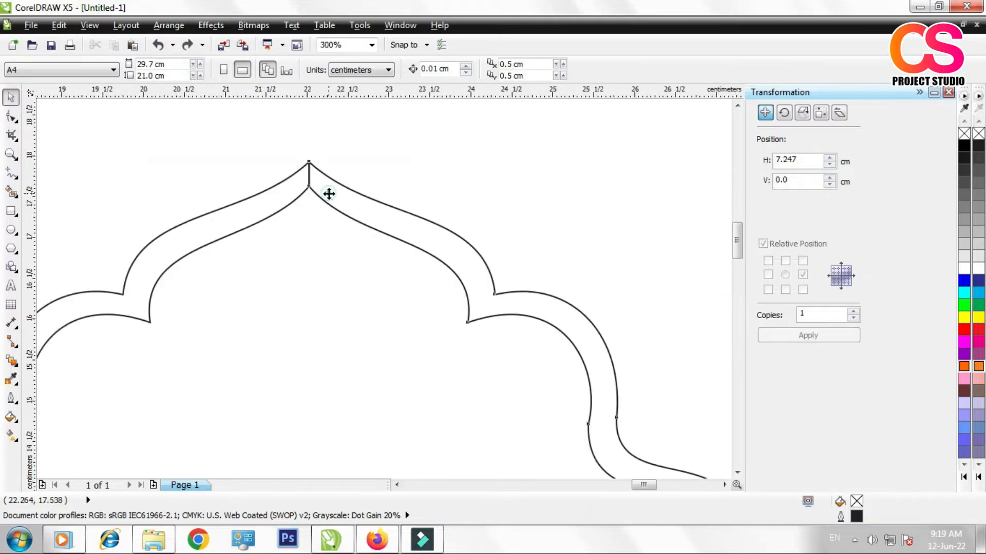
pyautogui.keyDown('shift'); pyautogui.click(275, 203); pyautogui.keyUp('shift')
pyautogui.click(363, 209)
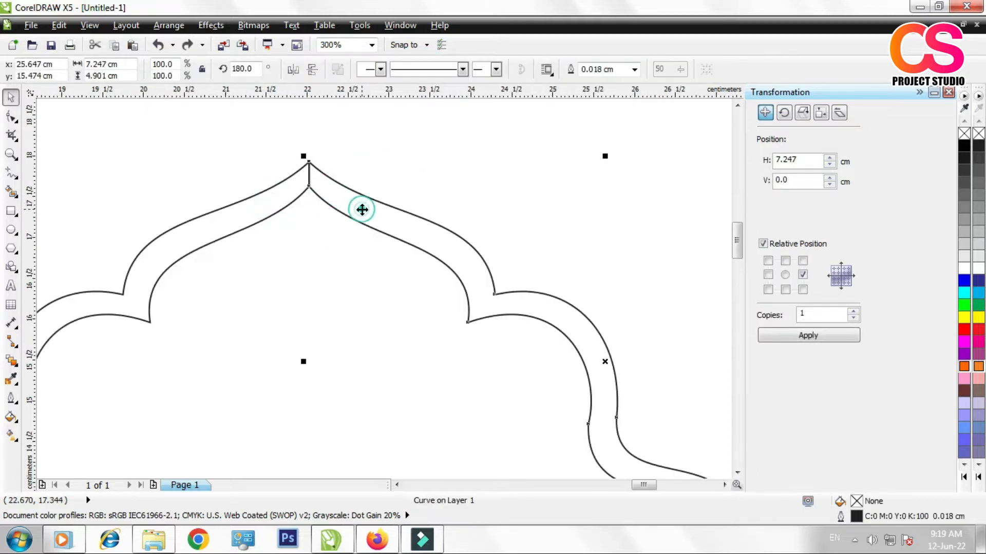
pyautogui.keyDown('shift'); pyautogui.click(259, 196); pyautogui.keyUp('shift')
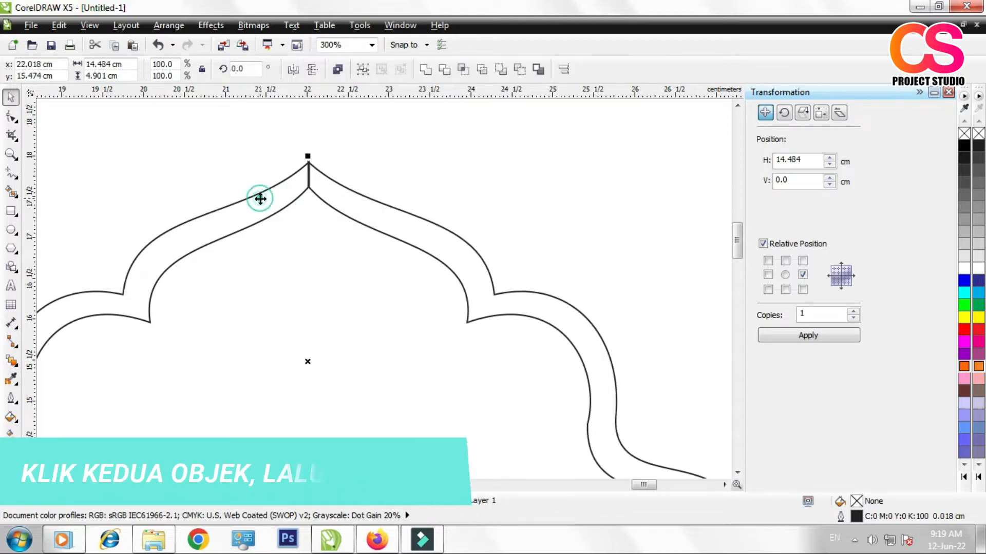
pyautogui.click(430, 72)
pyautogui.scroll(-1, 272, 222)
pyautogui.scroll(-1, 272, 221)
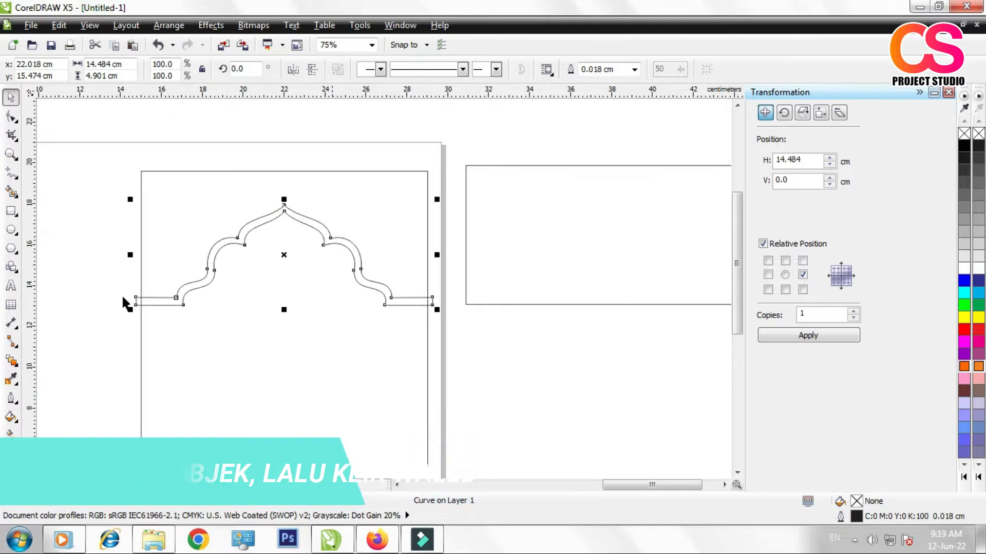
pyautogui.click(92, 280)
pyautogui.moveTo(237, 234); pyautogui.dragTo(244, 245)
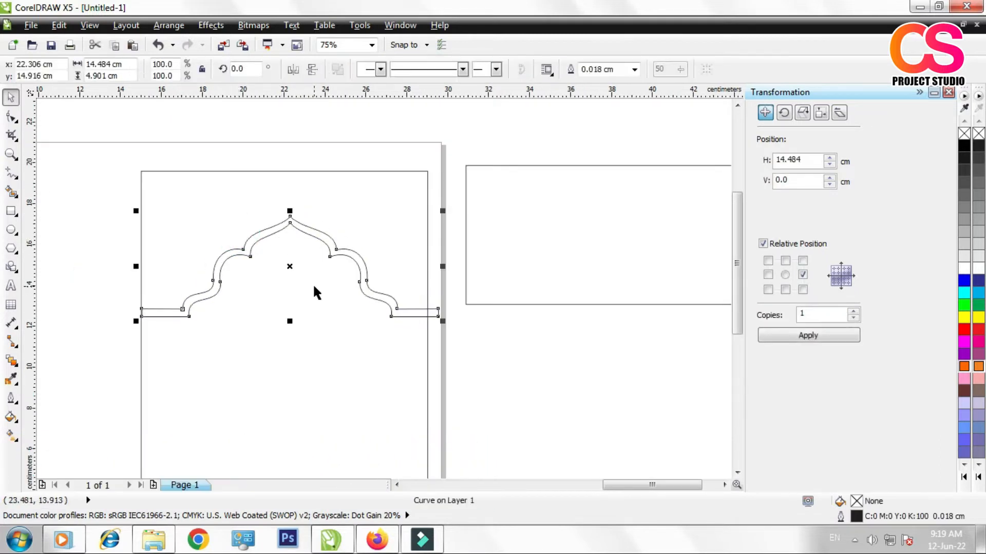
pyautogui.scroll(-1, 308, 280)
pyautogui.scroll(1, 287, 239)
pyautogui.click(523, 138)
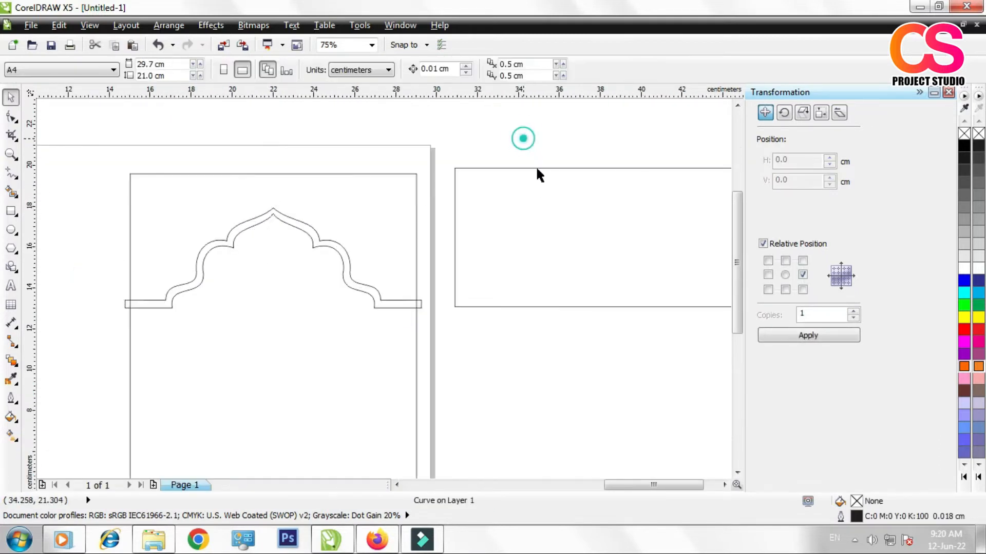
# Step: Draw a small upright rectangle about 0.32 by 0.56 cm inside the upper-left corner of the rectangle beside the page
pyautogui.click(550, 222)
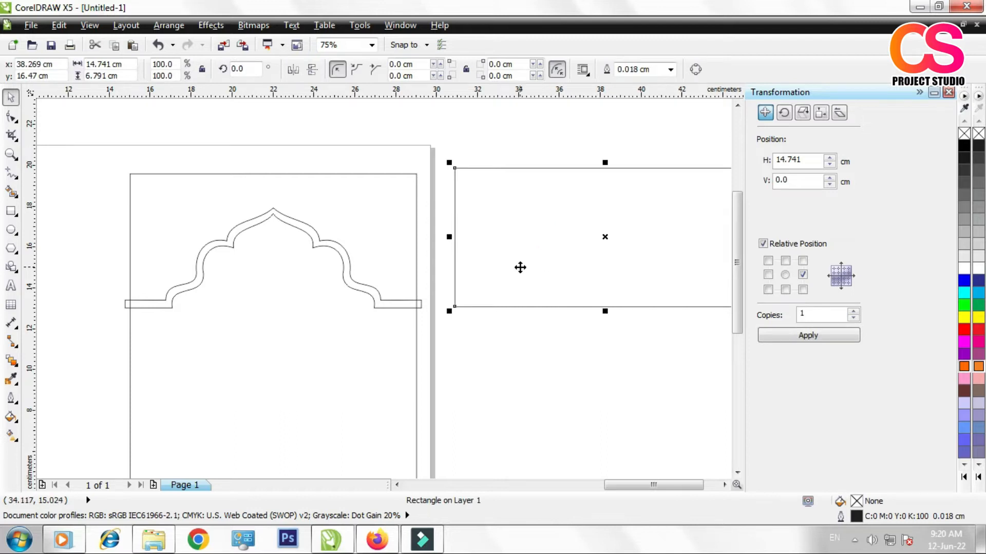
pyautogui.scroll(-1, 353, 229)
pyautogui.scroll(1, 447, 216)
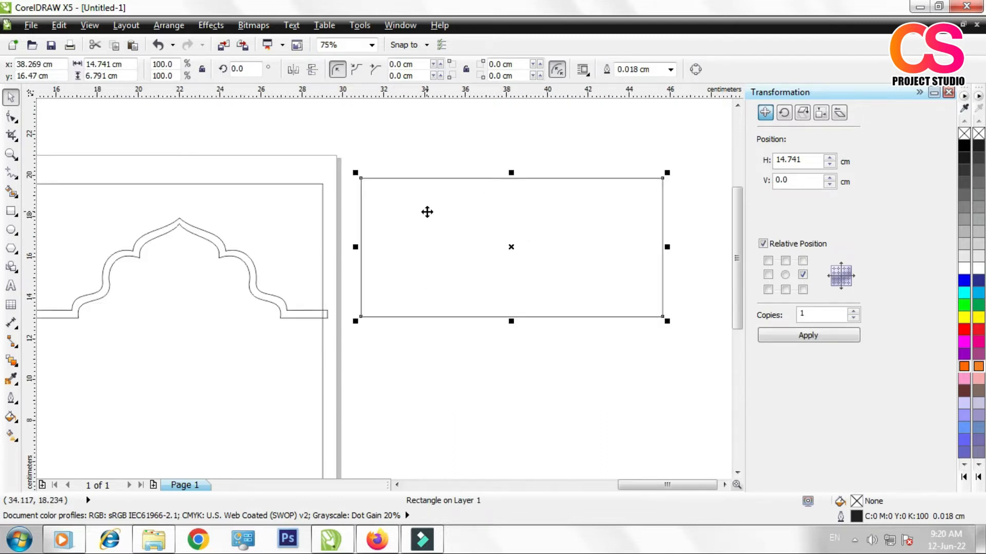
pyautogui.scroll(2, 377, 188)
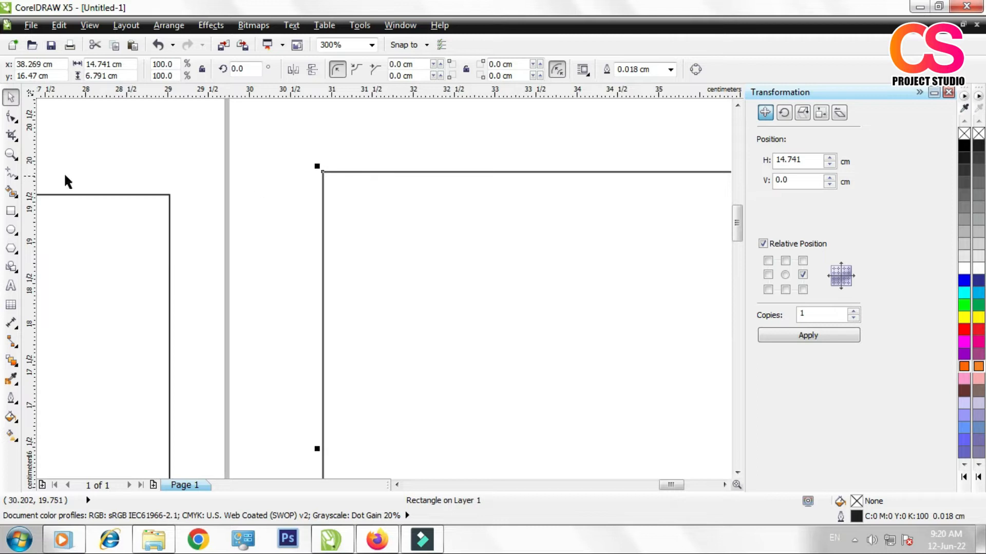
pyautogui.click(11, 211)
pyautogui.moveTo(345, 189); pyautogui.dragTo(370, 234)
pyautogui.scroll(-1, 360, 221)
pyautogui.scroll(-1, 373, 241)
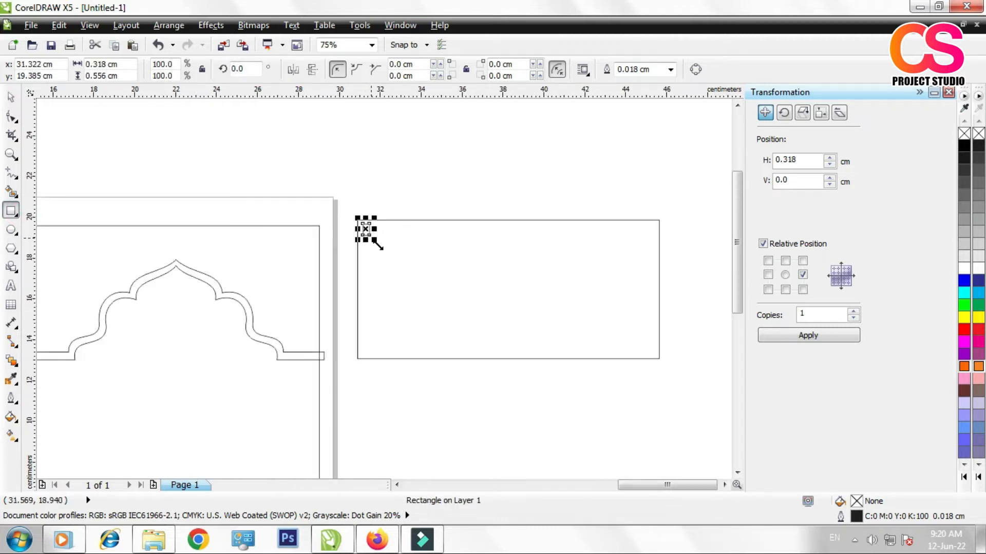
# Step: Shrink the small rectangle to about 0.159 by 0.298 cm from its top and right side, and convert it to curves
pyautogui.scroll(3, 399, 230)
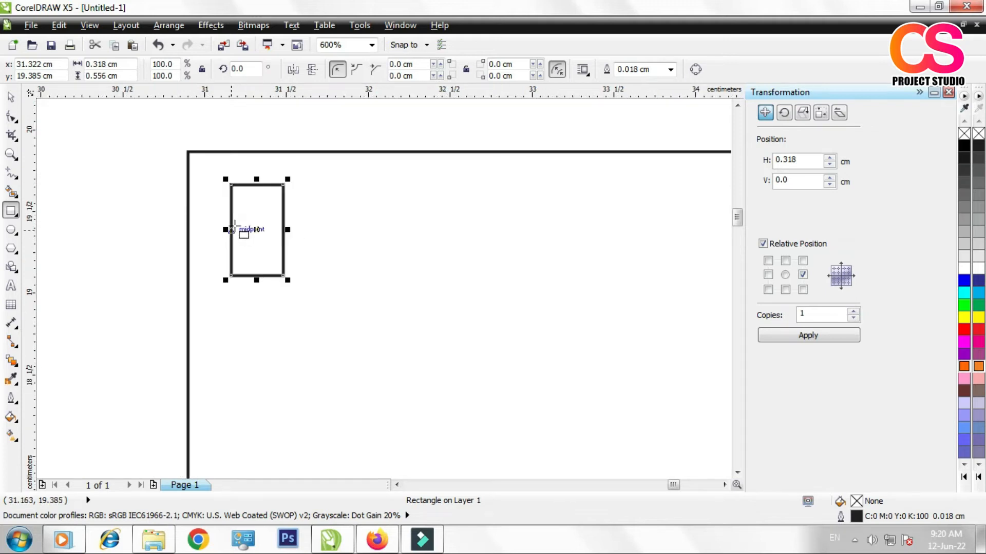
pyautogui.scroll(2, 241, 205)
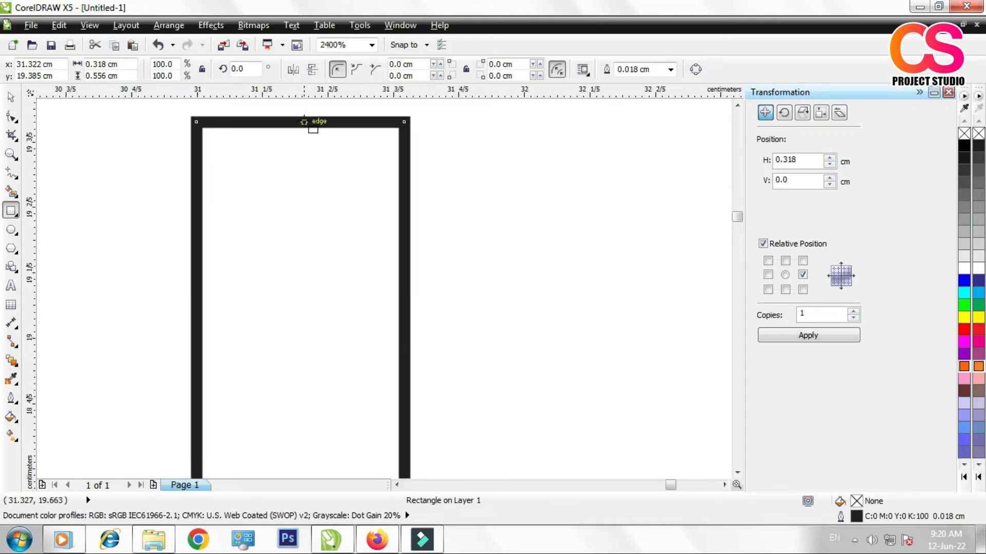
pyautogui.scroll(-1, 304, 121)
pyautogui.moveTo(303, 117); pyautogui.dragTo(288, 200)
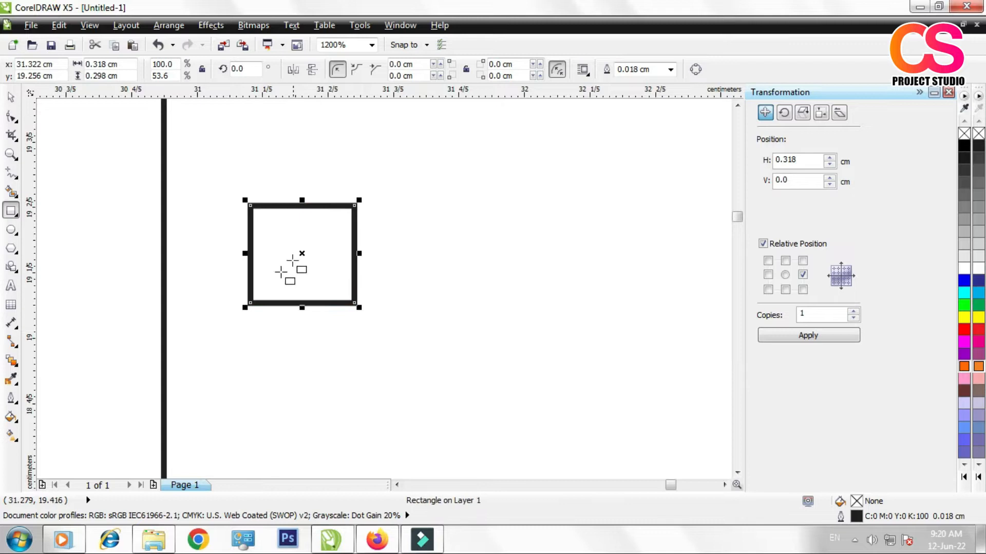
pyautogui.moveTo(359, 253); pyautogui.dragTo(307, 253)
pyautogui.press('F10')
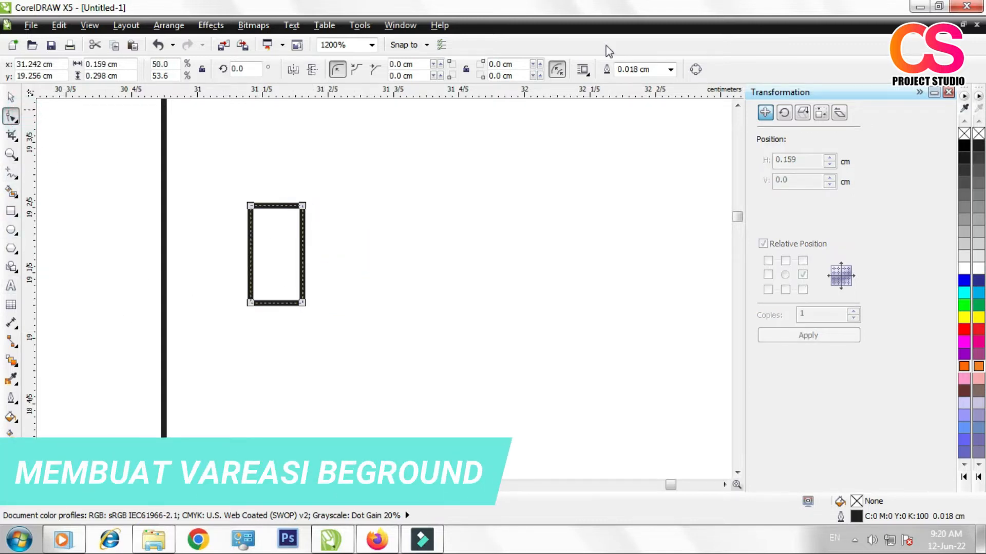
pyautogui.click(696, 69)
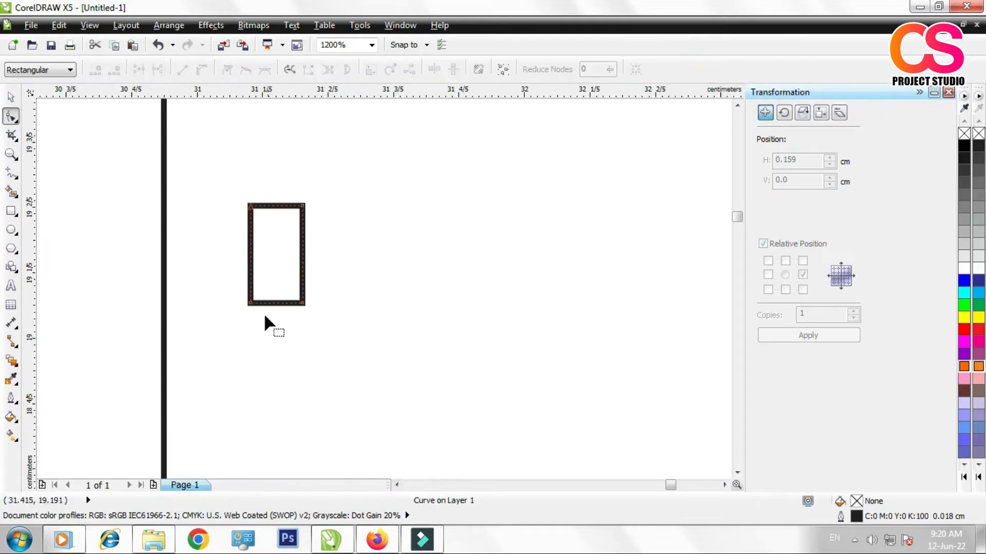
# Step: Raise the small shape's lower-left node to mid-height and convert its bottom segment to an outward-bulging curve
pyautogui.moveTo(249, 304)
pyautogui.mouseDown()
pyautogui.moveTo(250, 250)
pyautogui.moveTo(266, 301)
pyautogui.mouseUp()
pyautogui.rightClick(268, 273)
pyautogui.click(288, 330)
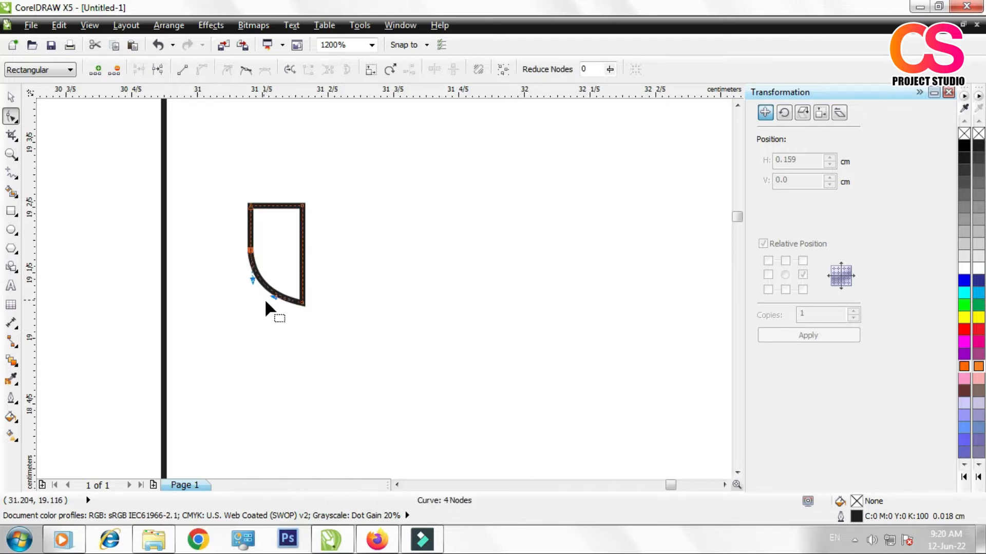
# Step: Place a mirrored copy of the half shield 0.159 cm to its right, nudge it 0.01 cm to overlap, and weld both halves
pyautogui.click(11, 96)
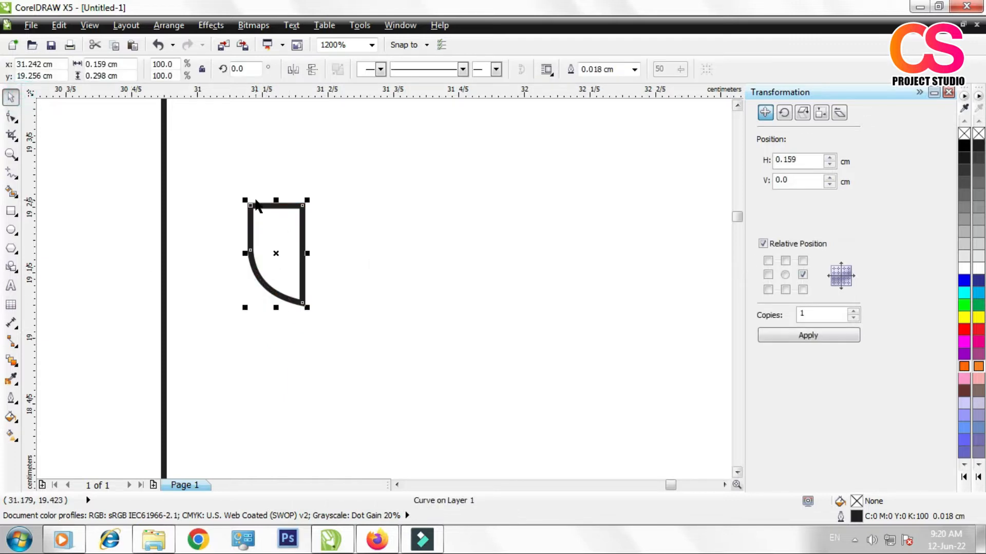
pyautogui.click(293, 70)
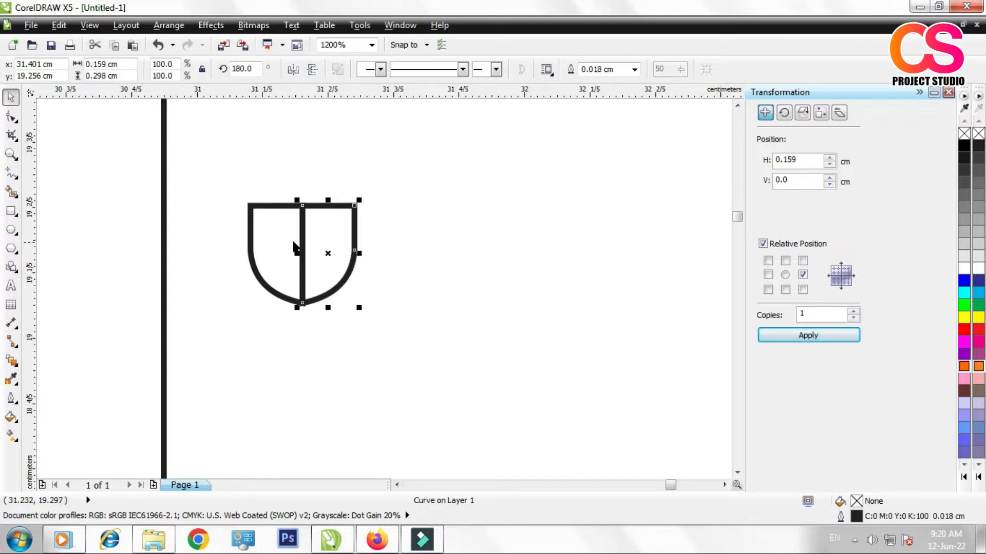
pyautogui.click(145, 215)
pyautogui.click(326, 239)
pyautogui.keyDown('shift'); pyautogui.click(266, 221); pyautogui.keyUp('shift')
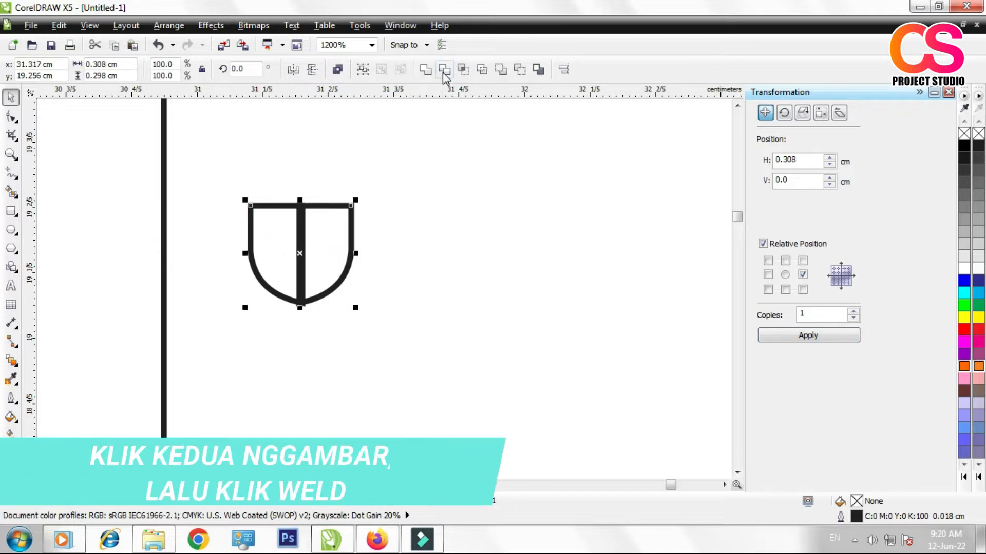
pyautogui.click(425, 69)
pyautogui.scroll(-2, 279, 267)
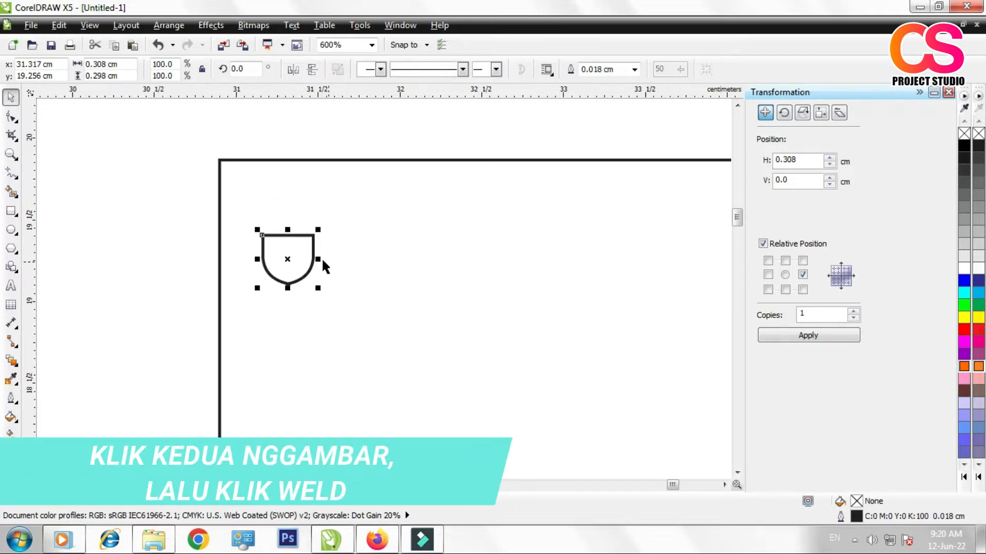
# Step: Narrow the welded shield to about 0.184 cm wide, keeping its centre in place
pyautogui.click(315, 253)
pyautogui.click(271, 252)
pyautogui.scroll(1, 289, 254)
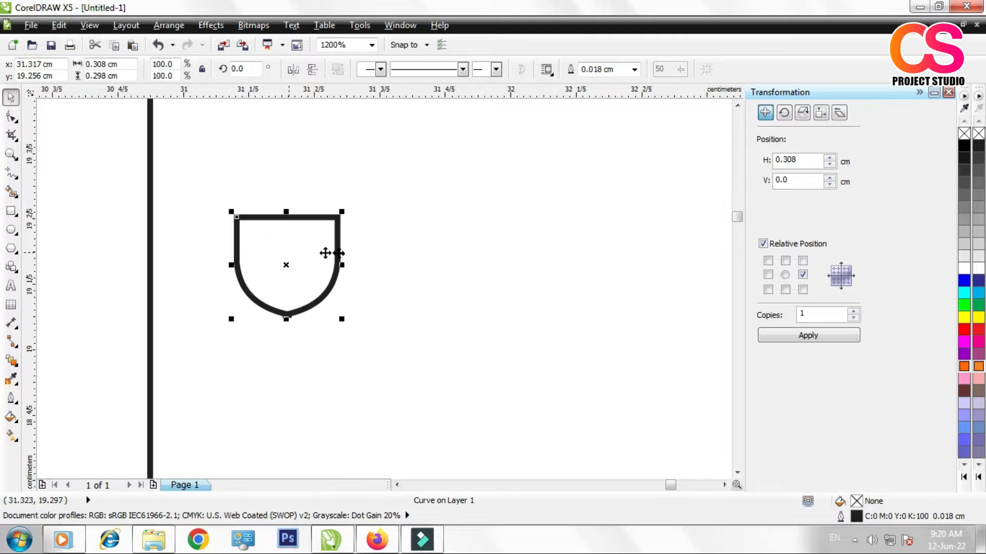
pyautogui.moveTo(340, 265); pyautogui.dragTo(323, 271)
pyautogui.scroll(-1, 321, 272)
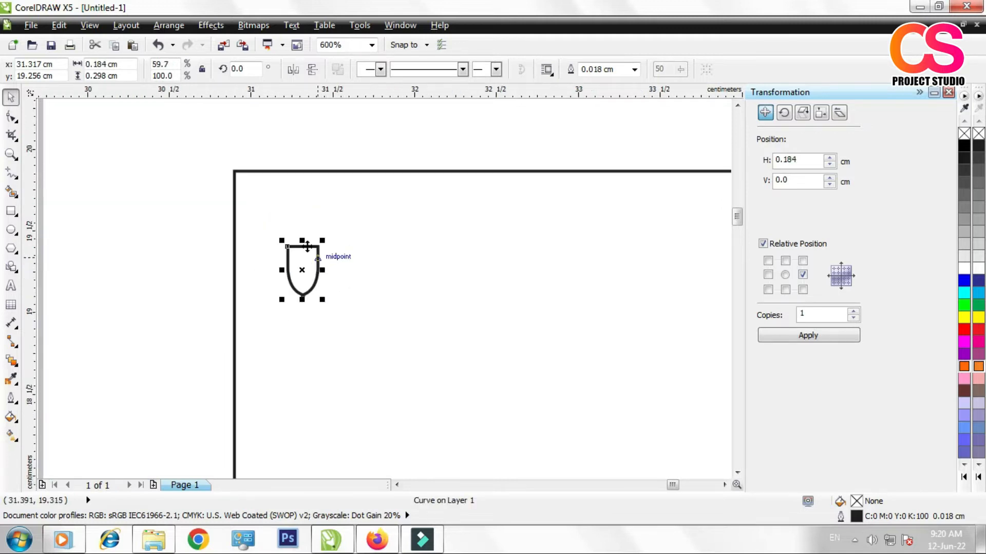
# Step: Place one copy of the shield 0.298 cm above it, flip it vertically, and nudge it down 0.01 cm to overlap
pyautogui.scroll(1, 307, 247)
pyautogui.click(785, 261)
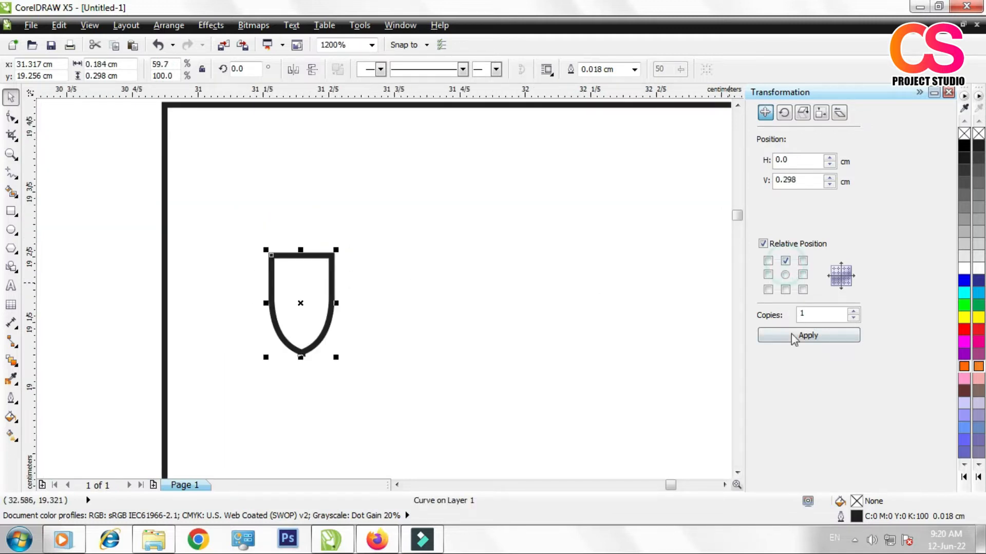
pyautogui.click(799, 336)
pyautogui.click(293, 69)
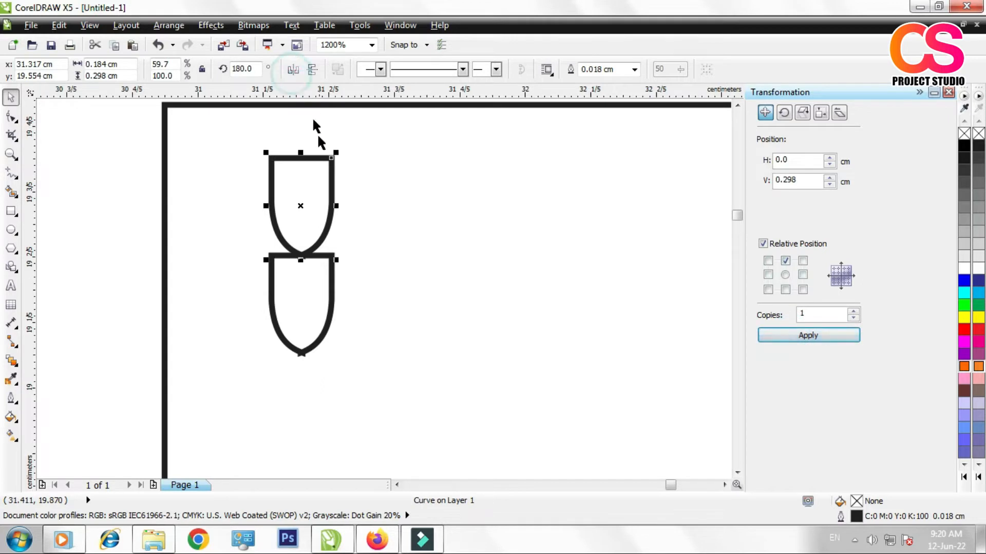
pyautogui.click(313, 70)
pyautogui.press('Down')
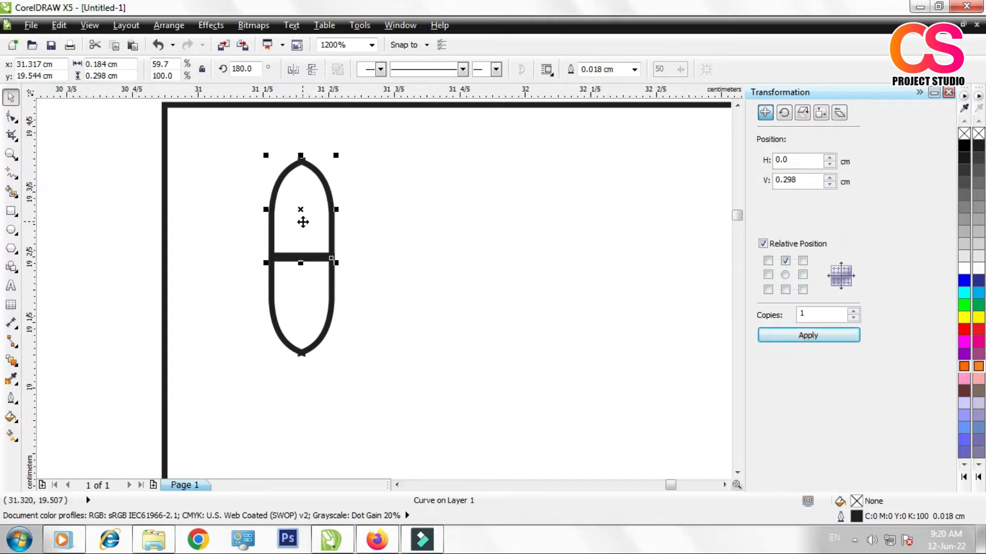
# Step: Weld the upper and lower shields into one elongated petal with pointed ends
pyautogui.keyDown('shift'); pyautogui.click(316, 289); pyautogui.keyUp('shift')
pyautogui.click(431, 70)
pyautogui.click(276, 212)
pyautogui.click(275, 211)
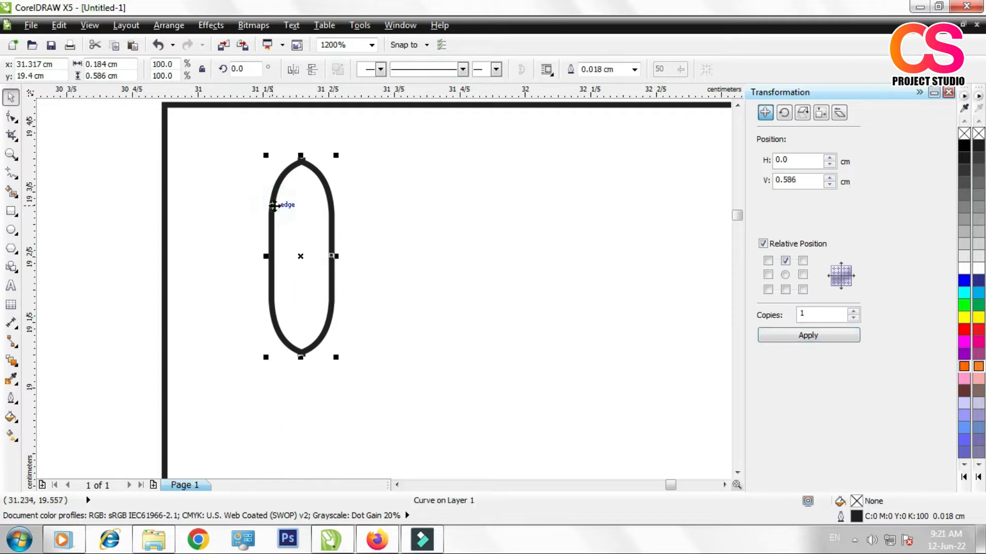
# Step: Duplicate the petal, rotate the copy 90 degrees, and align its centre with the original to form a cross
pyautogui.hotkey('ctrl', 'd')
pyautogui.moveTo(435, 170); pyautogui.dragTo(365, 334)
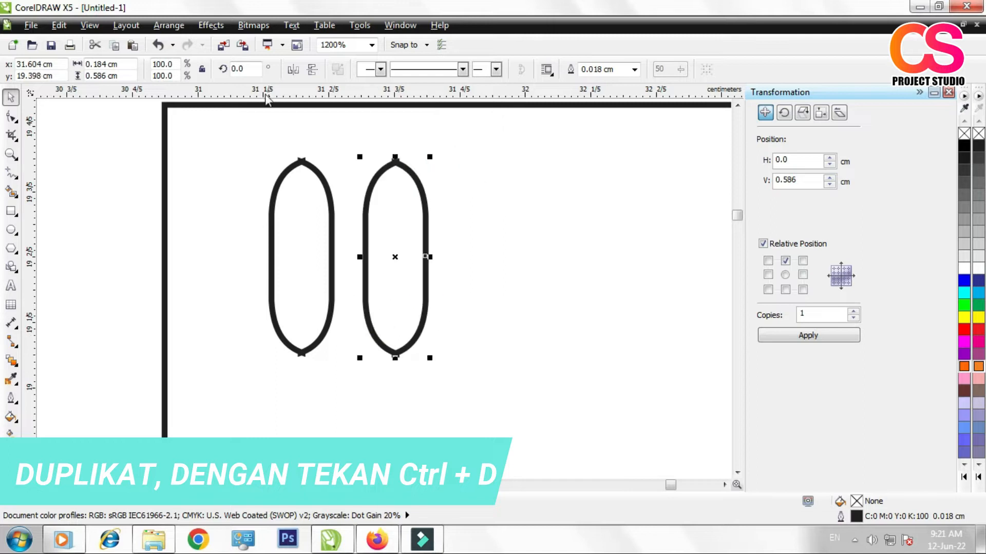
pyautogui.click(241, 68)
pyautogui.press('Return')
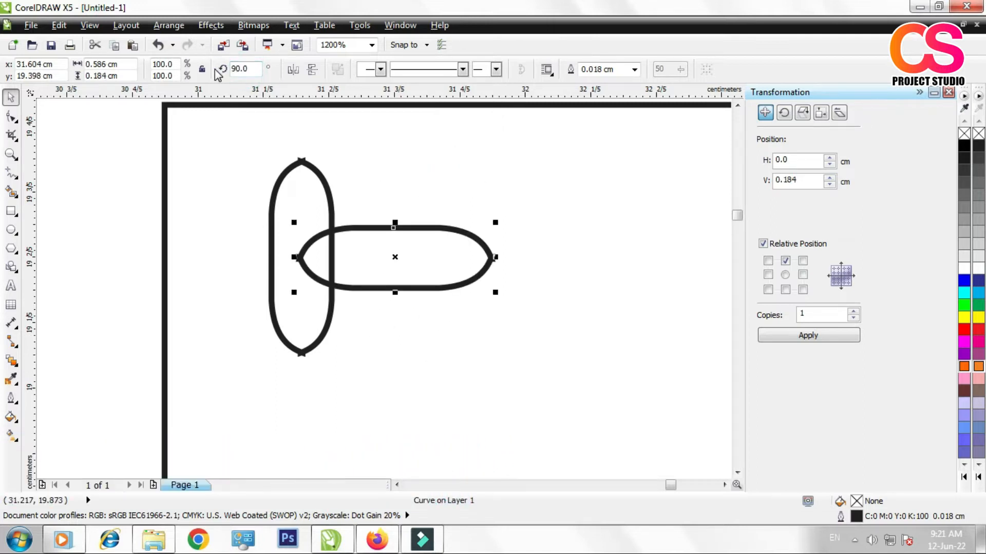
pyautogui.keyDown('shift'); pyautogui.click(325, 195); pyautogui.keyUp('shift')
pyautogui.press('c')
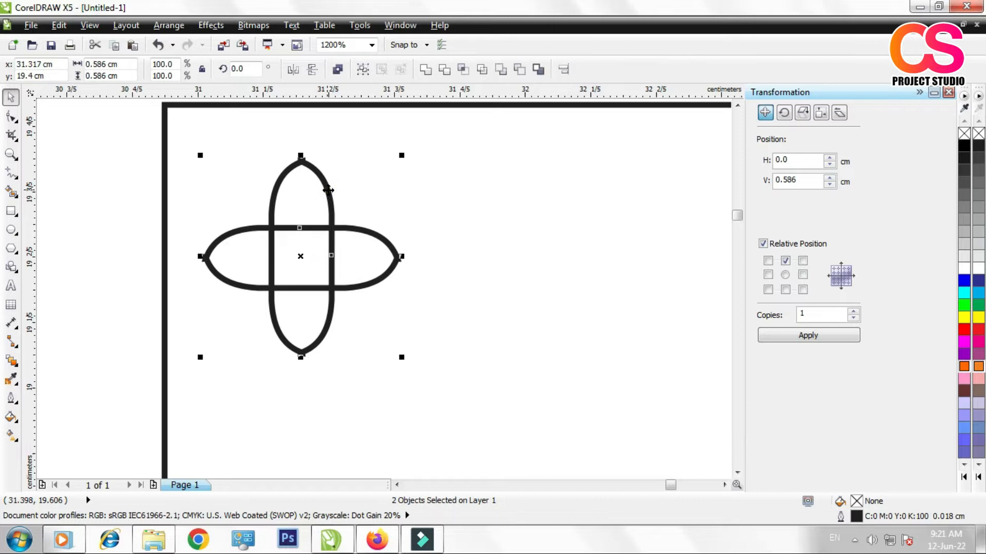
# Step: Weld the two crossed petals into a single four-petal flower outline
pyautogui.keyDown('shift'); pyautogui.click(330, 195); pyautogui.keyUp('shift')
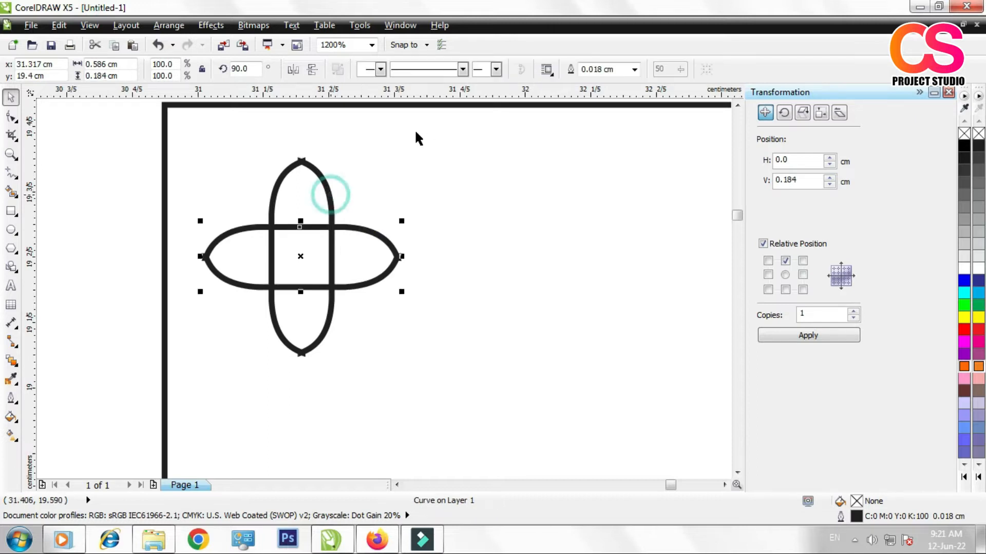
pyautogui.click(90, 186)
pyautogui.click(271, 226)
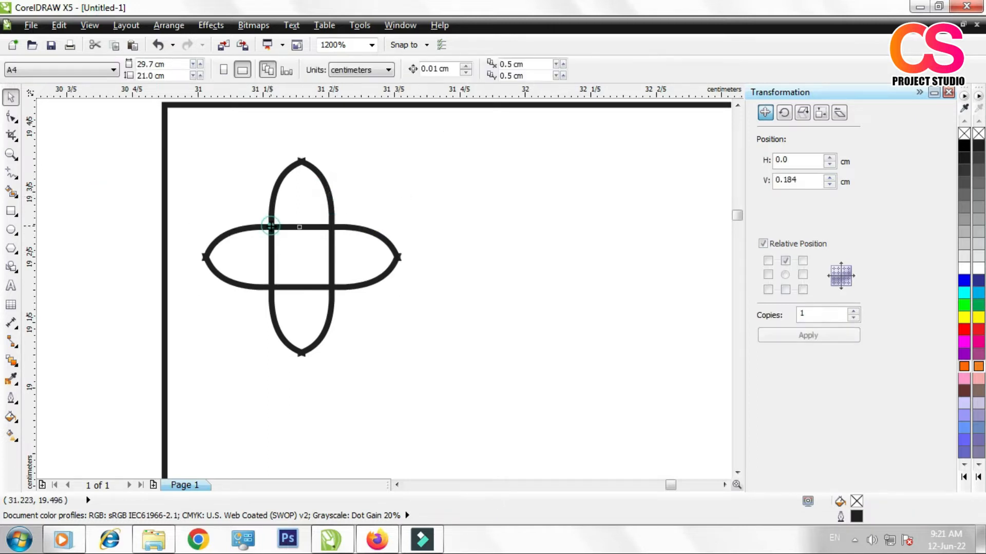
pyautogui.keyDown('shift'); pyautogui.click(313, 169); pyautogui.keyUp('shift')
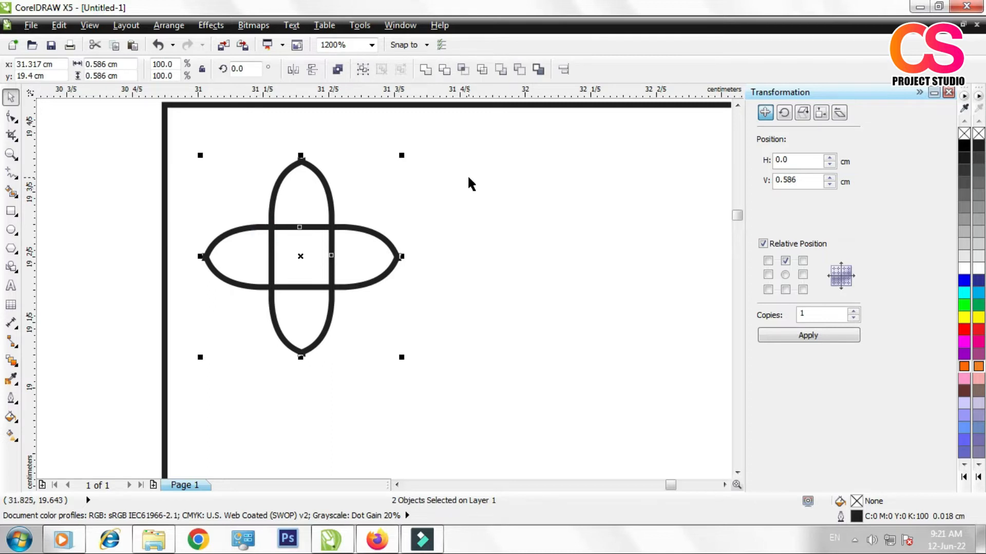
pyautogui.click(425, 69)
# Step: Move the four-petal flower into the rectangle's upper-left corner, centred at about x 31.259 cm, y 19.471 cm
pyautogui.scroll(-1, 311, 246)
pyautogui.scroll(-1, 318, 256)
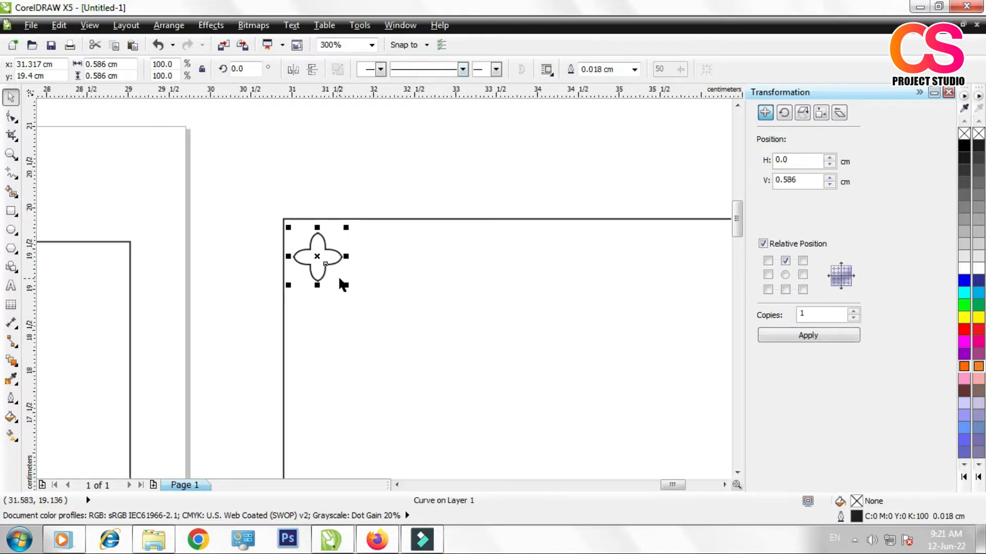
pyautogui.scroll(-1, 308, 262)
pyautogui.scroll(1, 340, 266)
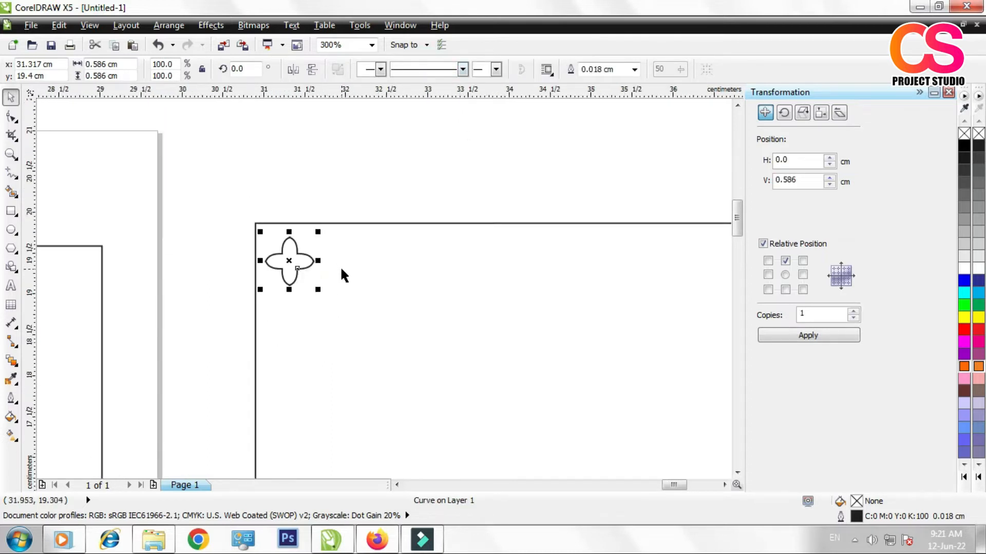
pyautogui.scroll(-2, 110, 196)
pyautogui.scroll(2, 159, 206)
pyautogui.moveTo(162, 228)
pyautogui.mouseDown()
pyautogui.moveTo(149, 222)
pyautogui.moveTo(157, 224)
pyautogui.mouseUp()
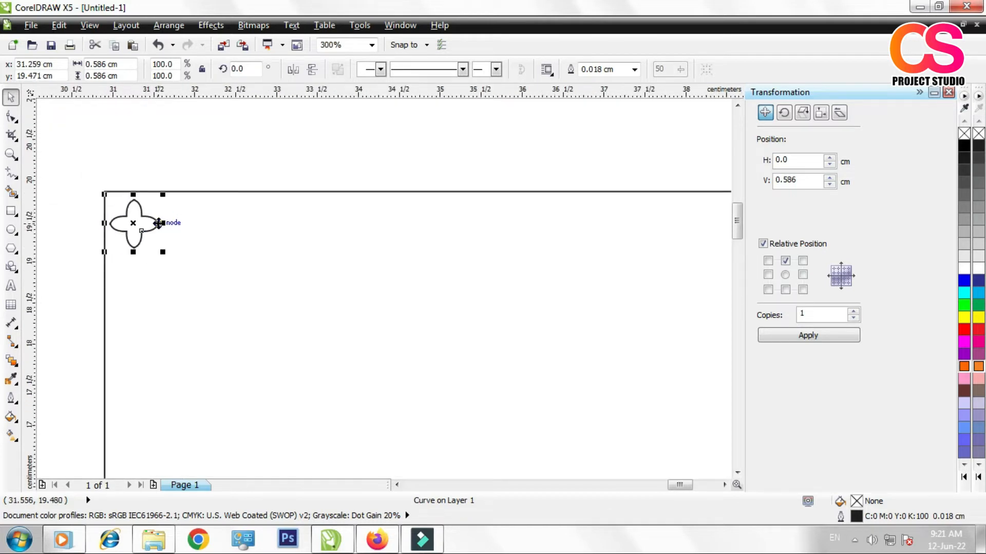
# Step: Place 20 copies of the flower to its right at a 0.586 cm spacing
pyautogui.click(802, 275)
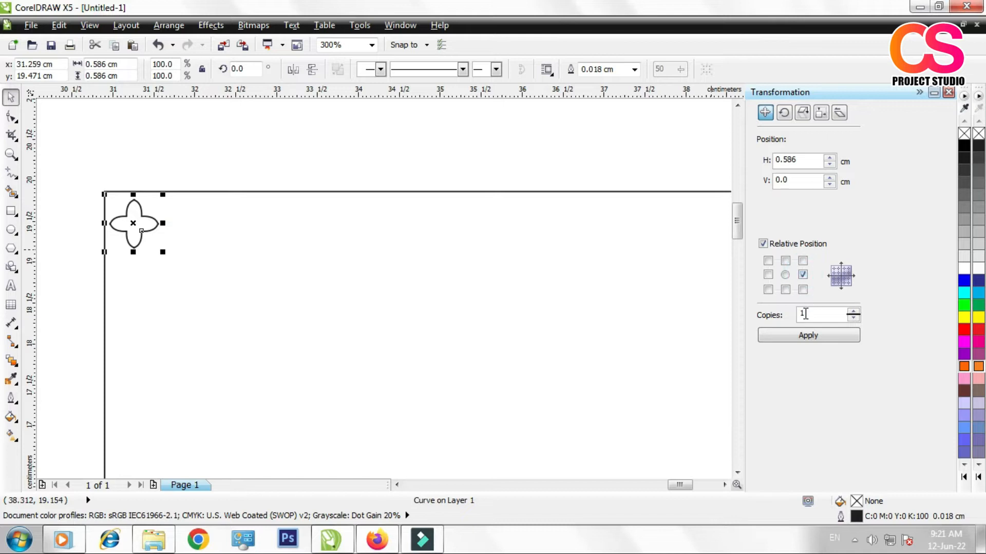
pyautogui.doubleClick(798, 314)
pyautogui.click(814, 336)
pyautogui.scroll(-3, 420, 252)
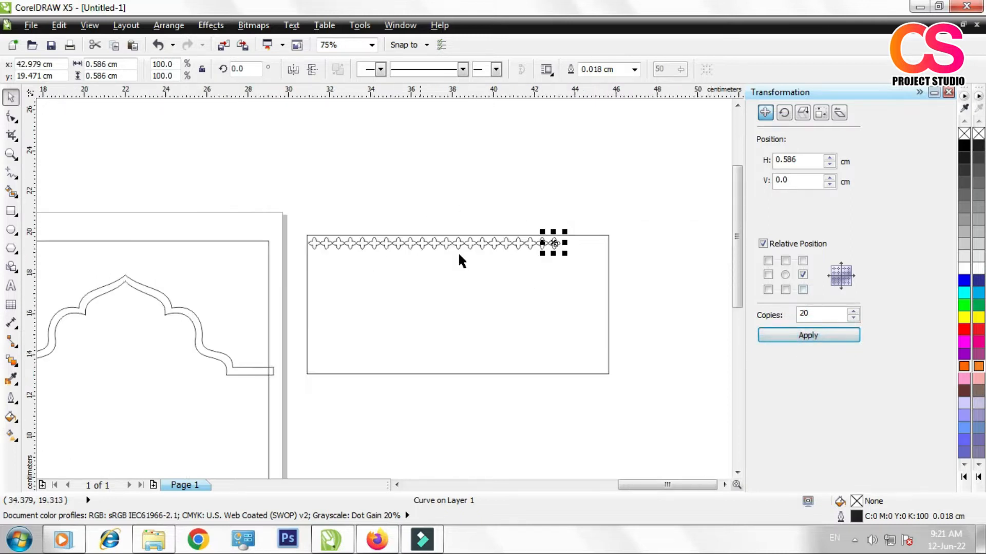
# Step: Extend the row with 5 more copies of its last flower, spaced 0.586 cm horizontally
pyautogui.scroll(2, 590, 251)
pyautogui.click(518, 196)
pyautogui.click(519, 235)
pyautogui.moveTo(828, 314); pyautogui.dragTo(779, 319)
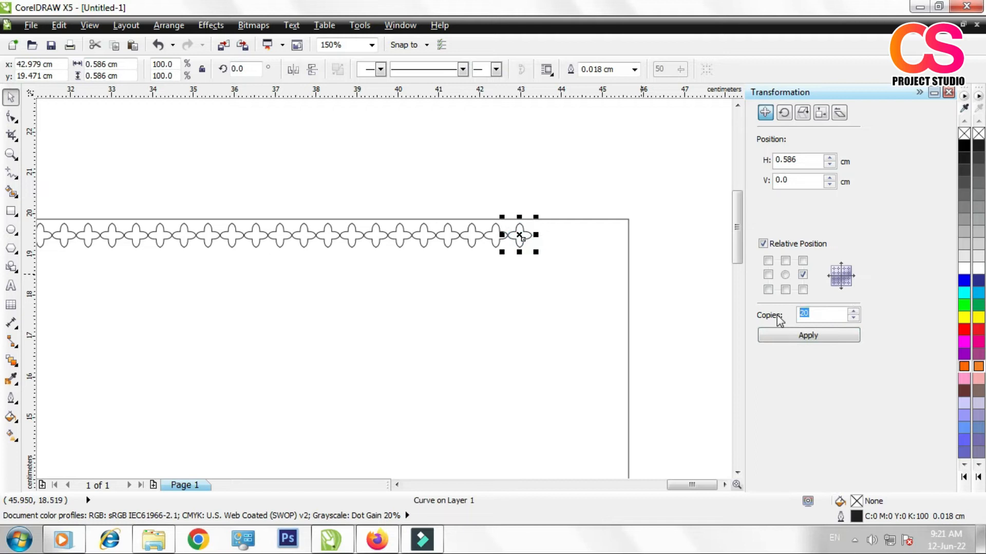
pyautogui.write('5')
pyautogui.click(834, 334)
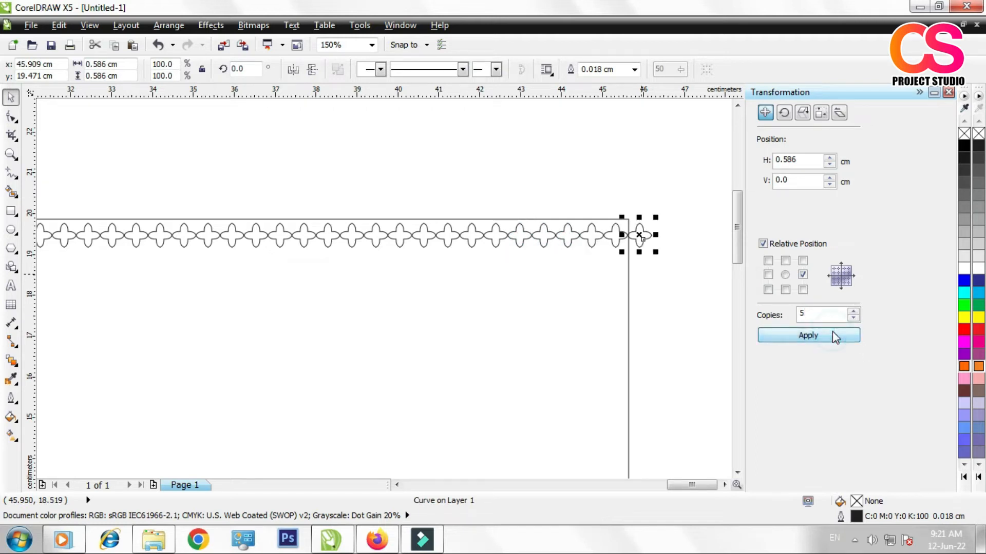
# Step: Delete the surplus flower that lies beyond the rectangle's right edge
pyautogui.click(617, 181)
pyautogui.click(646, 233)
pyautogui.press('Delete')
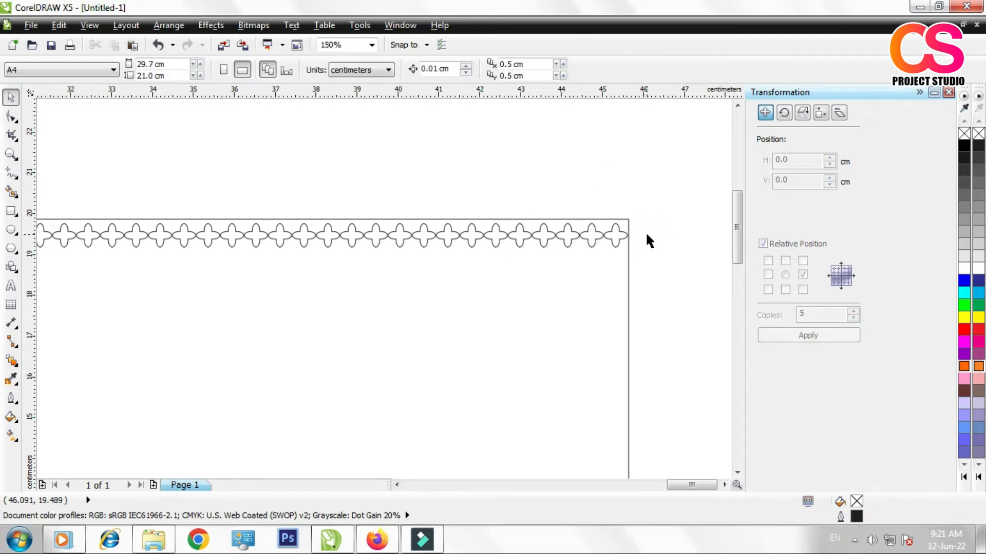
# Step: Copy the whole flower row 10 times downward with a vertical offset of -0.586 cm
pyautogui.press('F3')
pyautogui.moveTo(192, 220); pyautogui.dragTo(556, 297)
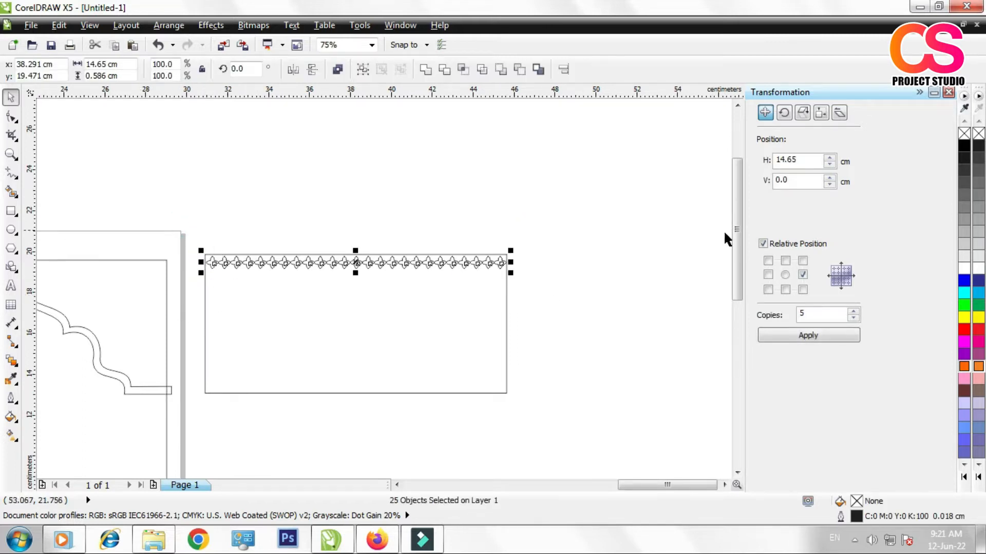
pyautogui.scroll(-2, 737, 256)
pyautogui.click(785, 290)
pyautogui.doubleClick(807, 314)
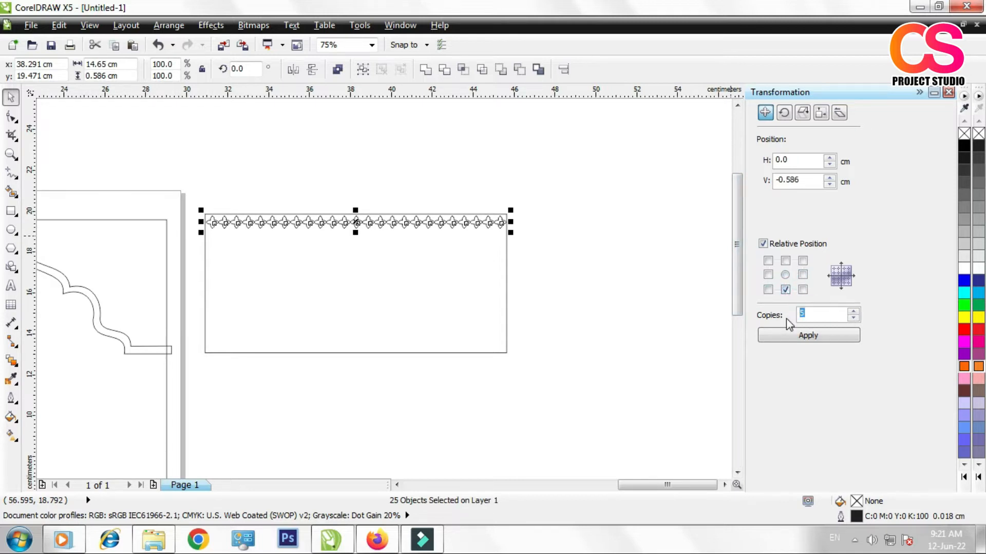
pyautogui.click(815, 336)
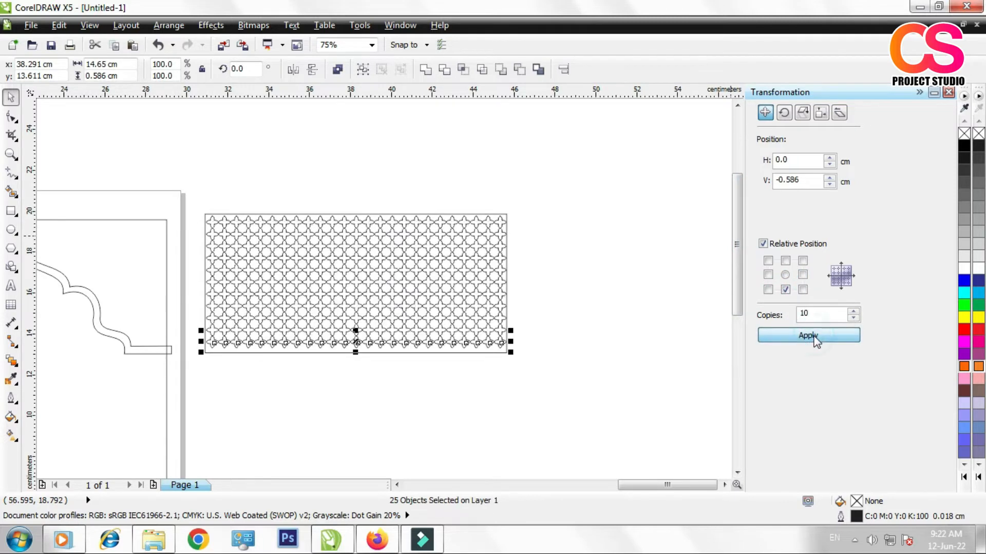
# Step: Add 1 more copy of the bottom flower row, offset -0.586 cm vertically, to cover the rectangle's lower edge
pyautogui.click(627, 358)
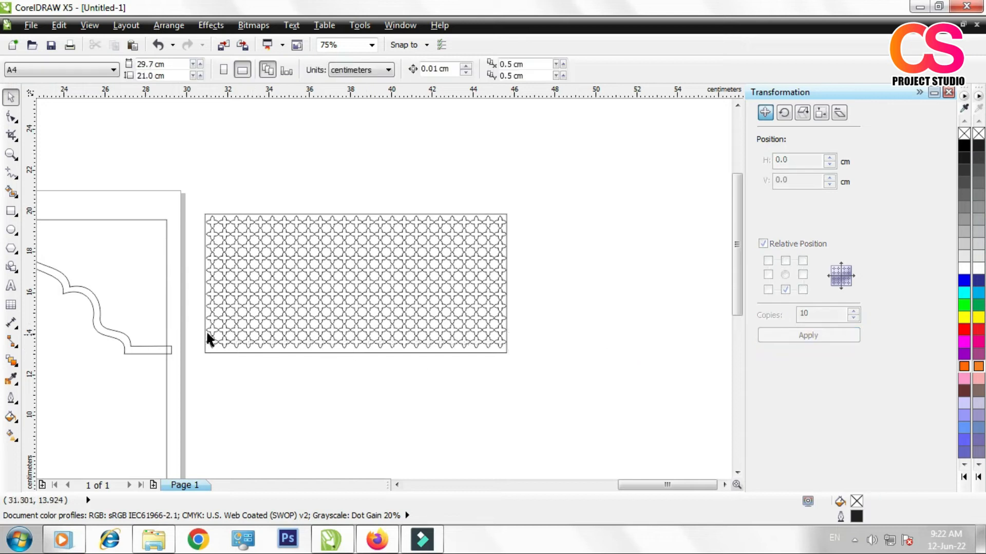
pyautogui.moveTo(393, 399); pyautogui.dragTo(603, 416)
pyautogui.doubleClick(816, 319)
pyautogui.write('1')
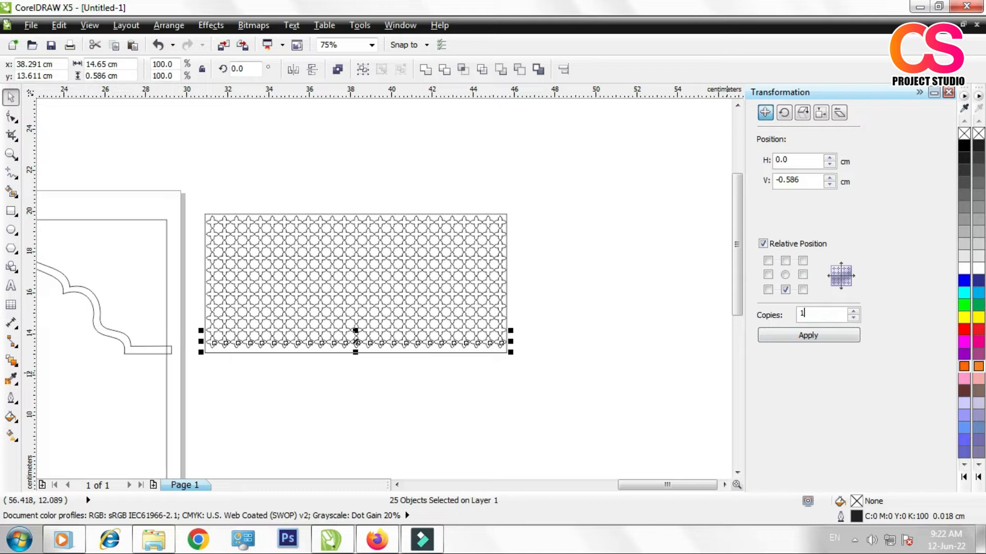
pyautogui.click(795, 339)
# Step: Move the rectangle out below the pattern and group all the flowers into one object
pyautogui.click(648, 343)
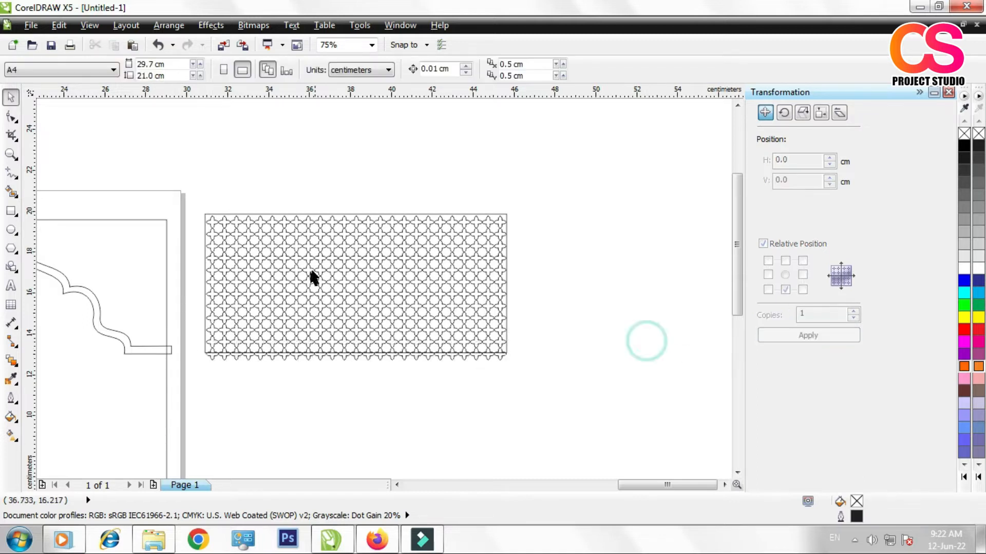
pyautogui.moveTo(251, 213); pyautogui.dragTo(437, 385)
pyautogui.moveTo(198, 195); pyautogui.dragTo(516, 380)
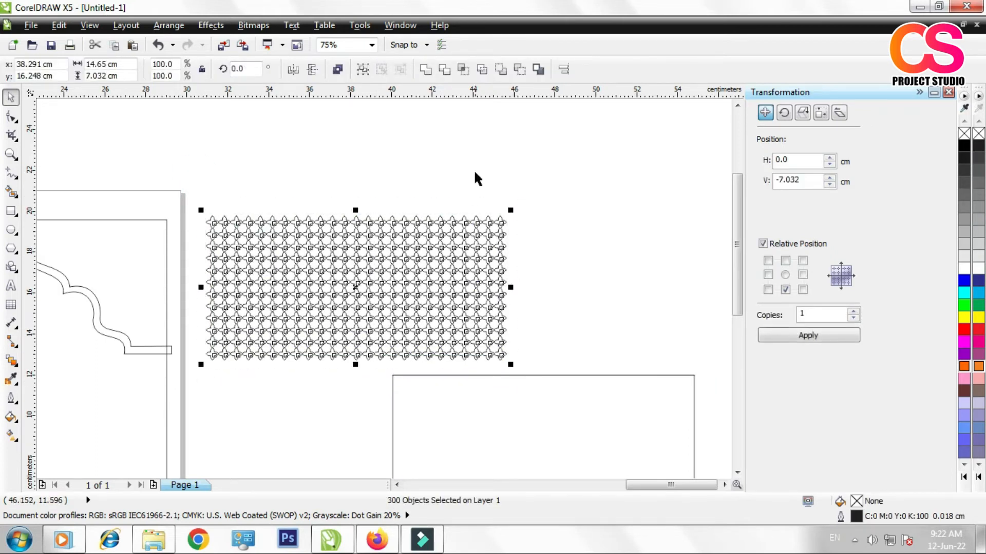
pyautogui.click(363, 69)
# Step: Try to place the grouped flower pattern inside the rectangle with PowerClip
pyautogui.scroll(-2, 417, 212)
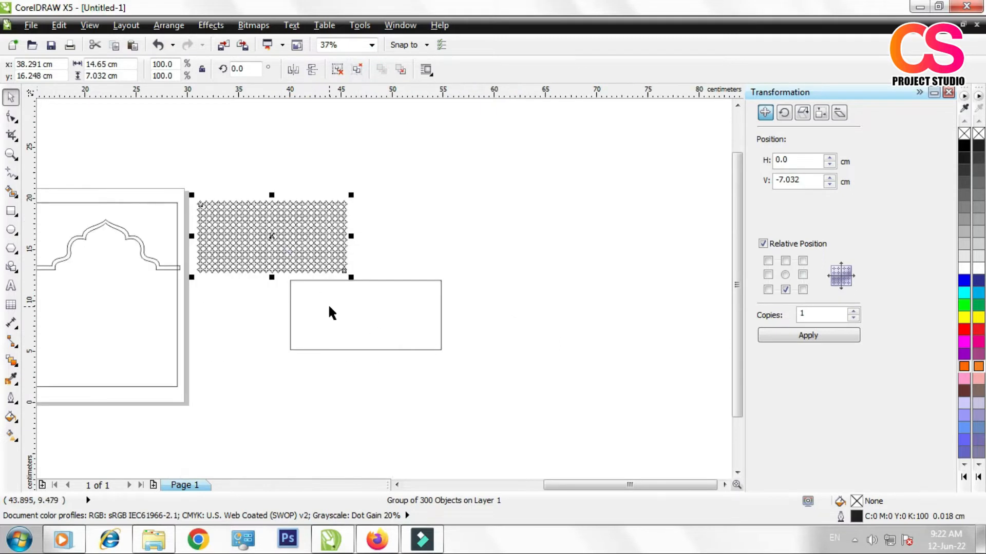
pyautogui.scroll(2, 307, 314)
pyautogui.click(279, 198)
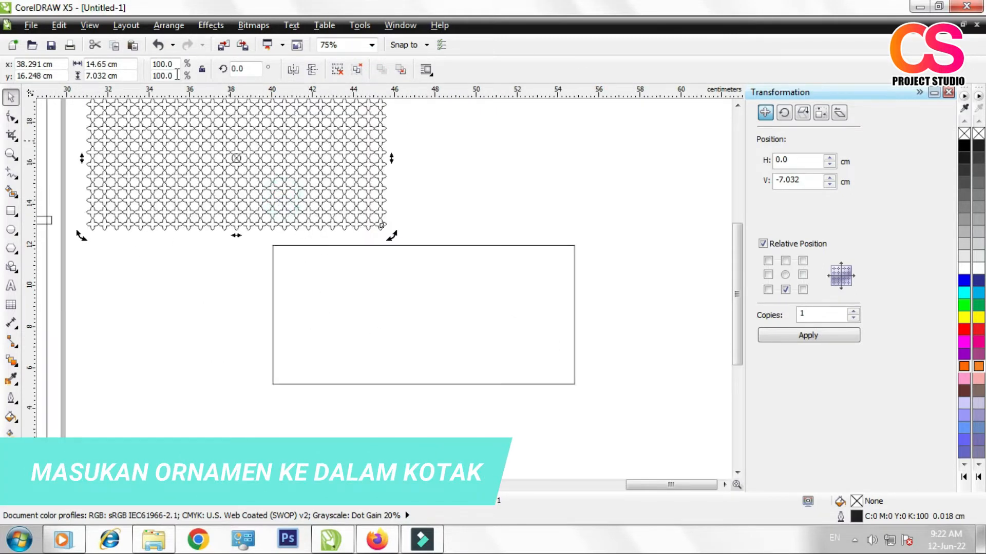
pyautogui.click(211, 26)
pyautogui.moveTo(264, 230)
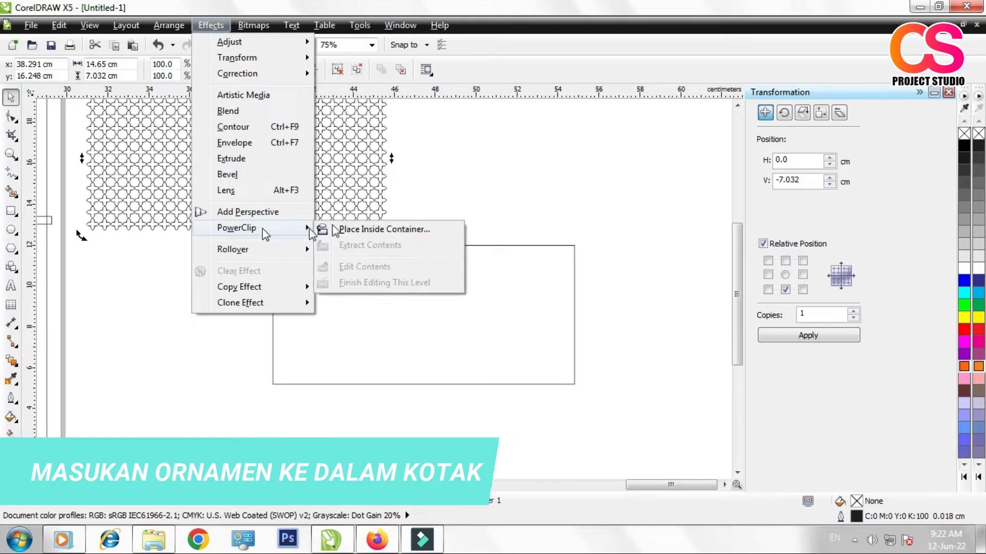
pyautogui.click(359, 230)
pyautogui.click(360, 287)
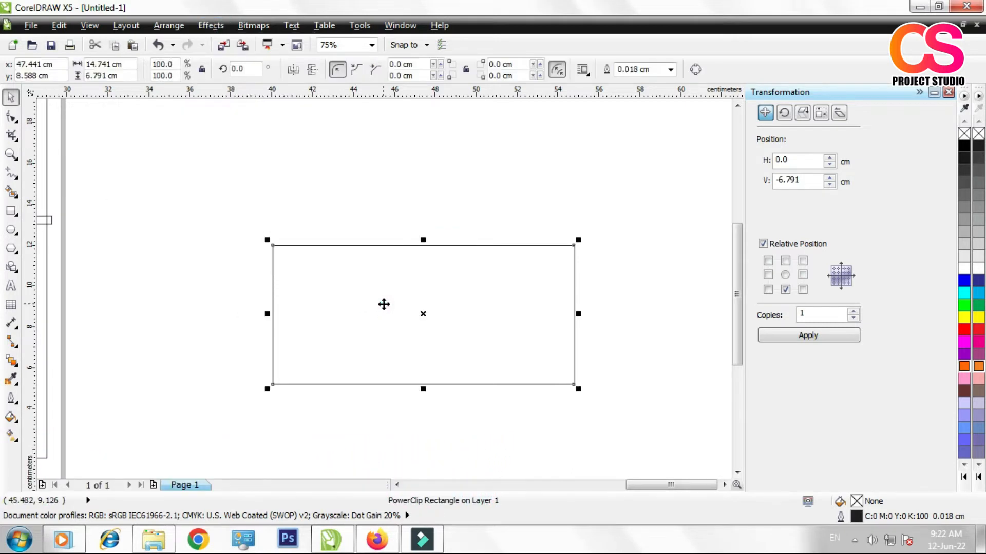
# Step: Open the PowerClip rectangle's contents for editing, and undo placing the pattern in the container
pyautogui.rightClick(383, 303)
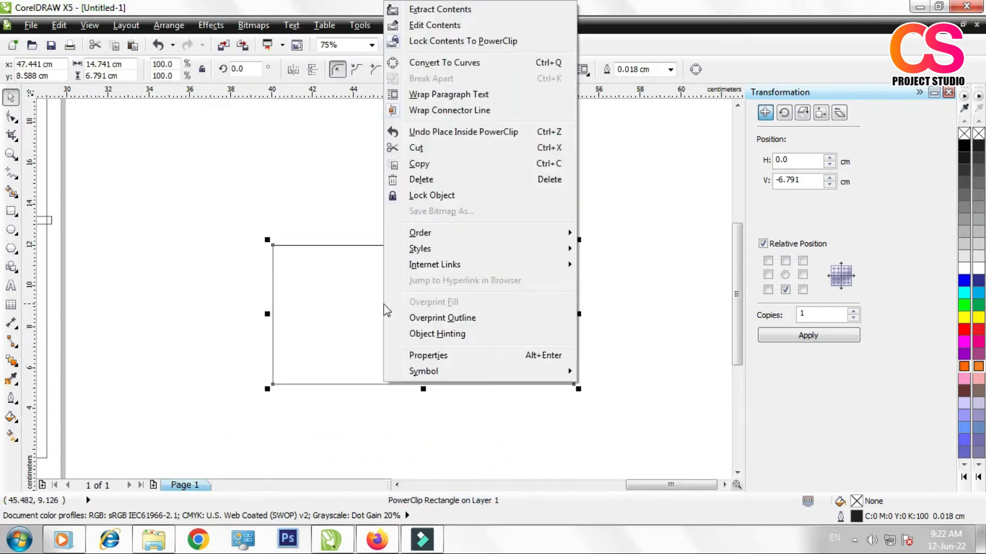
pyautogui.click(435, 26)
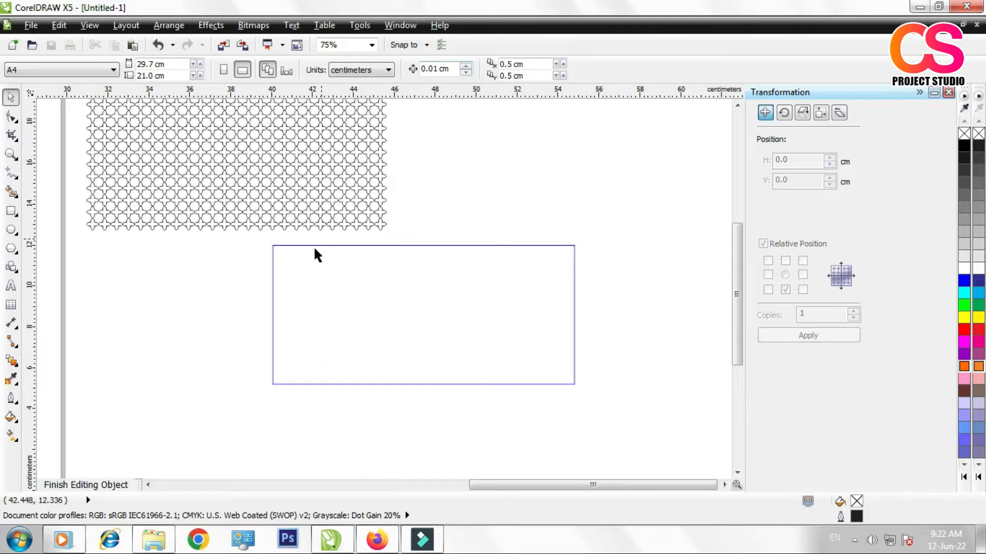
pyautogui.hotkey('ctrl', 'z')
pyautogui.hotkey('ctrl', 'z')
pyautogui.click(349, 269)
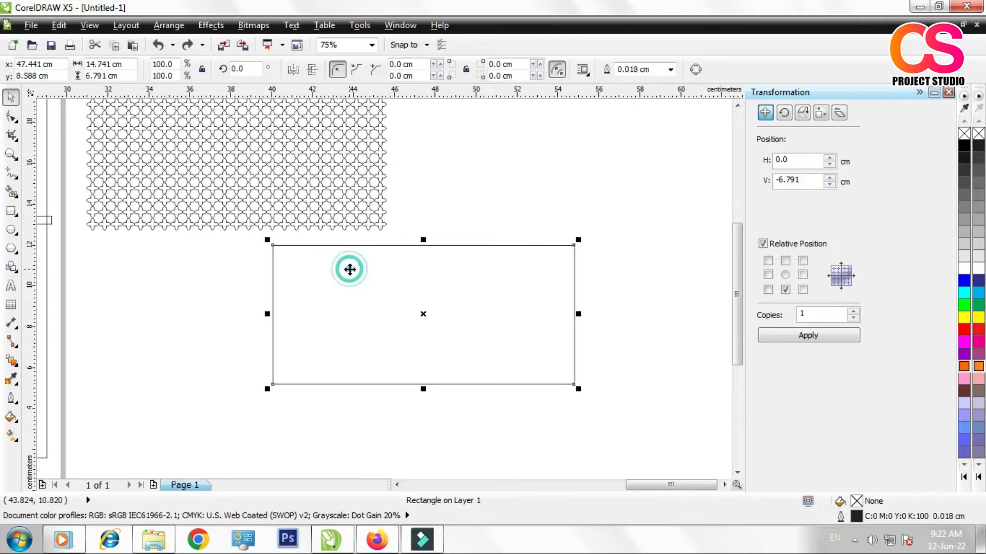
pyautogui.click(471, 216)
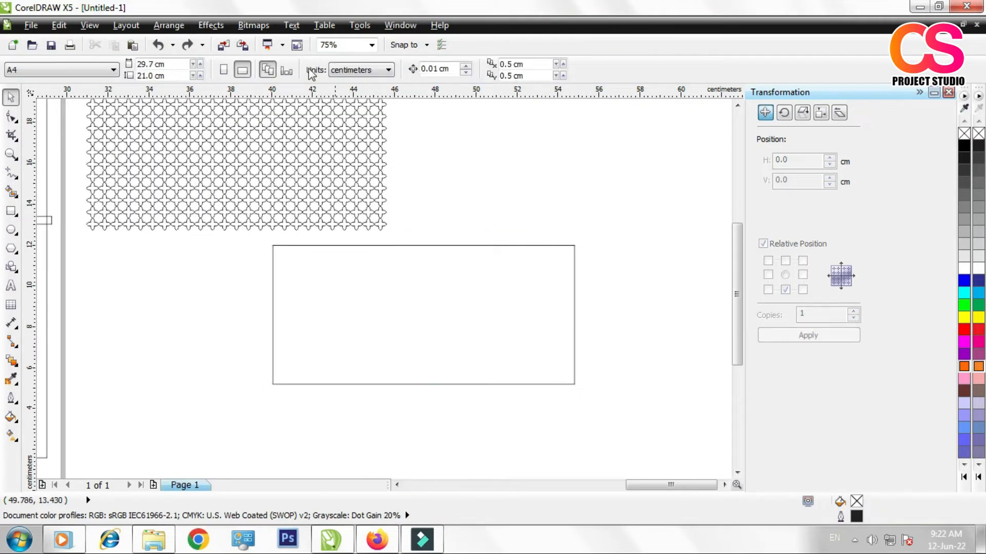
# Step: Enable the option Auto-center new PowerClip contents in the Edit settings
pyautogui.click(315, 179)
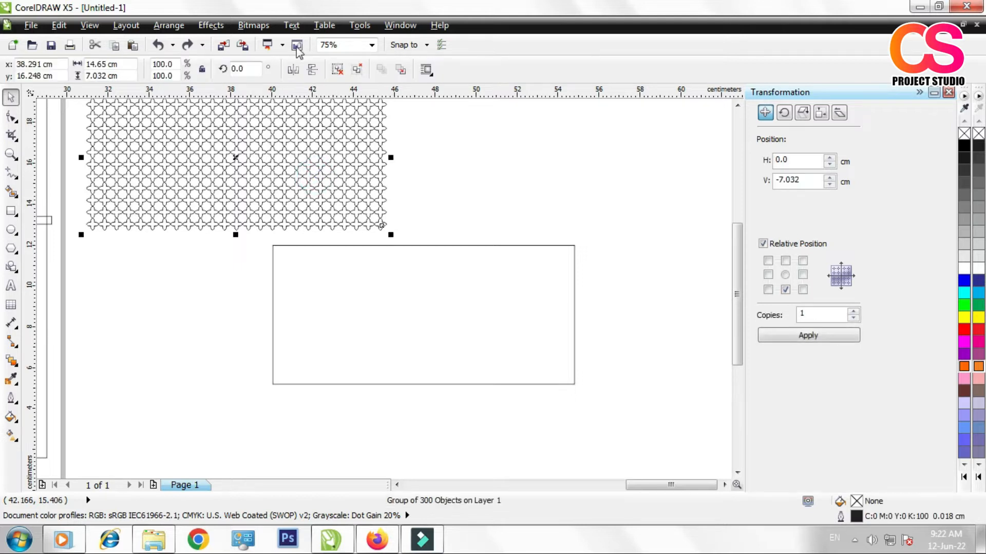
pyautogui.click(355, 34)
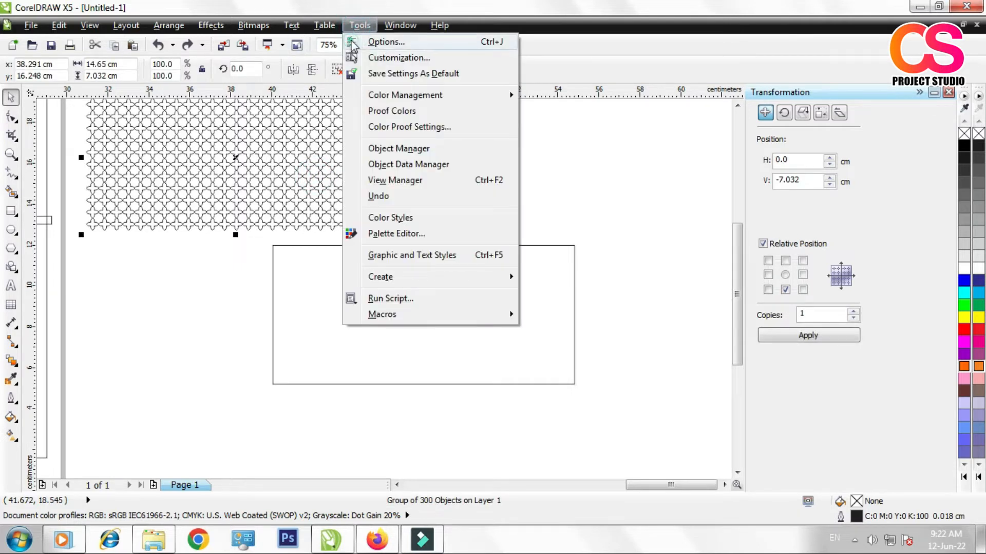
pyautogui.click(354, 45)
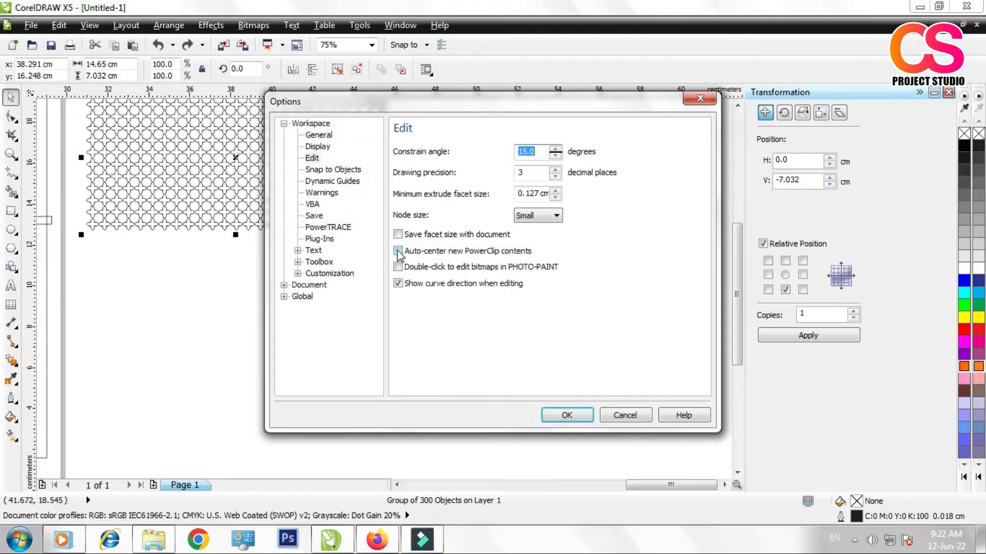
pyautogui.click(398, 252)
pyautogui.click(559, 420)
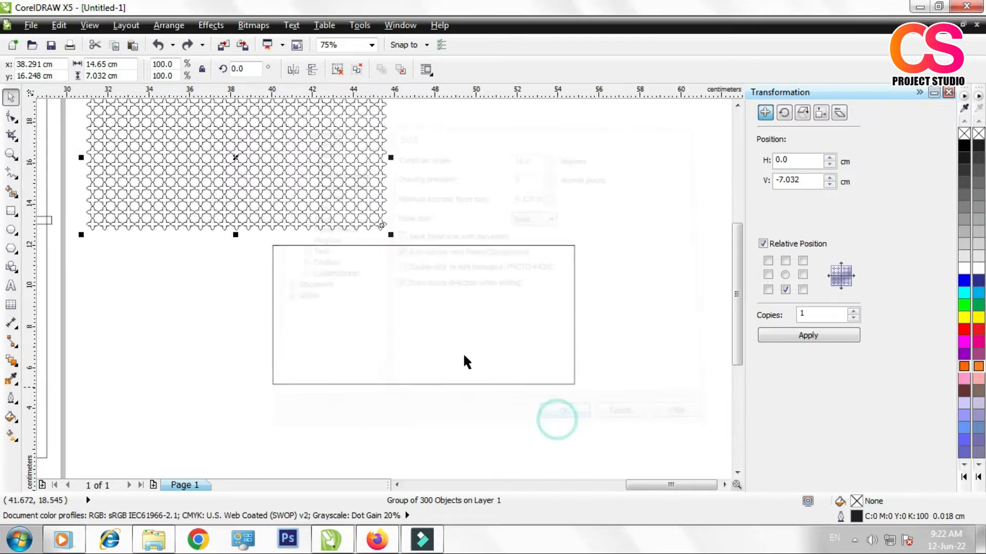
# Step: PowerClip the grouped flower pattern inside the empty rectangle
pyautogui.click(231, 161)
pyautogui.click(220, 29)
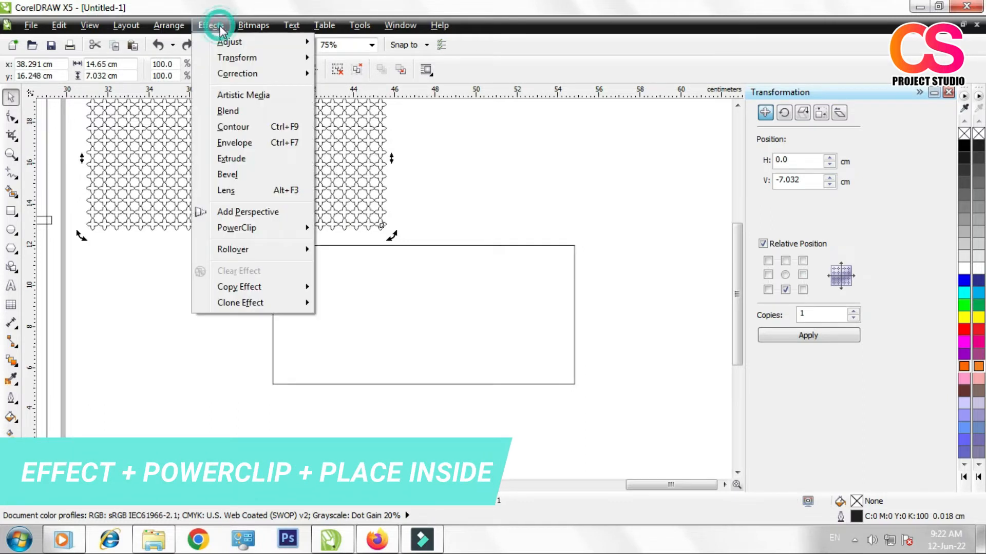
pyautogui.moveTo(253, 227)
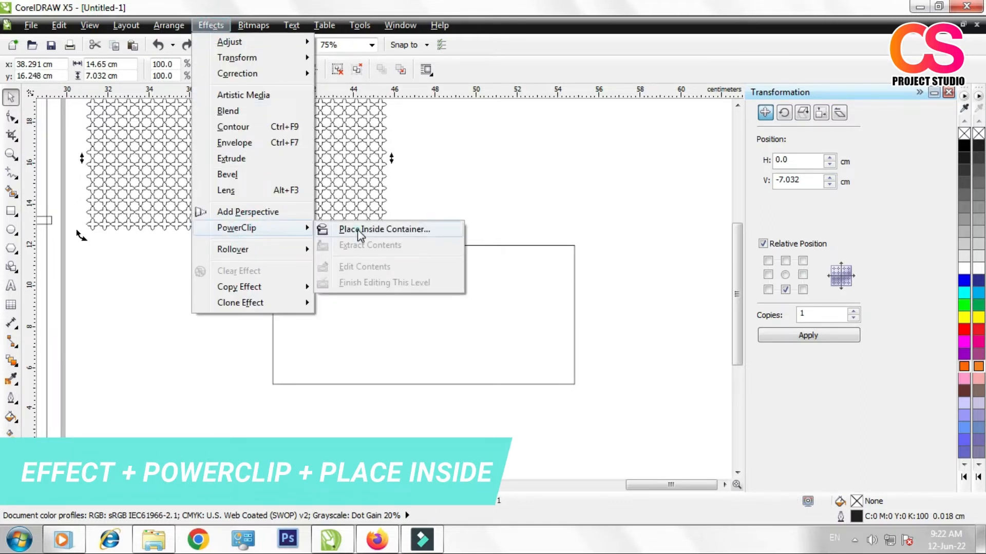
pyautogui.click(359, 230)
pyautogui.click(373, 294)
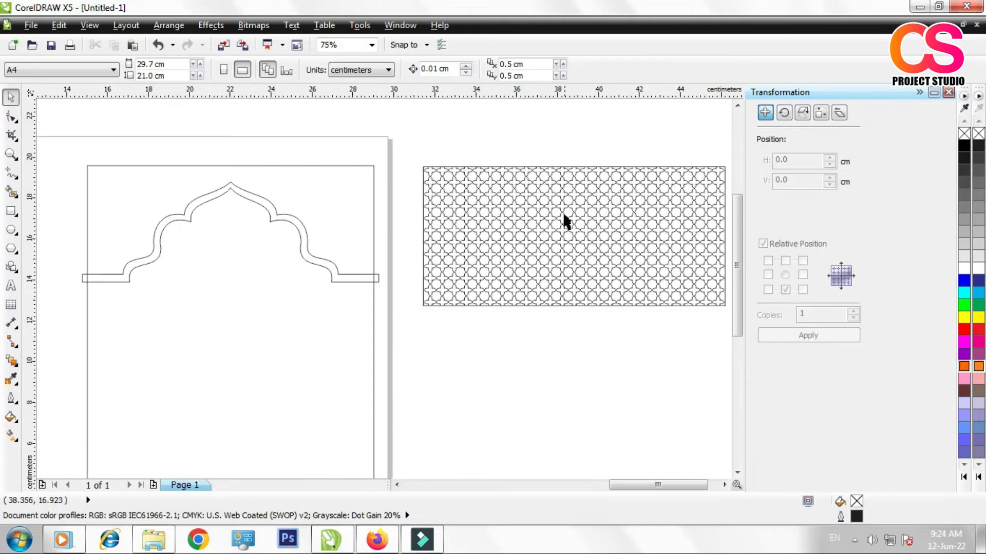
pyautogui.scroll(3, 566, 218)
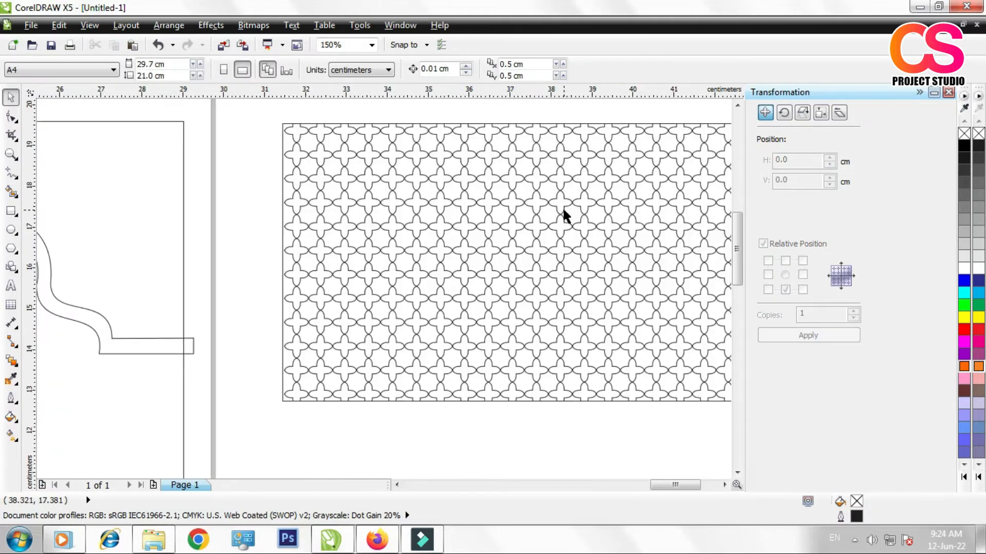
pyautogui.scroll(-2, 423, 265)
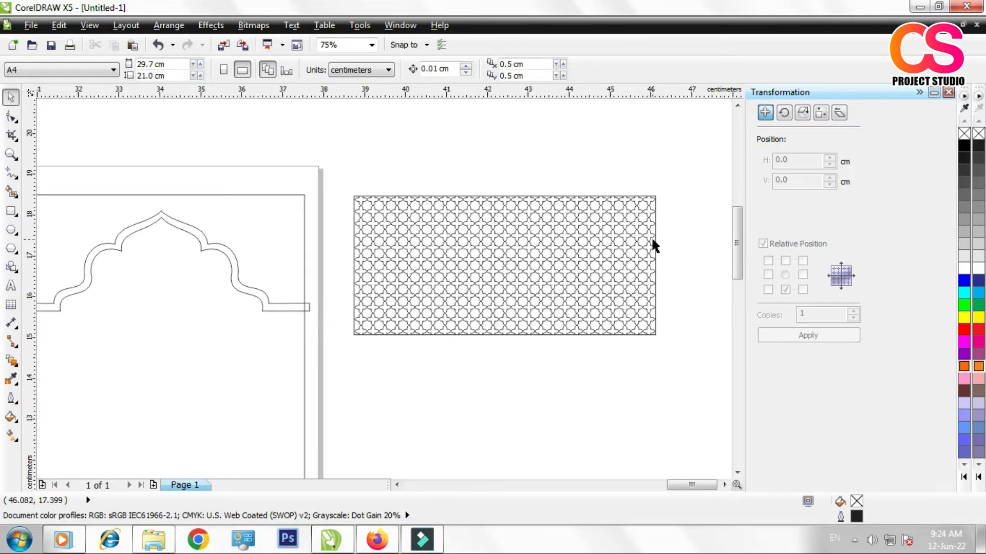
# Step: Fill the rectangle containing the flower pattern with 70% black
pyautogui.scroll(2, 650, 234)
pyautogui.click(649, 232)
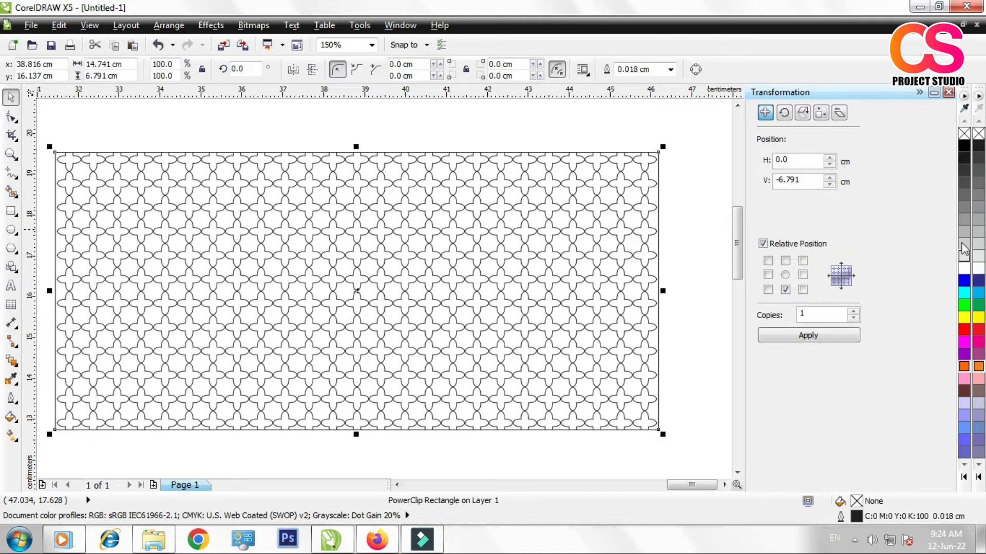
pyautogui.click(964, 207)
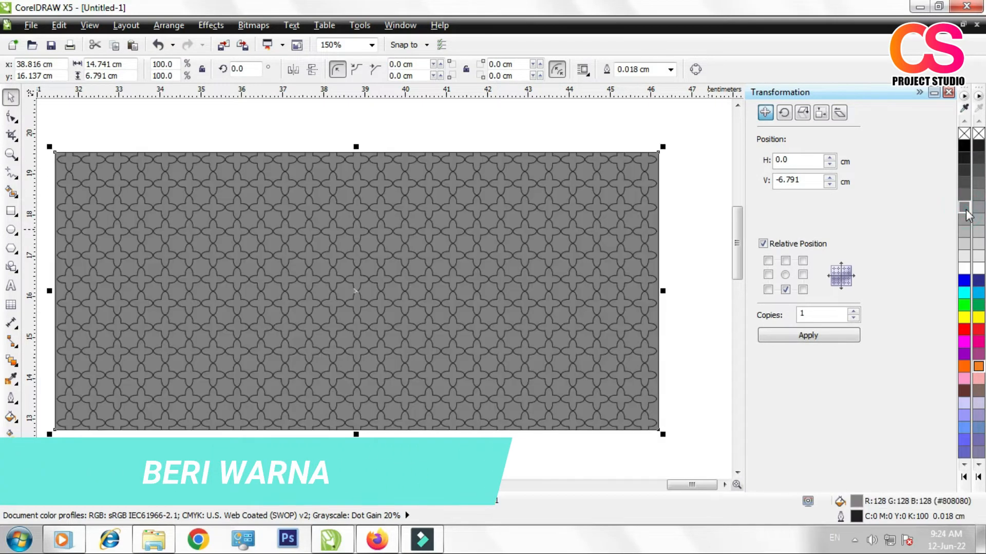
pyautogui.click(964, 146)
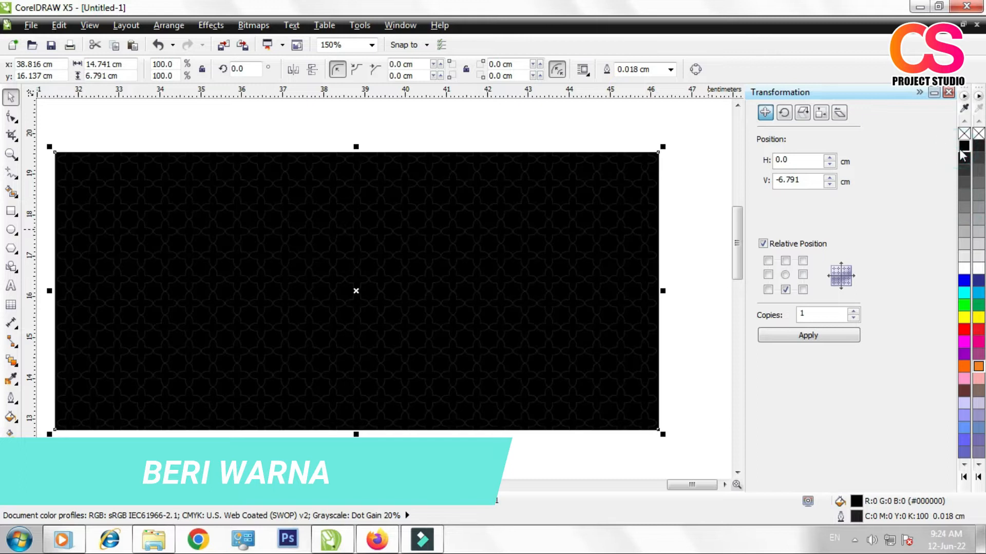
pyautogui.click(964, 183)
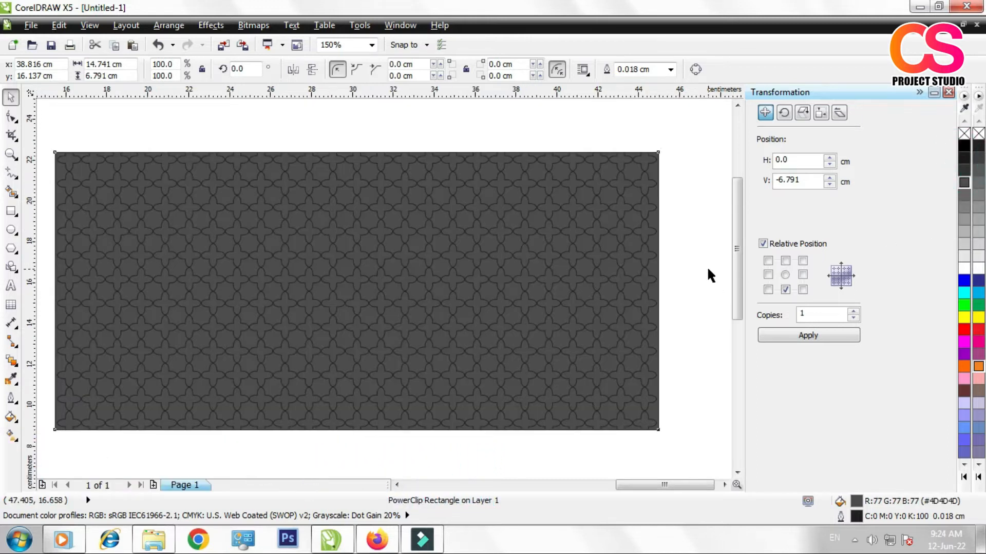
pyautogui.scroll(-1, 706, 266)
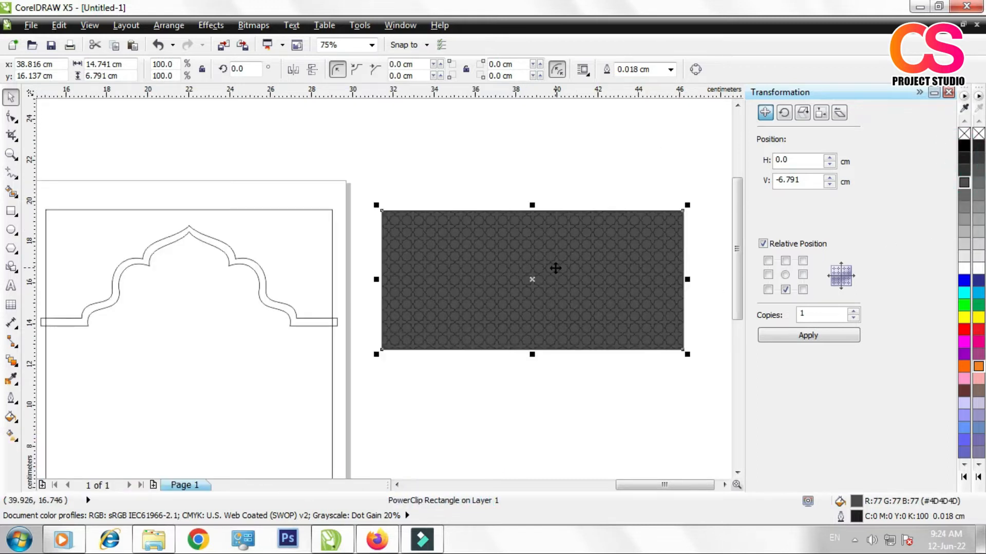
pyautogui.scroll(2, 490, 291)
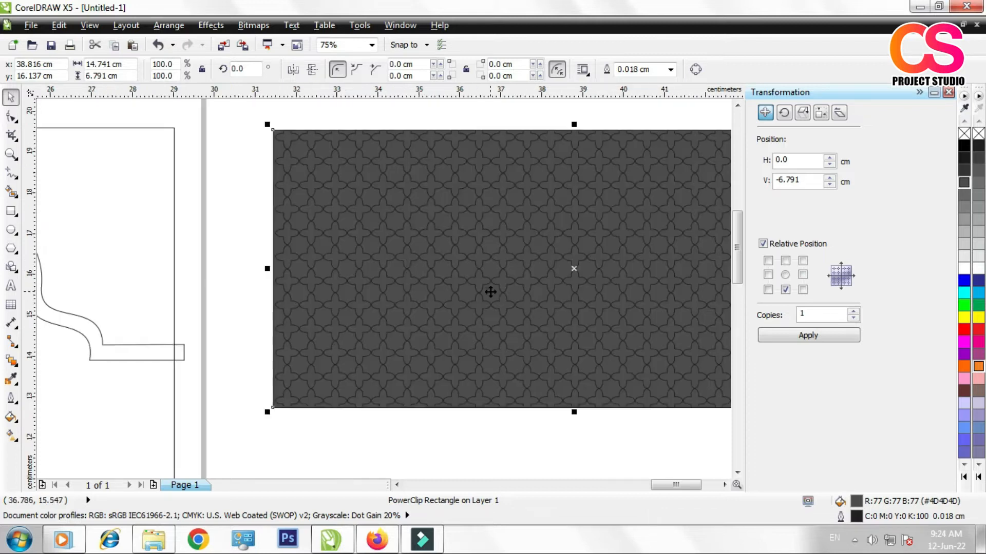
pyautogui.scroll(-1, 518, 279)
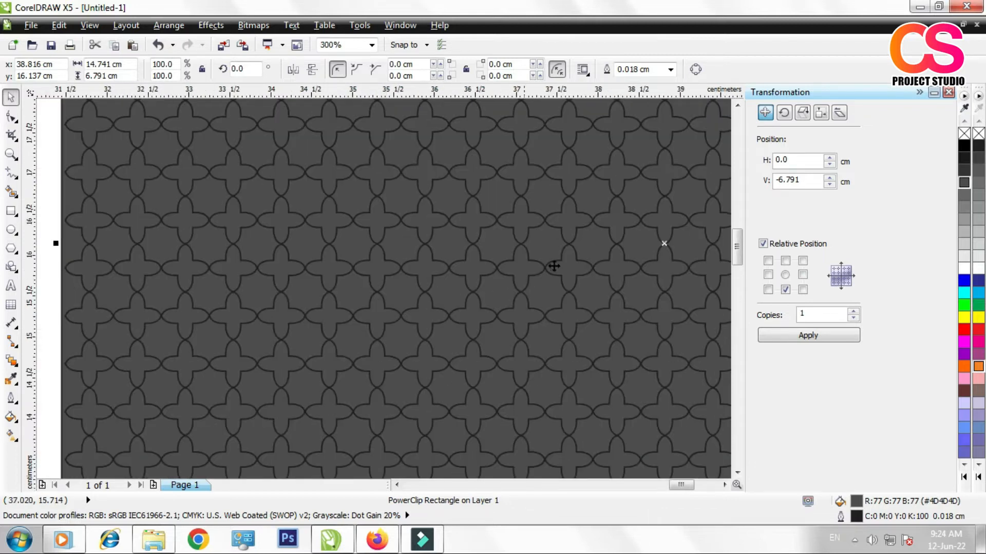
pyautogui.scroll(-1, 554, 266)
pyautogui.scroll(-1, 502, 209)
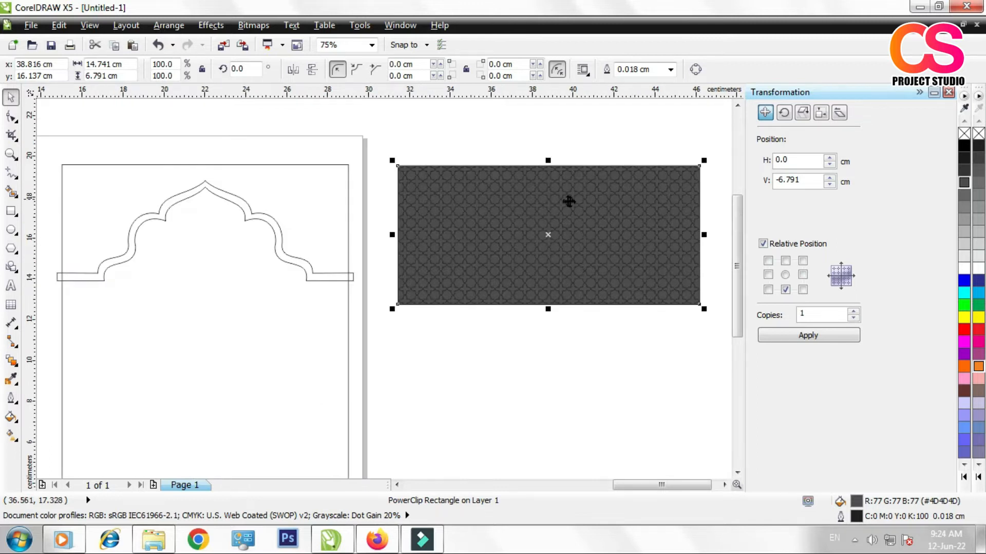
# Step: Apply a vertical linear fill to the flower-pattern rectangle, running from 70% black at its upper edge to white at its lower edge
pyautogui.click(589, 205)
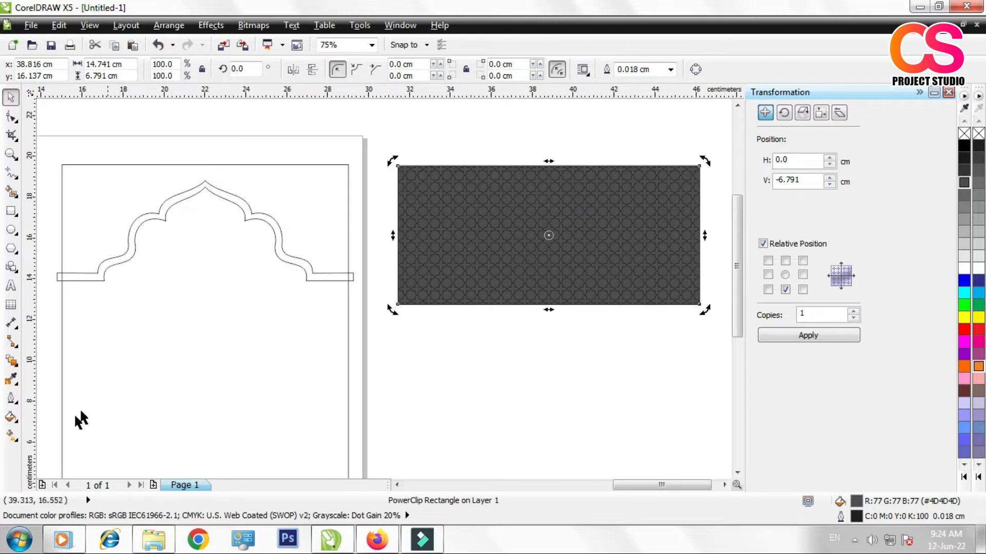
pyautogui.click(16, 439)
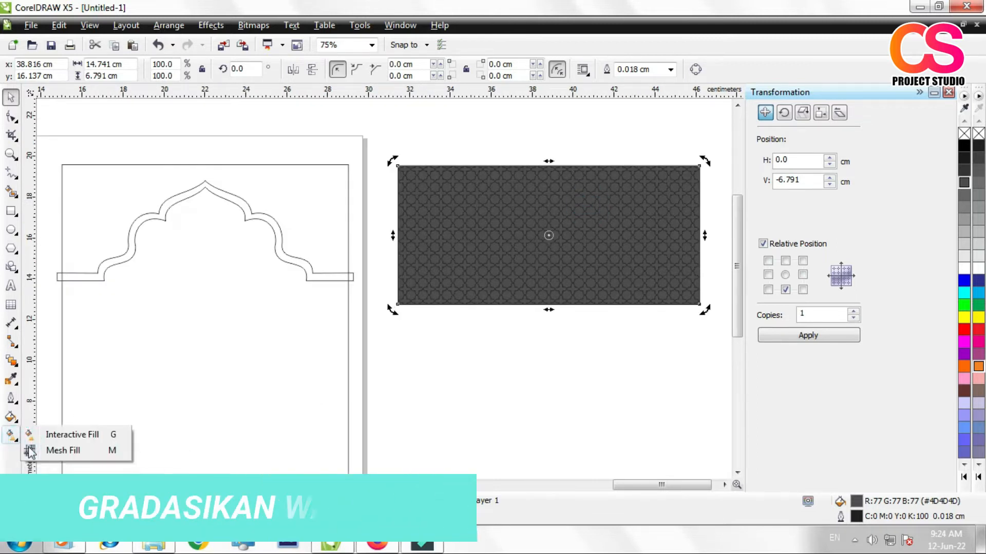
pyautogui.click(85, 437)
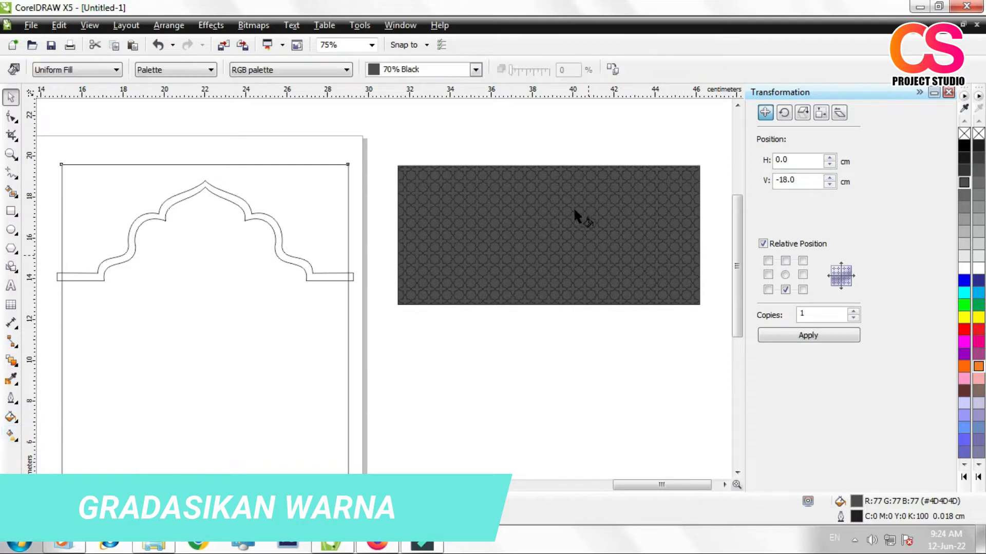
pyautogui.moveTo(550, 179); pyautogui.dragTo(551, 290)
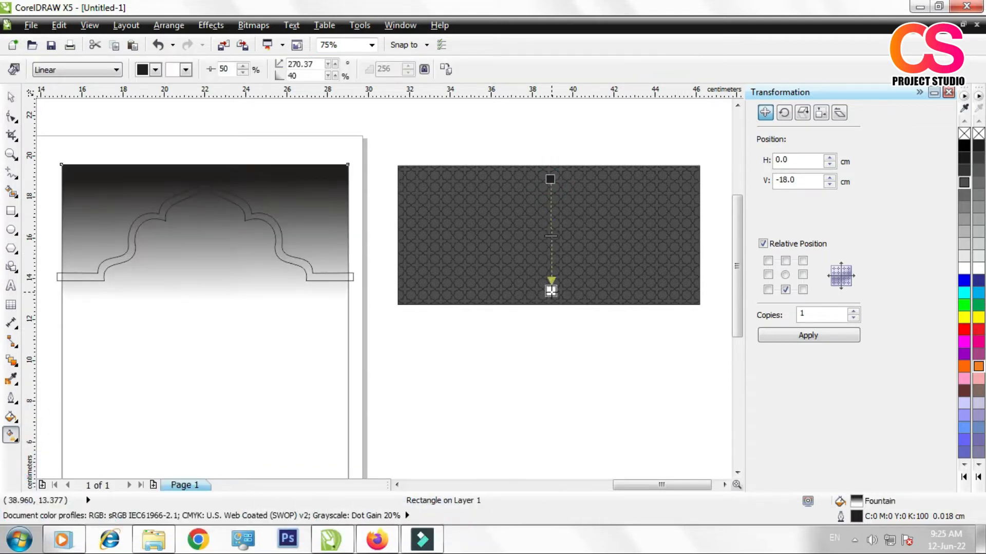
pyautogui.hotkey('ctrl', 'z')
pyautogui.click(644, 203)
pyautogui.moveTo(548, 166); pyautogui.dragTo(547, 303)
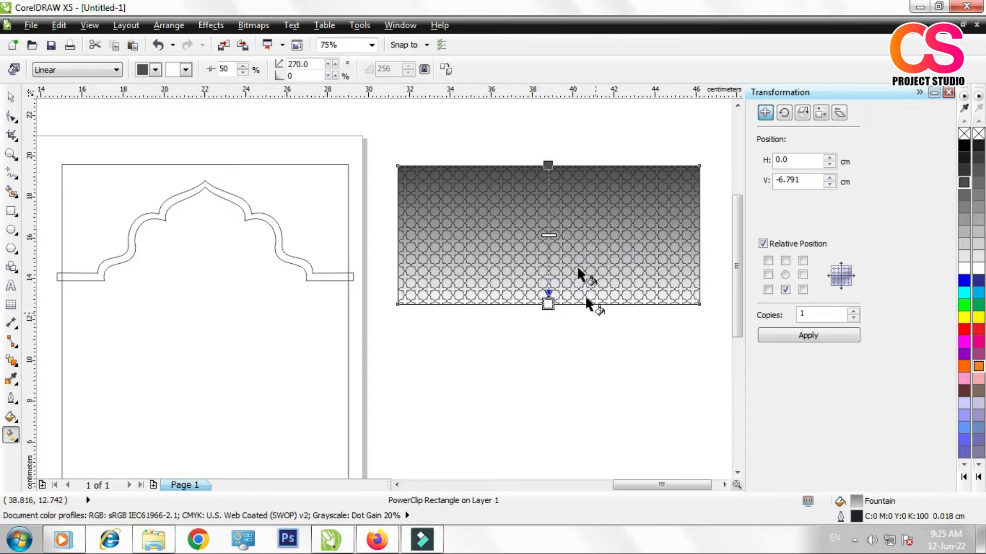
# Step: Shift the pattern rectangle's gradient midpoint to 69% and align the gradient's dark end with the upper edge at 270 degrees
pyautogui.moveTo(548, 165); pyautogui.dragTo(545, 185)
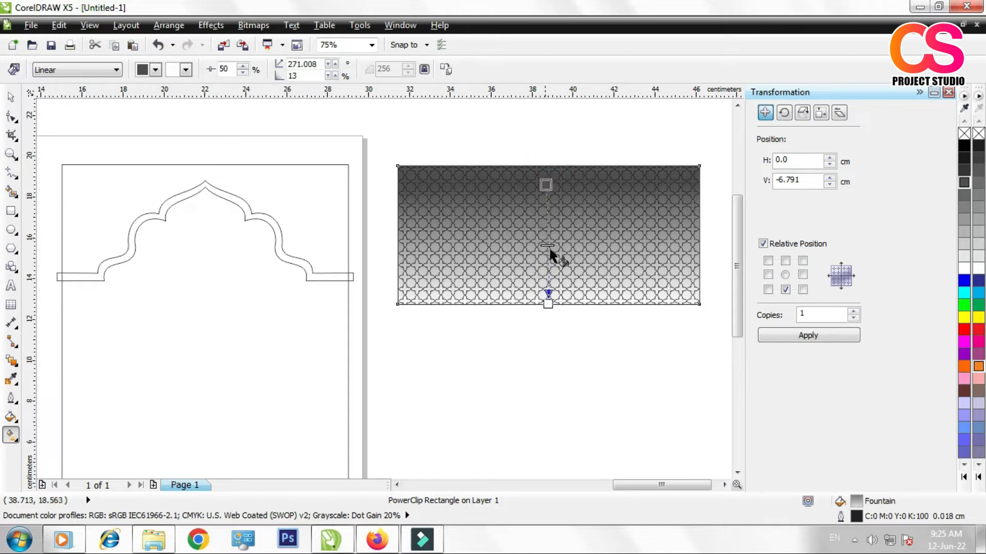
pyautogui.moveTo(549, 244); pyautogui.dragTo(549, 279)
pyautogui.moveTo(546, 181); pyautogui.dragTo(548, 165)
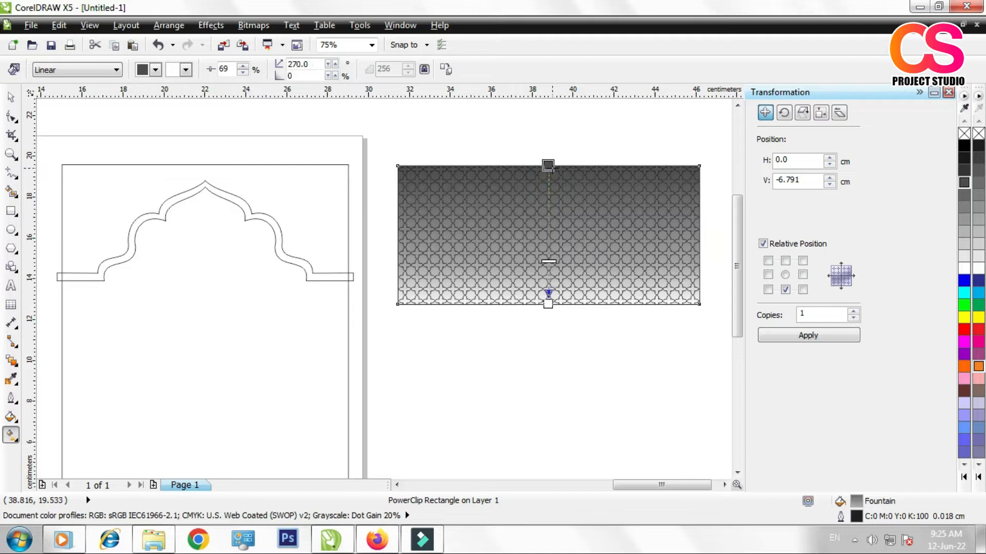
# Step: Set the light end of the pattern rectangle's linear fill to orange
pyautogui.click(966, 369)
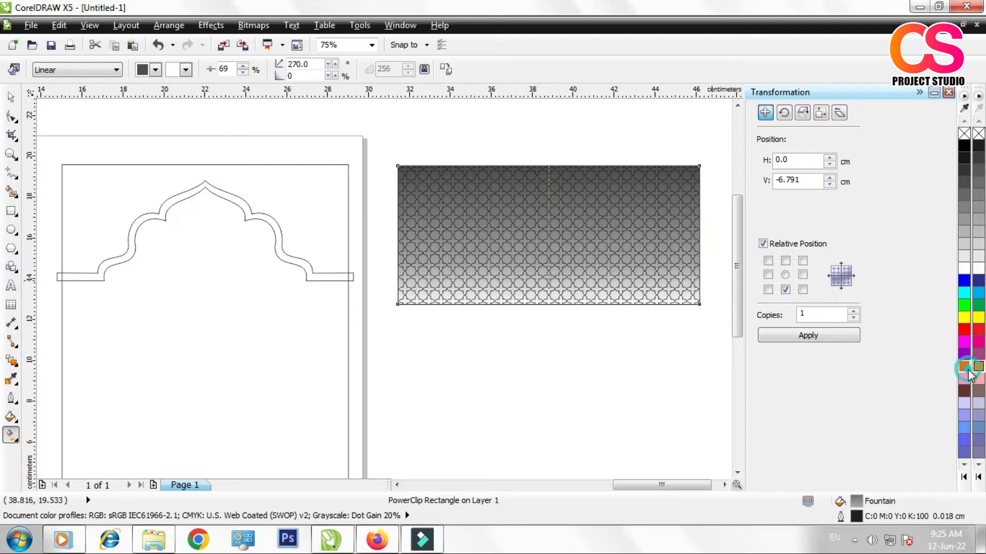
pyautogui.hotkey('ctrl', 'z')
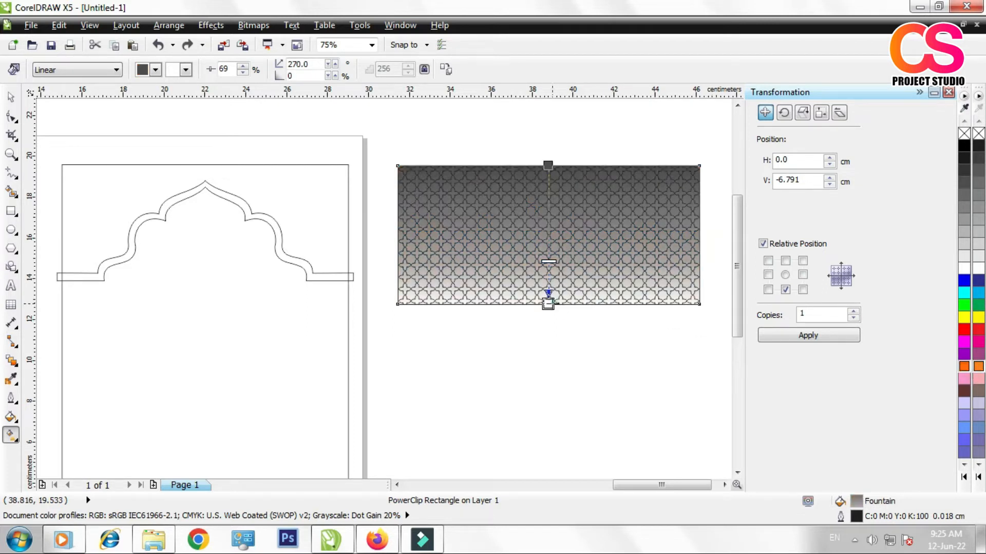
pyautogui.click(977, 370)
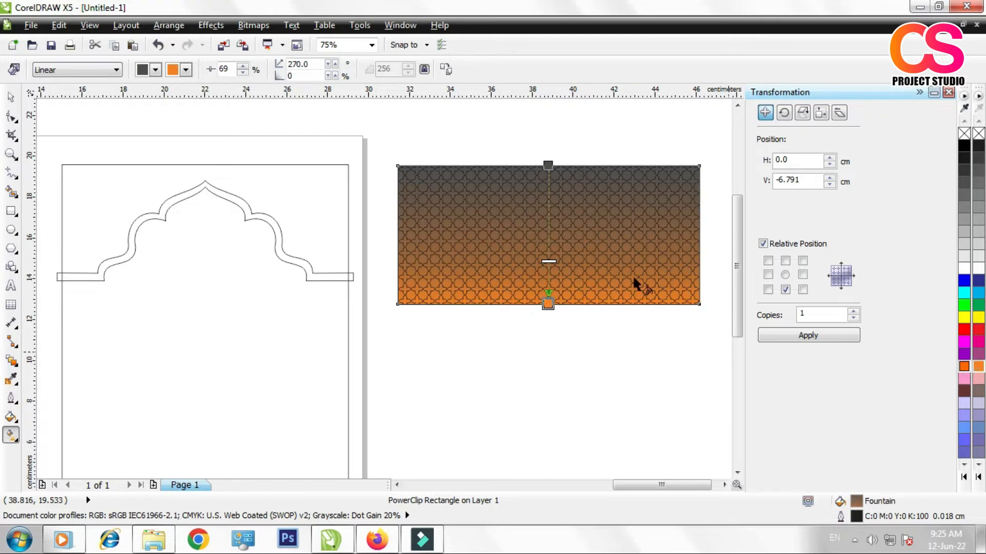
pyautogui.press('space')
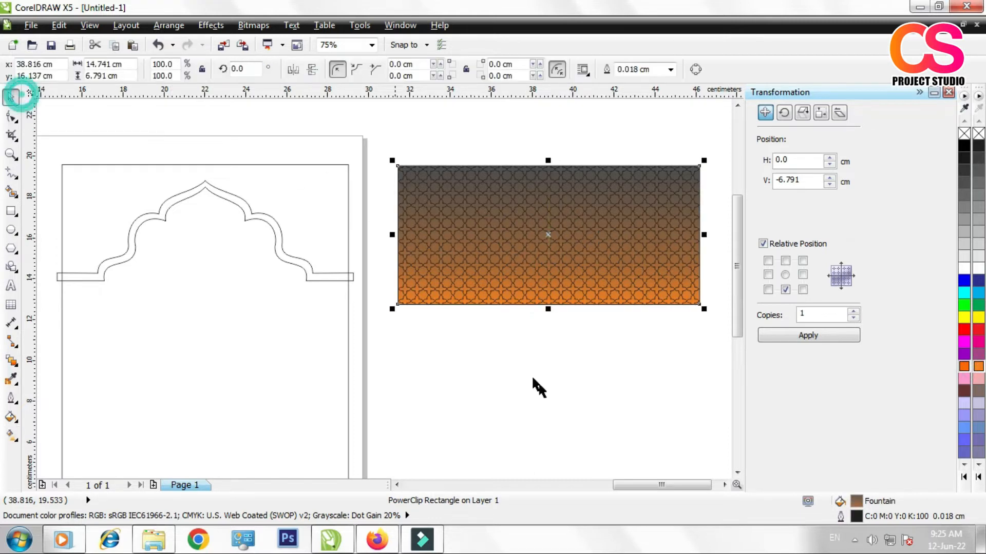
# Step: Move the gradient pattern rectangle over the upper part of the front cover panel so that it covers the scalloped arch
pyautogui.click(545, 391)
pyautogui.scroll(-1, 590, 339)
pyautogui.scroll(1, 343, 278)
pyautogui.click(812, 343)
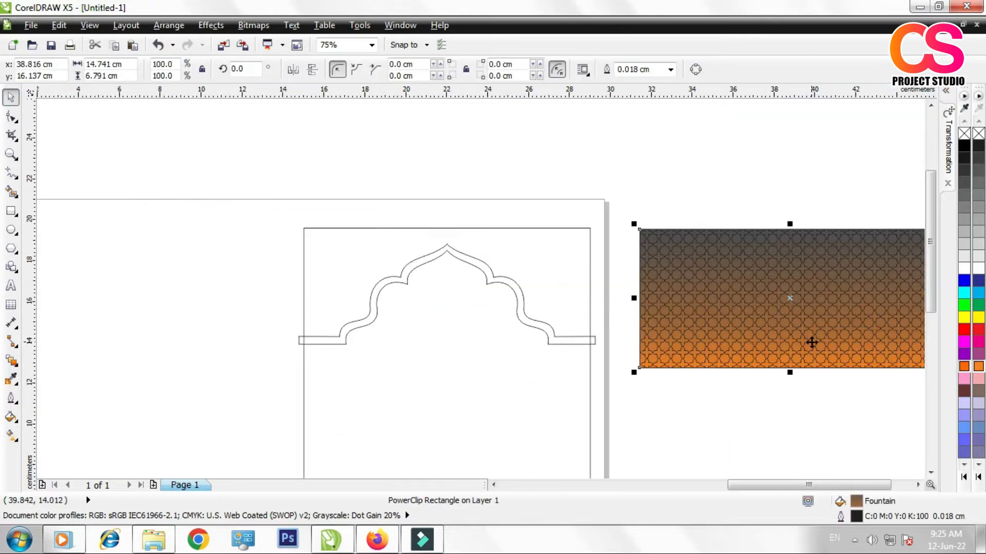
pyautogui.moveTo(686, 300); pyautogui.dragTo(427, 305)
pyautogui.click(712, 334)
pyautogui.click(509, 318)
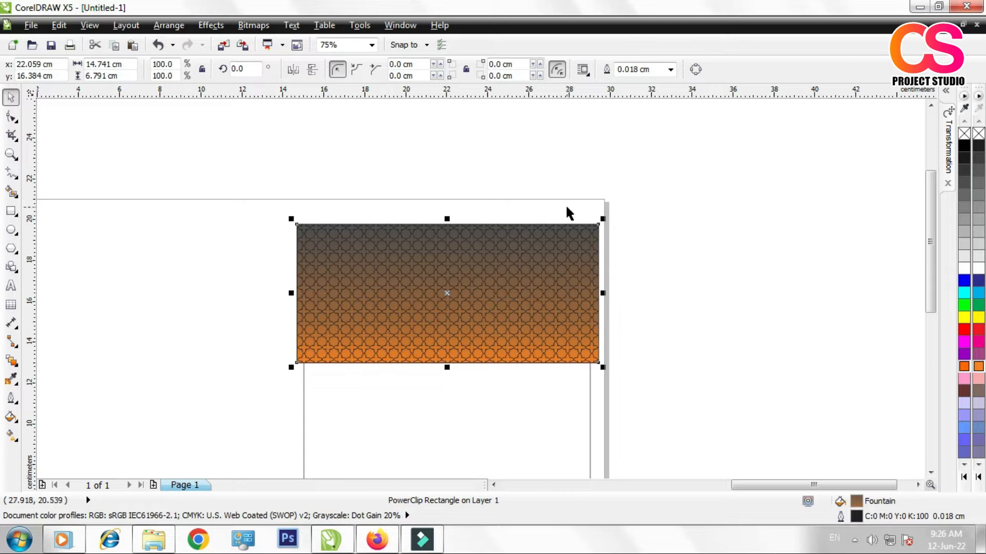
pyautogui.click(211, 25)
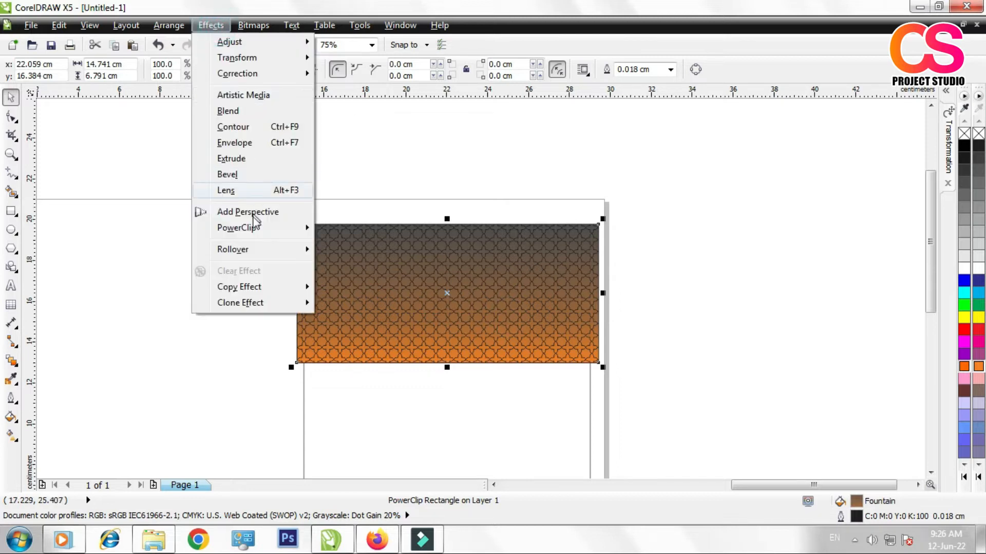
pyautogui.moveTo(253, 226)
pyautogui.click(370, 176)
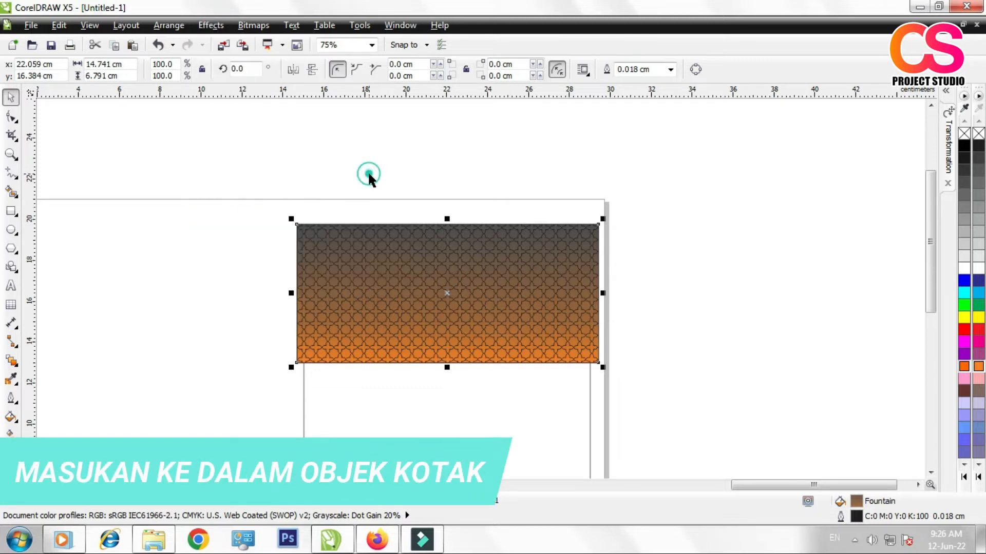
# Step: Disable the option Auto-center new PowerClip contents in the Edit settings
pyautogui.click(354, 25)
pyautogui.click(362, 41)
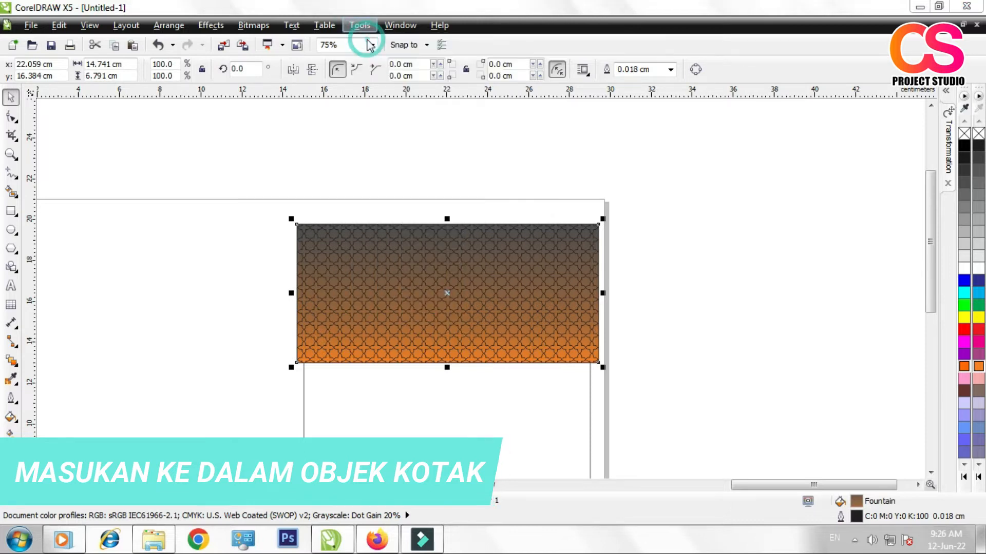
pyautogui.click(398, 251)
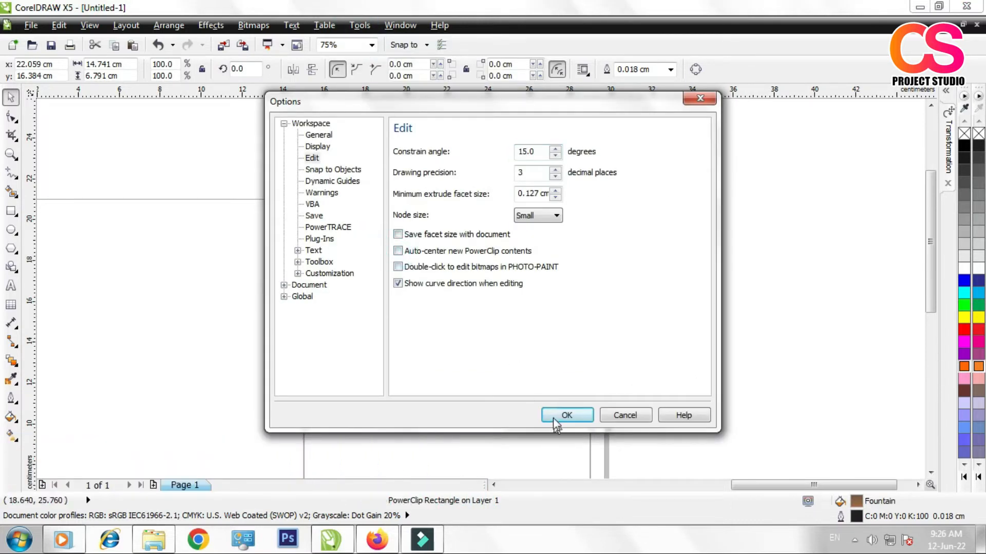
pyautogui.click(554, 416)
# Step: PowerClip the gradient pattern rectangle inside the 14 by 18 cm front cover panel
pyautogui.click(211, 25)
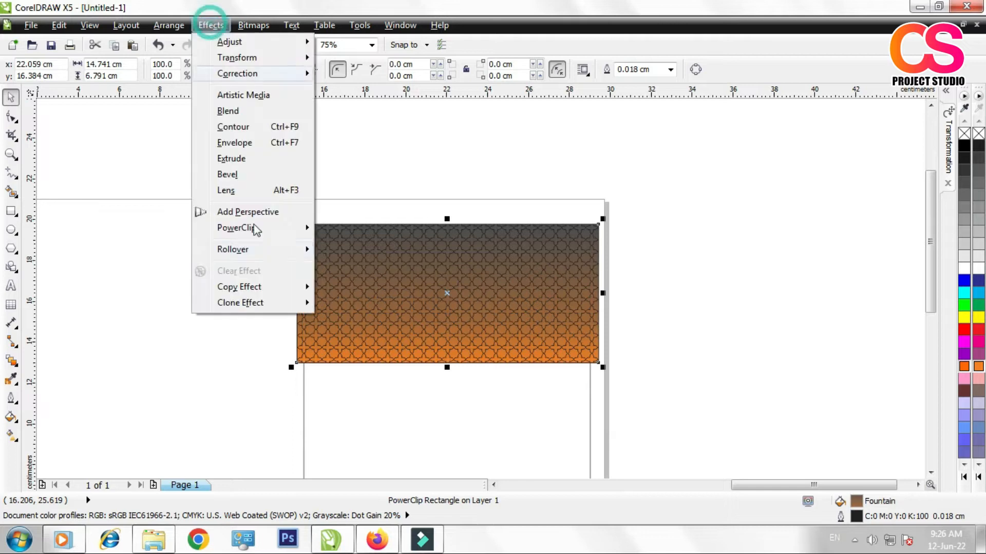
pyautogui.moveTo(268, 224)
pyautogui.click(336, 226)
pyautogui.click(350, 413)
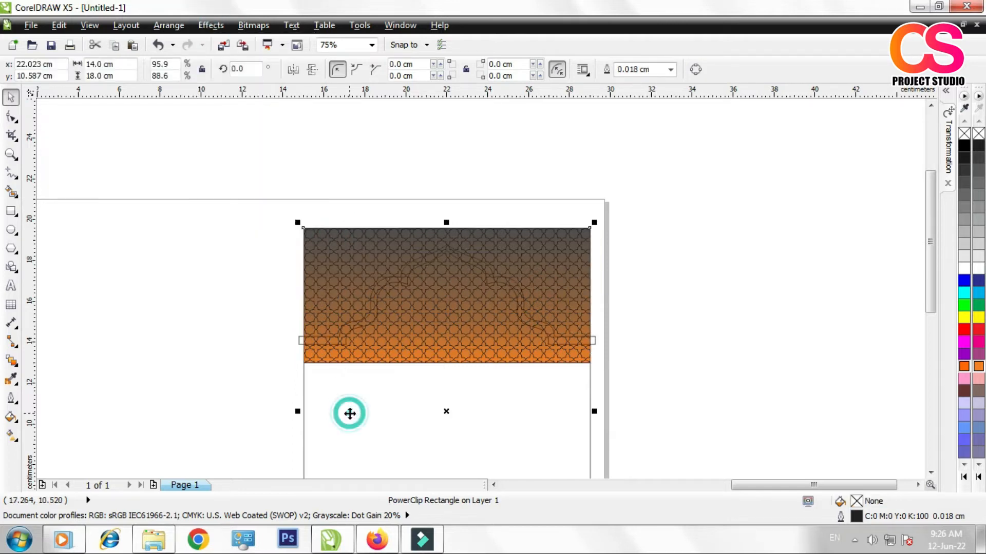
pyautogui.click(707, 301)
# Step: Fill the scalloped arch band with orange (#FF6600)
pyautogui.scroll(4, 424, 275)
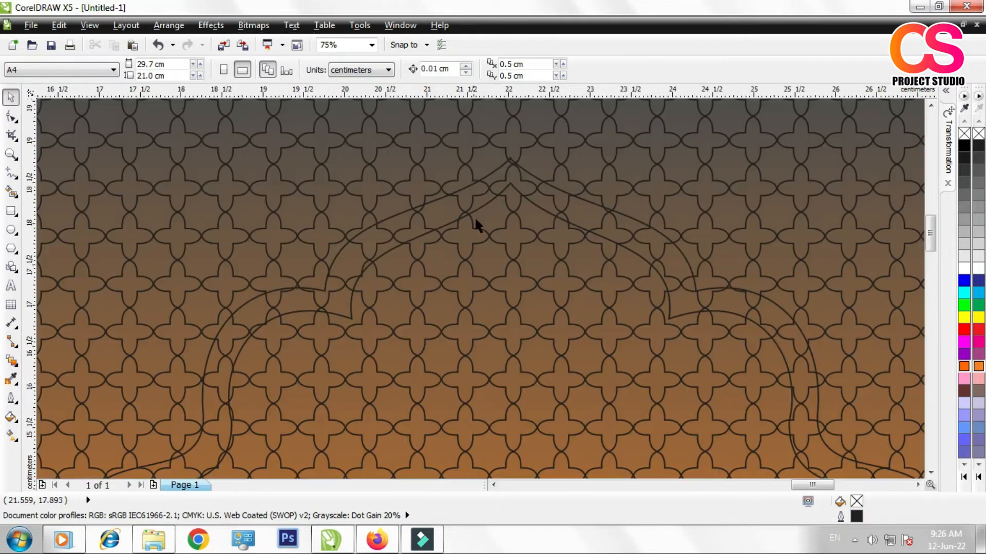
pyautogui.scroll(-2, 481, 183)
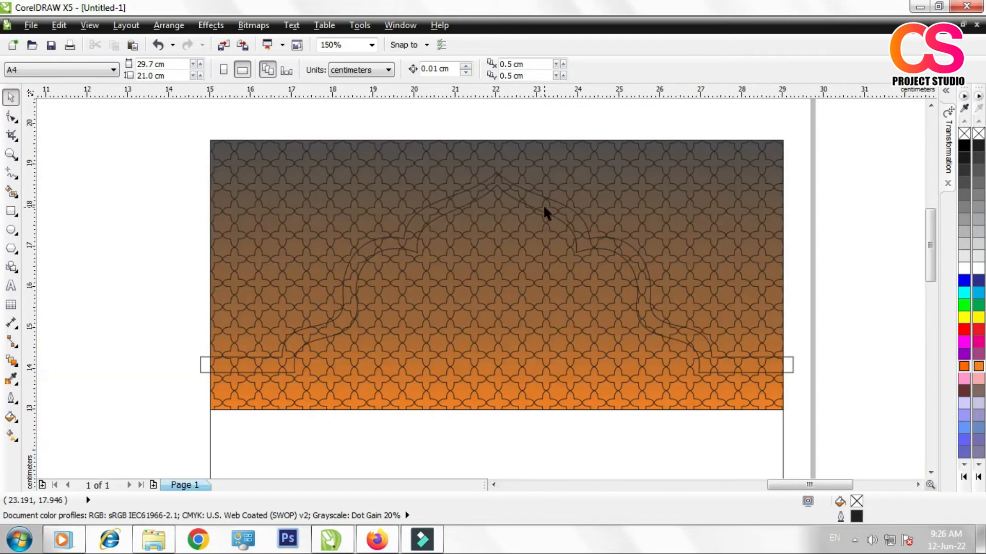
pyautogui.click(540, 205)
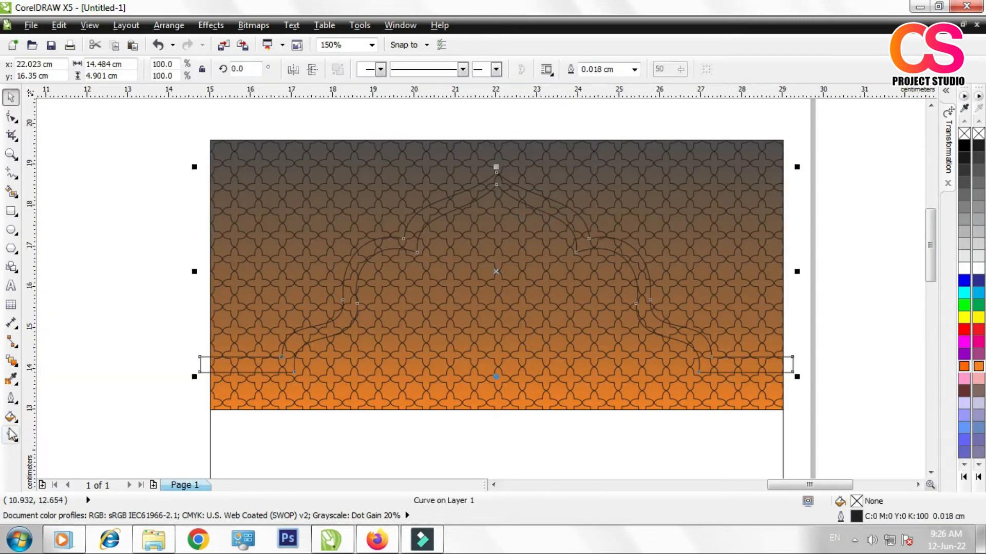
pyautogui.click(964, 366)
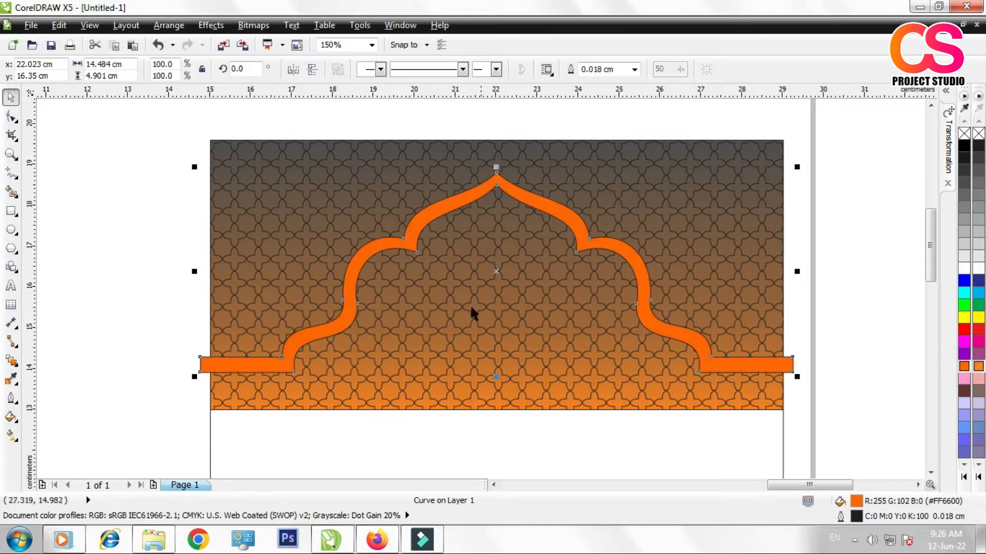
# Step: Apply a diagonal linear fill to the arch band, from orange at its upper right shoulder to dark brown at its lower left end
pyautogui.click(12, 438)
pyautogui.moveTo(491, 255); pyautogui.dragTo(281, 357)
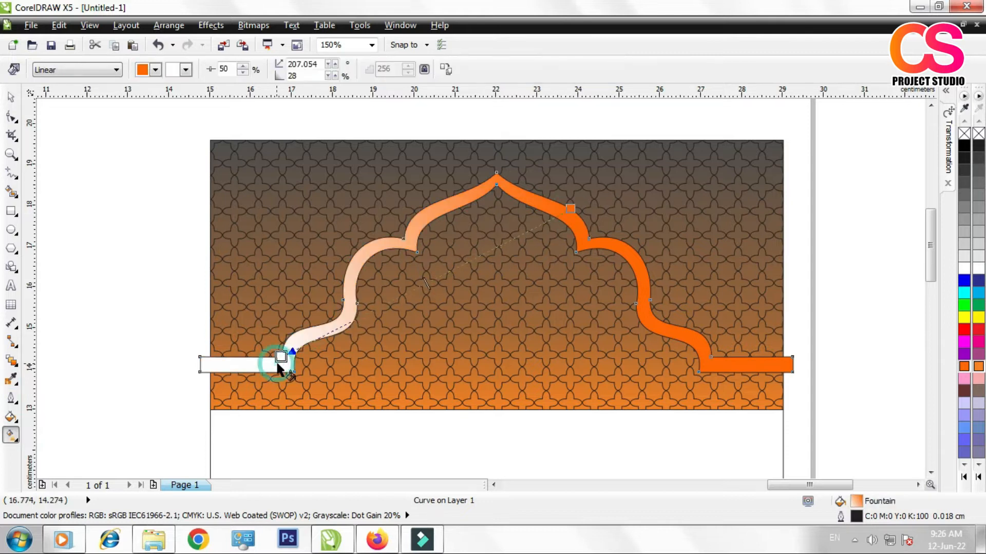
pyautogui.click(964, 148)
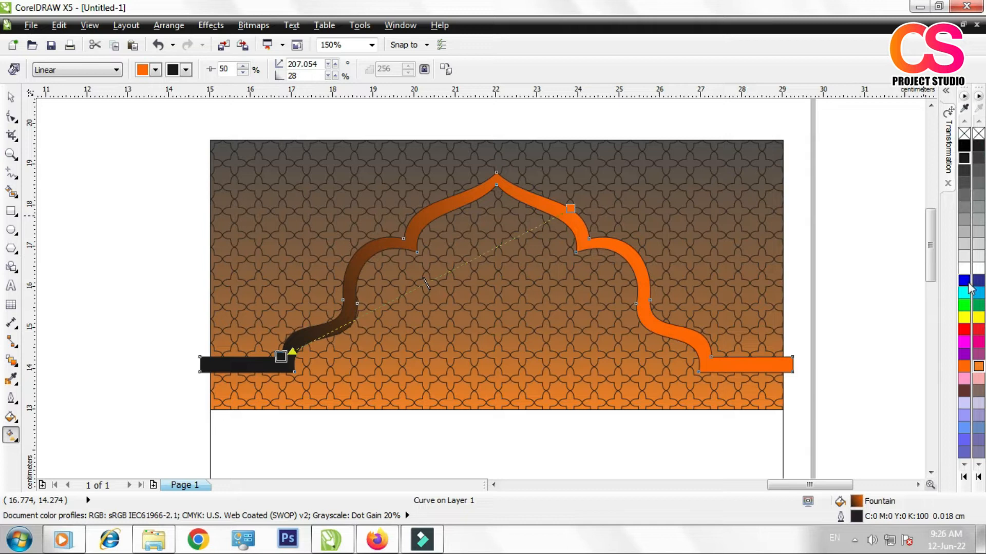
pyautogui.click(964, 368)
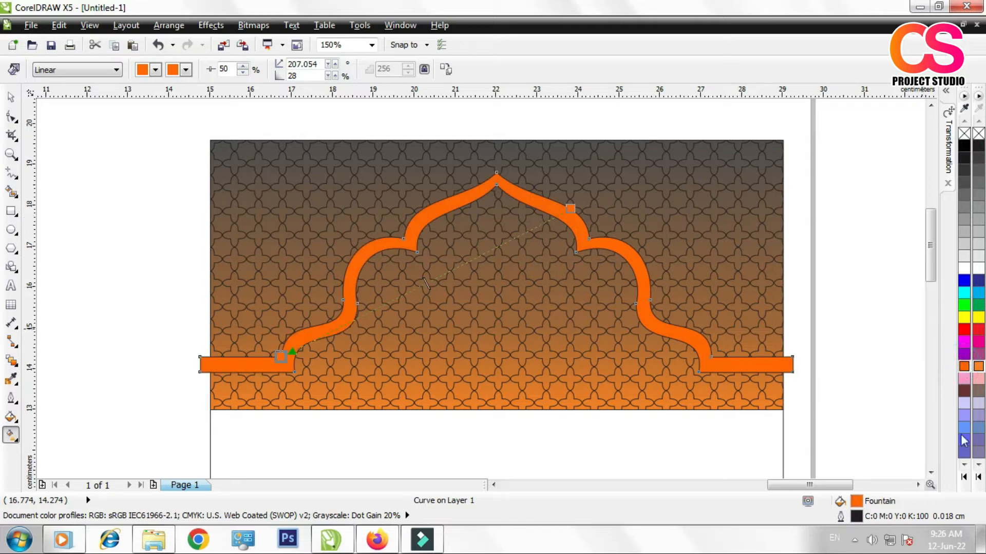
pyautogui.click(964, 392)
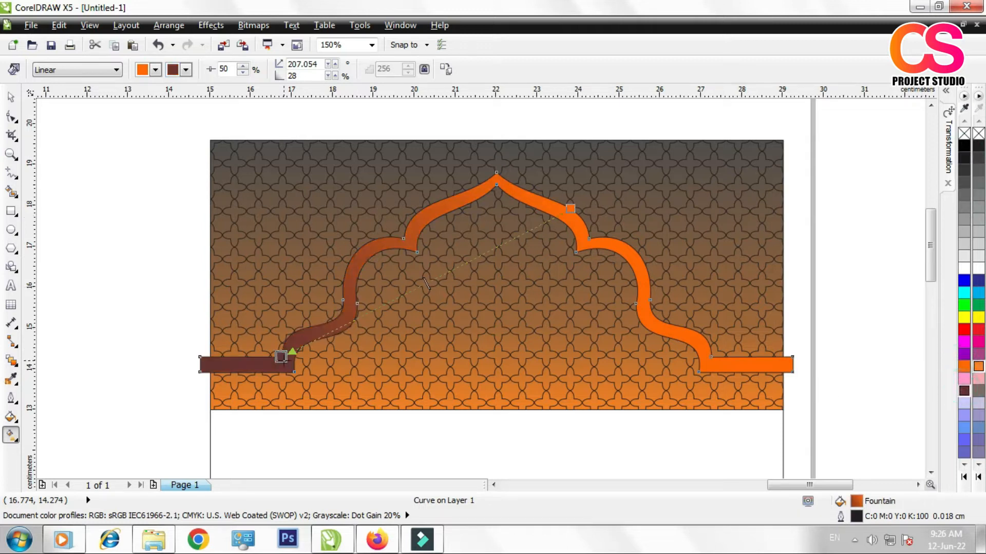
# Step: Redirect the arch band's linear fill to run almost vertically, from orange above the apex to dark brown near the base
pyautogui.moveTo(281, 357); pyautogui.dragTo(450, 372)
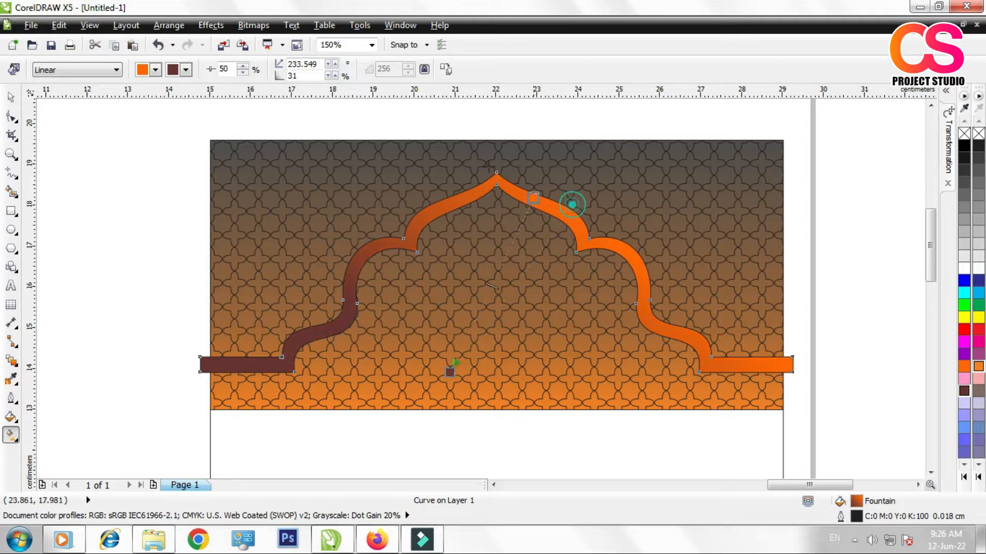
pyautogui.moveTo(533, 197); pyautogui.dragTo(467, 133)
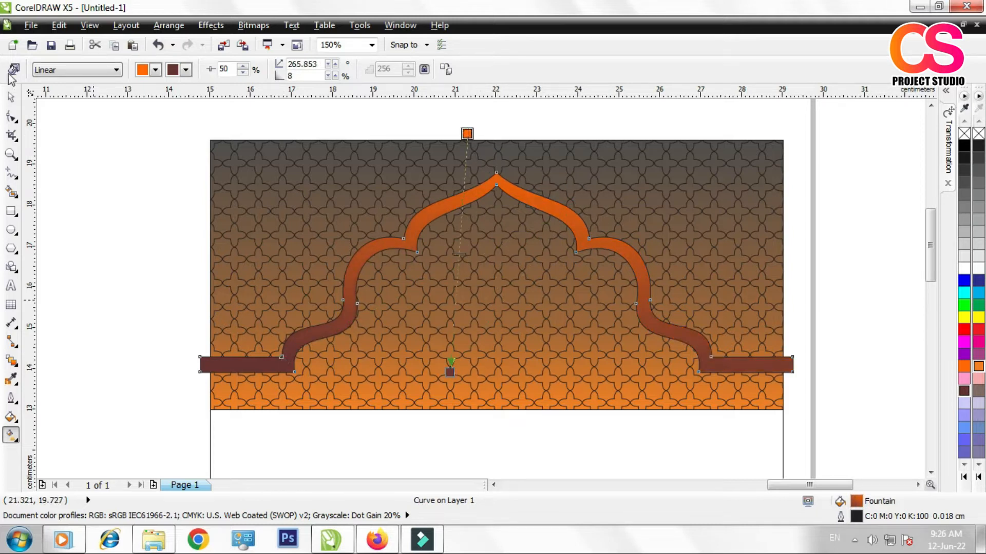
pyautogui.click(11, 98)
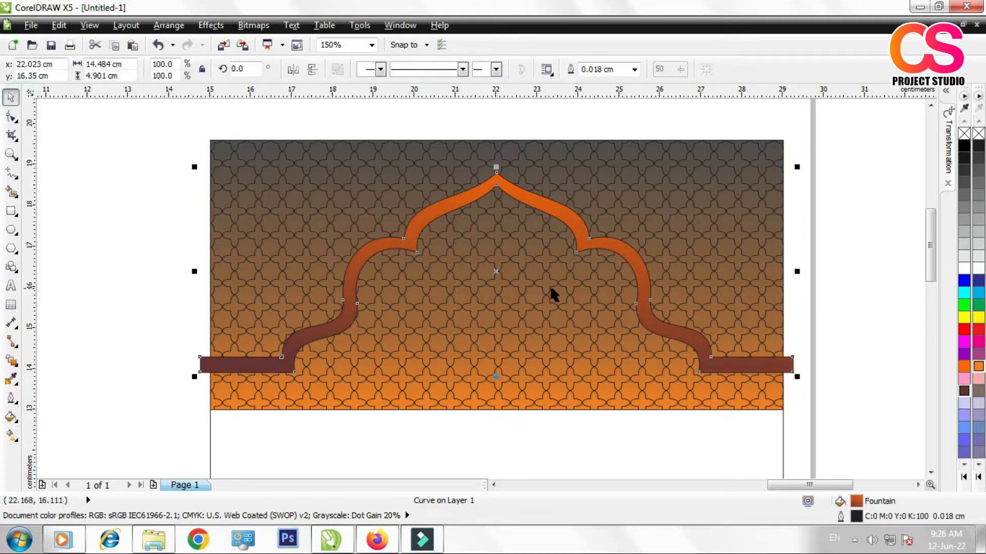
# Step: PowerClip the gradient-filled arch band inside the 14 by 18 cm front cover panel
pyautogui.click(732, 198)
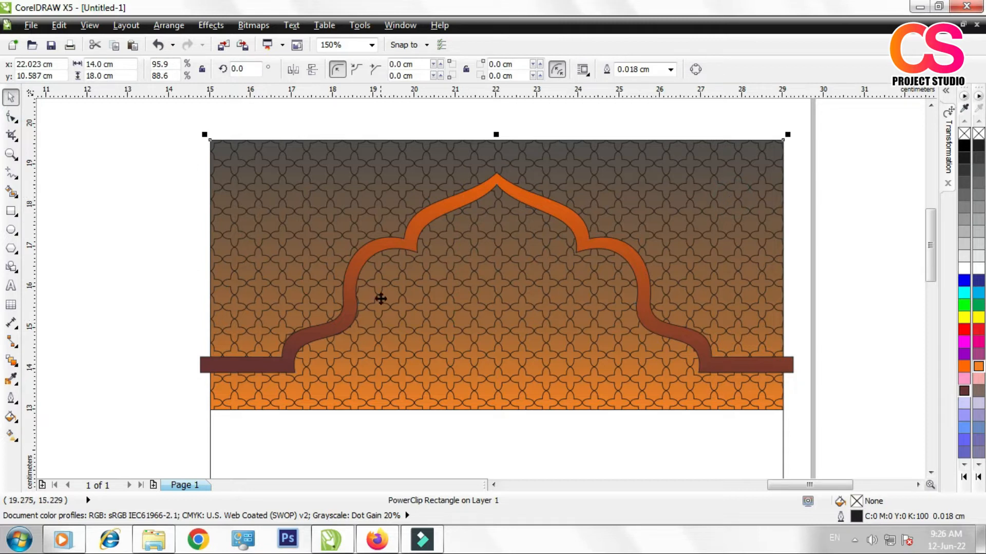
pyautogui.click(494, 184)
pyautogui.click(211, 25)
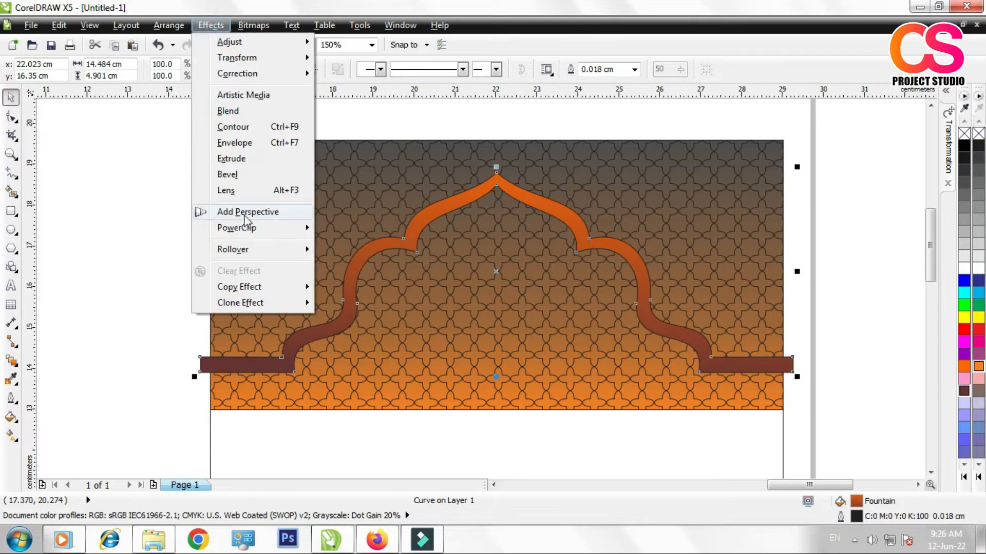
pyautogui.moveTo(245, 227)
pyautogui.click(330, 227)
pyautogui.click(269, 446)
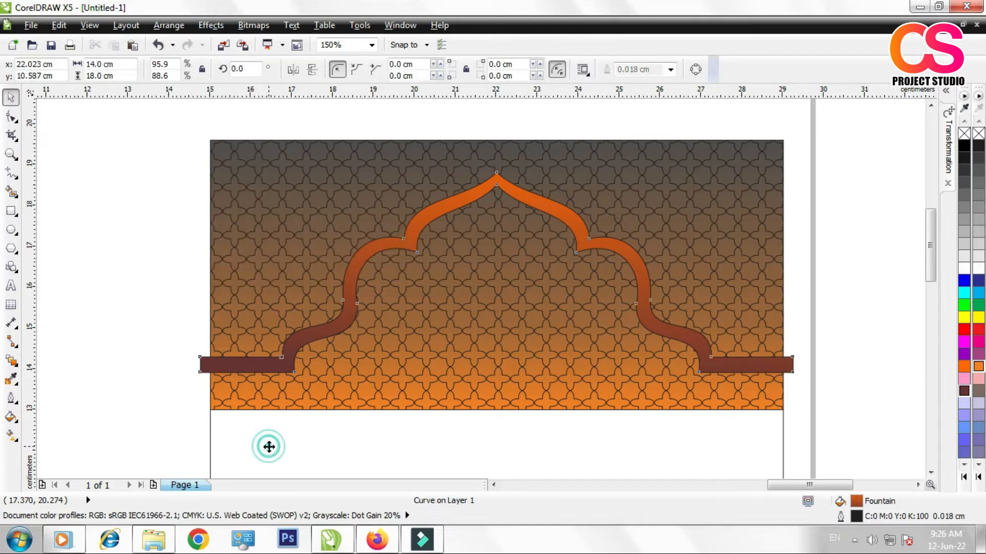
# Step: Open the front cover panel's PowerClip contents for editing
pyautogui.rightClick(375, 451)
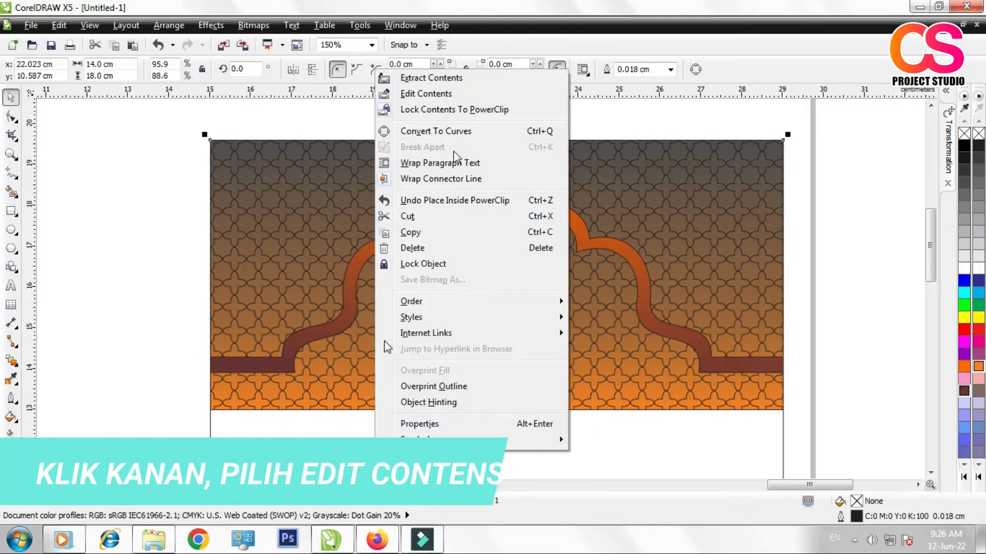
pyautogui.rightClick(310, 427)
pyautogui.rightClick(310, 427)
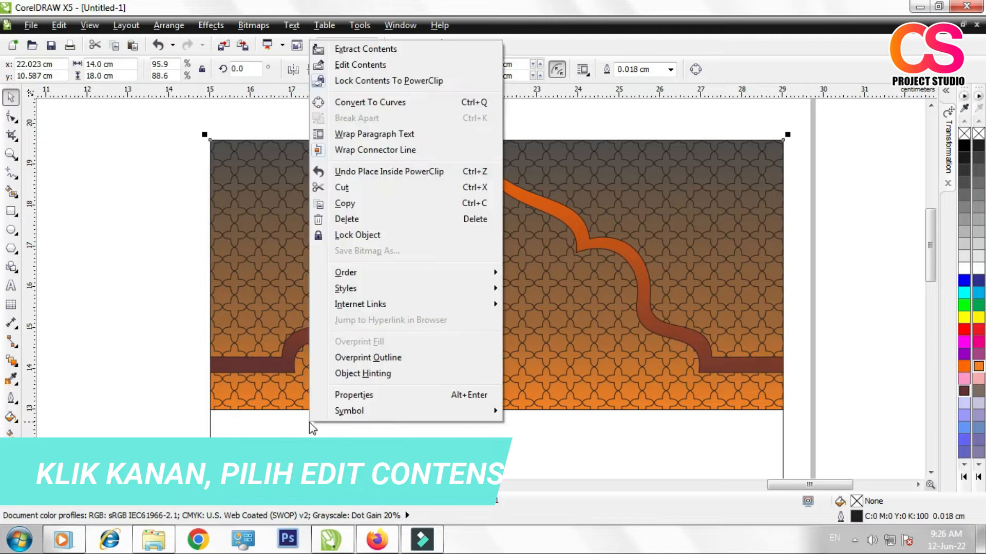
pyautogui.click(358, 65)
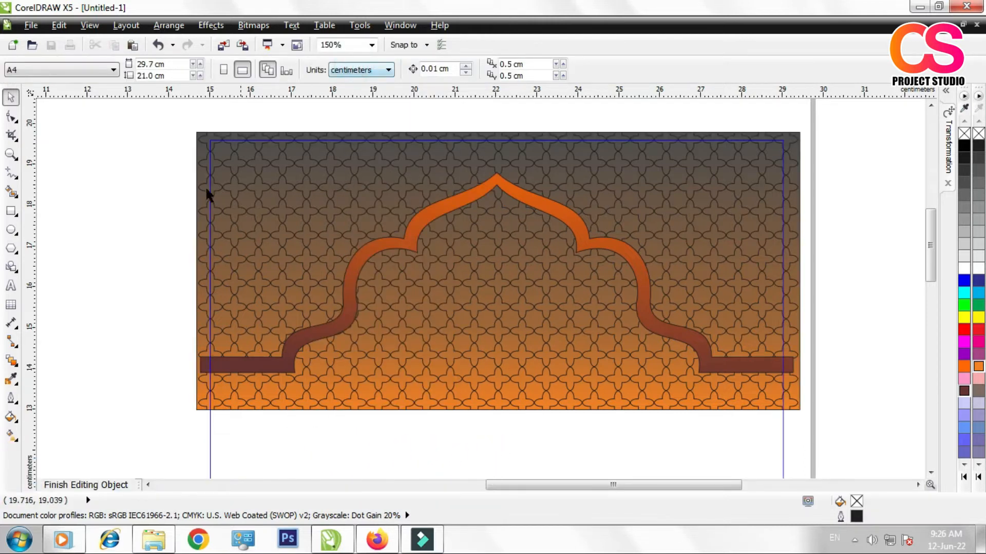
# Step: Convert the gradient pattern rectangle to curves and raise its two lower corners onto the straight ends of the arch band
pyautogui.click(198, 170)
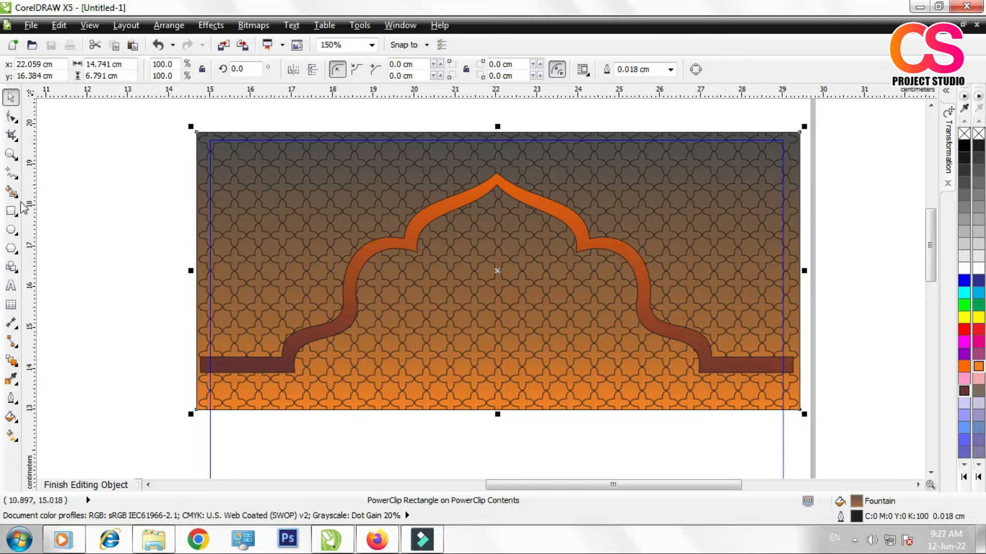
pyautogui.click(12, 118)
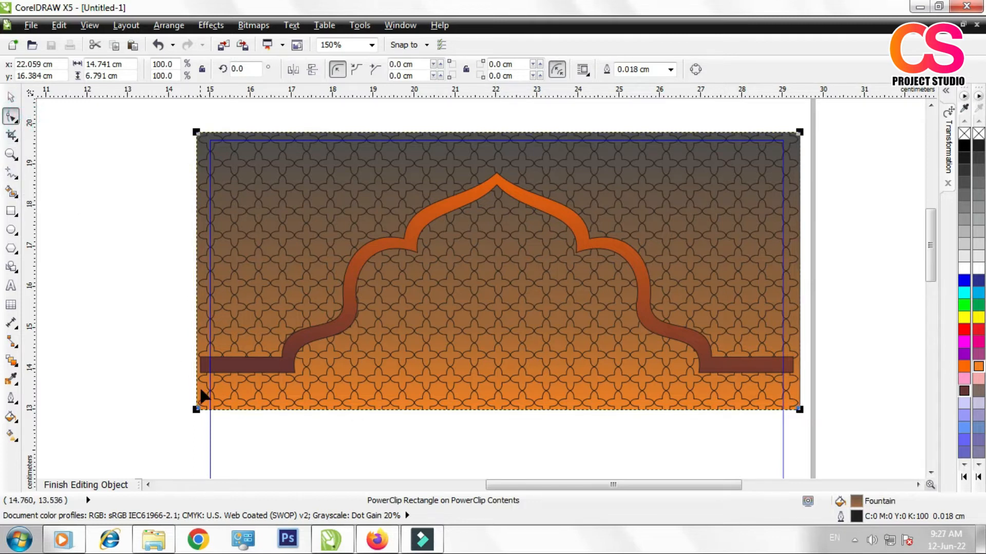
pyautogui.click(696, 69)
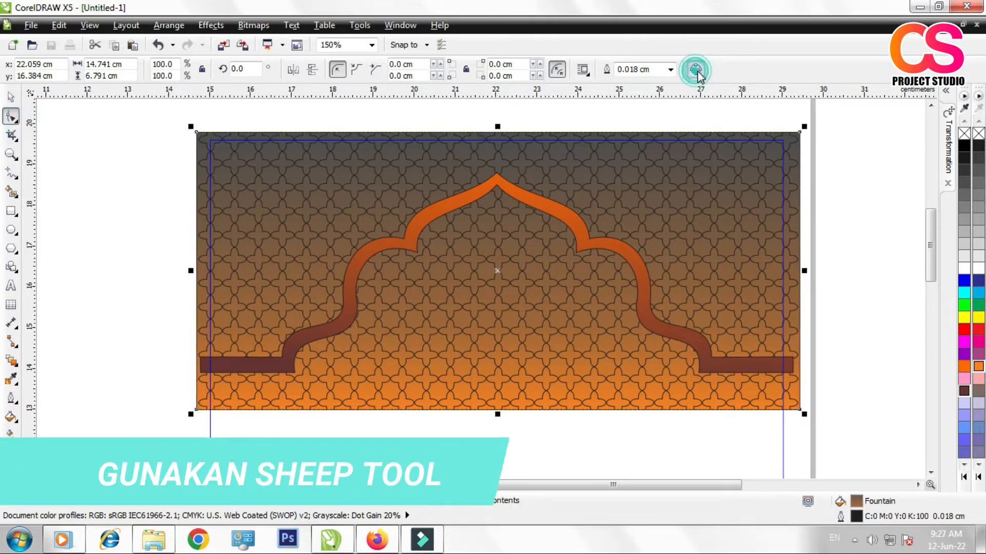
pyautogui.moveTo(580, 426); pyautogui.dragTo(836, 452)
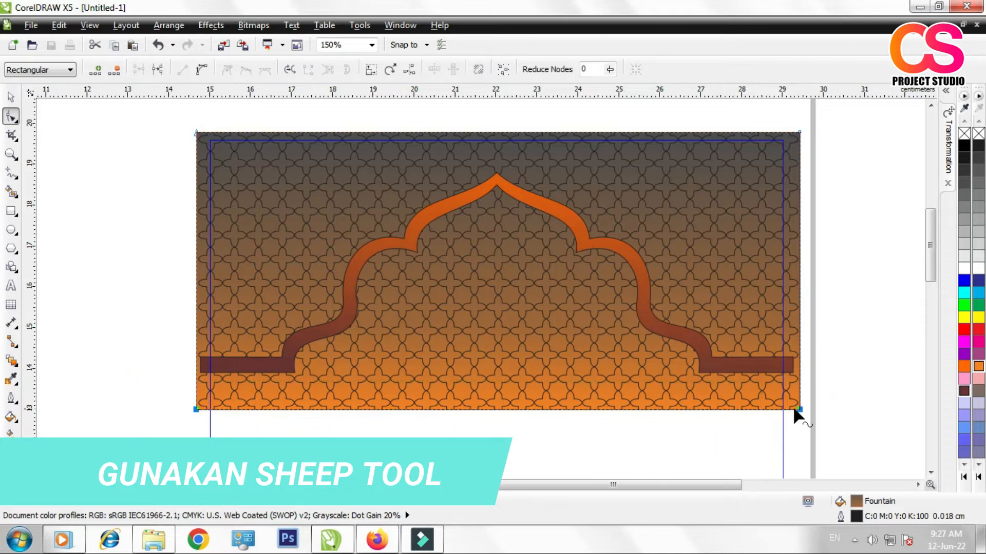
pyautogui.moveTo(798, 409); pyautogui.dragTo(794, 371)
pyautogui.moveTo(197, 409); pyautogui.dragTo(198, 365)
# Step: Add nodes on the pattern's lower edge where the arch begins on each side, and pull a middle node up to the arch apex
pyautogui.doubleClick(286, 367)
pyautogui.doubleClick(709, 367)
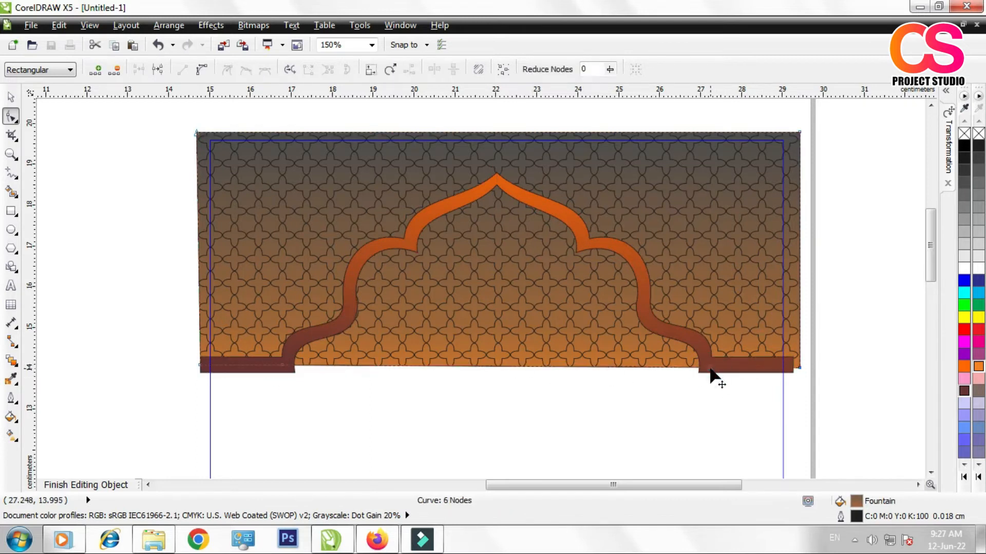
pyautogui.doubleClick(510, 366)
pyautogui.moveTo(510, 366); pyautogui.dragTo(496, 184)
# Step: Add nodes on the pattern's left slanted edge and curve its lowest segment to follow the arch band's lower left bend
pyautogui.doubleClick(326, 328)
pyautogui.moveTo(326, 328); pyautogui.dragTo(340, 328)
pyautogui.doubleClick(374, 292)
pyautogui.moveTo(374, 293); pyautogui.dragTo(341, 321)
pyautogui.rightClick(308, 347)
pyautogui.click(346, 172)
pyautogui.moveTo(303, 351); pyautogui.dragTo(293, 336)
# Step: Add a node at the arch band's left inner cusp and curve the pattern edge below it along the left lobe
pyautogui.doubleClick(394, 274)
pyautogui.moveTo(394, 275); pyautogui.dragTo(412, 243)
pyautogui.rightClick(387, 271)
pyautogui.click(432, 131)
pyautogui.moveTo(375, 276); pyautogui.dragTo(364, 253)
pyautogui.scroll(2, 361, 269)
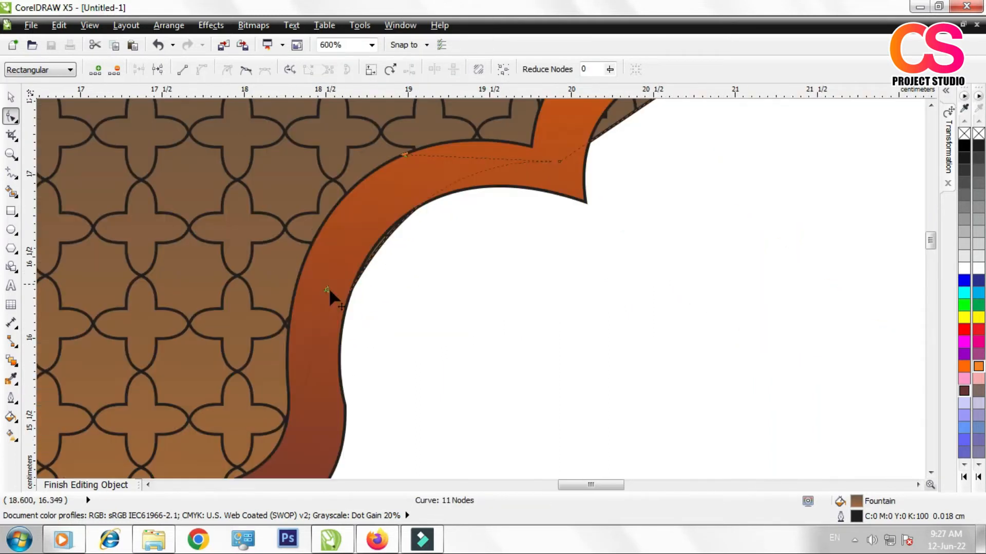
pyautogui.moveTo(329, 288); pyautogui.dragTo(303, 250)
# Step: Curve the pattern edge between the left cusp and the apex beneath the arch band, and nudge the apex node up into the band
pyautogui.scroll(-2, 303, 250)
pyautogui.scroll(1, 451, 150)
pyautogui.click(455, 195)
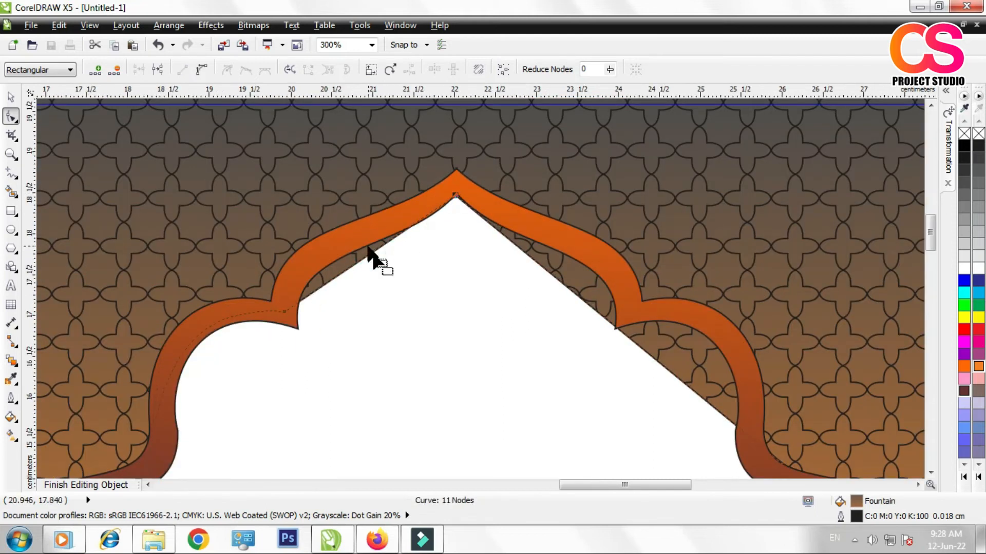
pyautogui.rightClick(306, 292)
pyautogui.click(352, 132)
pyautogui.moveTo(340, 273); pyautogui.dragTo(303, 229)
pyautogui.moveTo(454, 195); pyautogui.dragTo(456, 184)
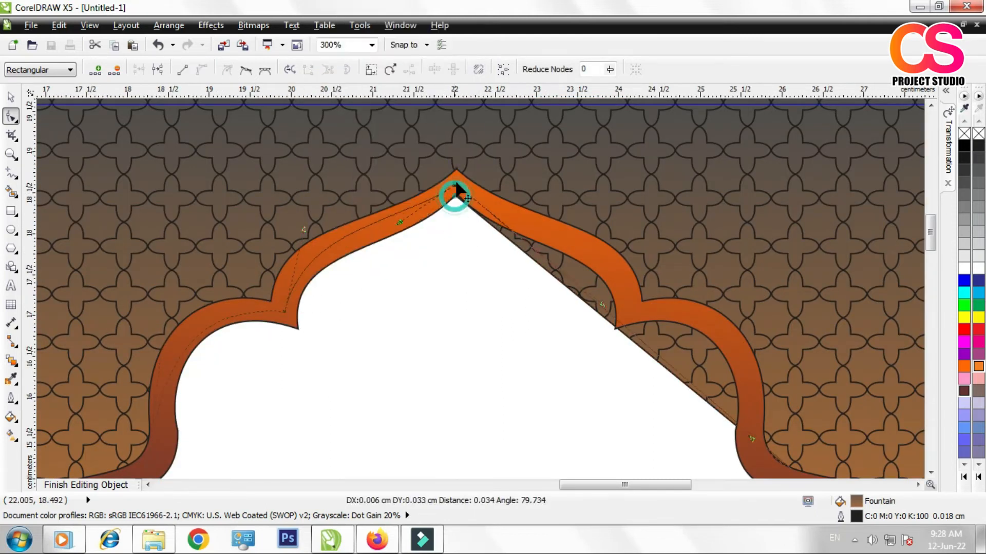
# Step: Place a node of the pattern edge on the arch band's right inner cusp
pyautogui.scroll(-2, 436, 264)
pyautogui.scroll(1, 461, 263)
pyautogui.scroll(2, 450, 266)
pyautogui.click(424, 267)
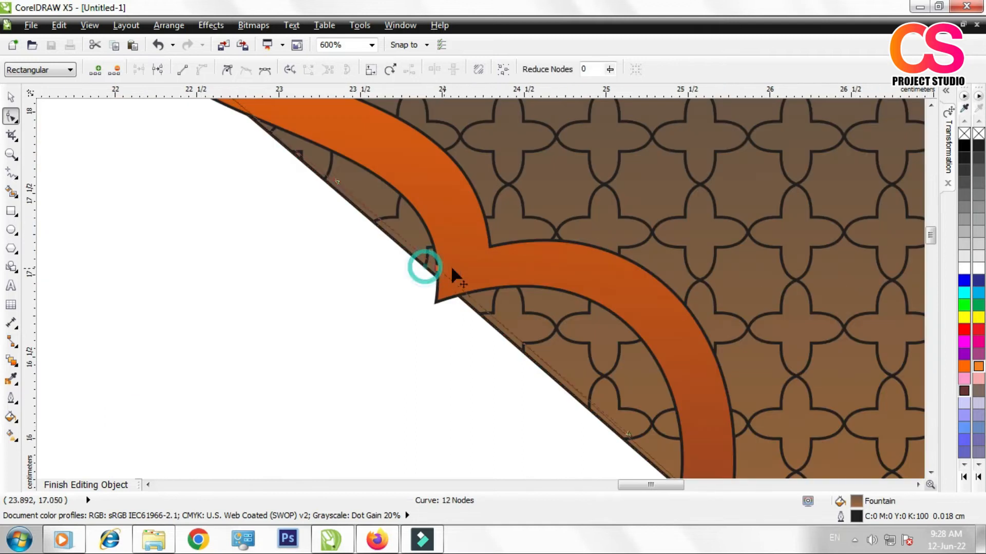
pyautogui.moveTo(451, 267); pyautogui.dragTo(463, 267)
# Step: Convert the pattern edge between the apex and the right cusp to a curve and bend it beneath the arch band
pyautogui.rightClick(350, 176)
pyautogui.click(329, 273)
pyautogui.scroll(-1, 336, 272)
pyautogui.rightClick(368, 265)
pyautogui.click(291, 264)
pyautogui.click(438, 319)
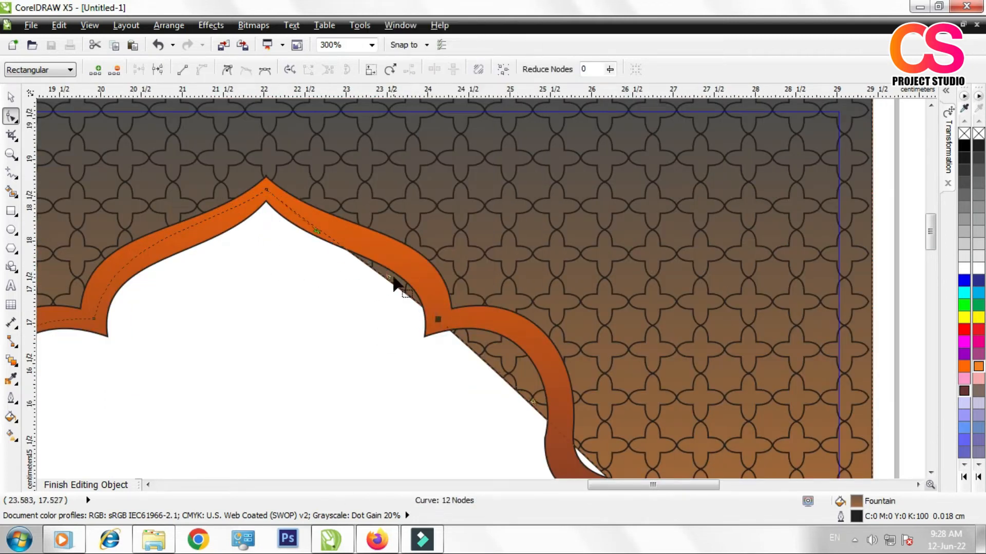
pyautogui.moveTo(389, 278); pyautogui.dragTo(415, 253)
pyautogui.click(182, 69)
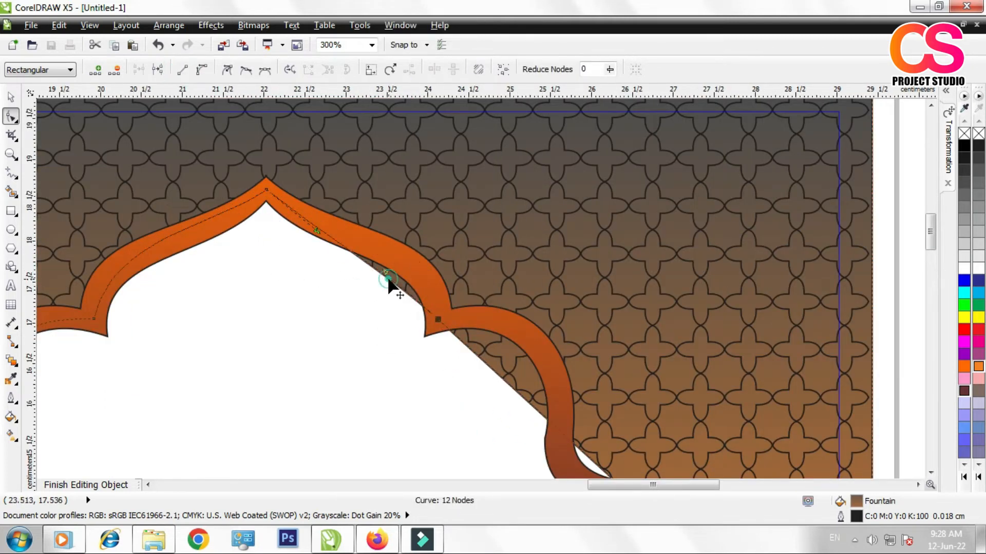
pyautogui.rightClick(388, 278)
pyautogui.click(422, 117)
pyautogui.rightClick(399, 289)
pyautogui.click(446, 131)
pyautogui.moveTo(381, 276); pyautogui.dragTo(428, 255)
# Step: Add a node near the arch band's lower right bend and curve the pattern edge along the right lobe beneath the band
pyautogui.scroll(-1, 434, 245)
pyautogui.scroll(1, 507, 347)
pyautogui.doubleClick(507, 348)
pyautogui.moveTo(507, 348); pyautogui.dragTo(496, 364)
pyautogui.rightClick(430, 289)
pyautogui.click(470, 132)
pyautogui.moveTo(429, 289); pyautogui.dragTo(466, 248)
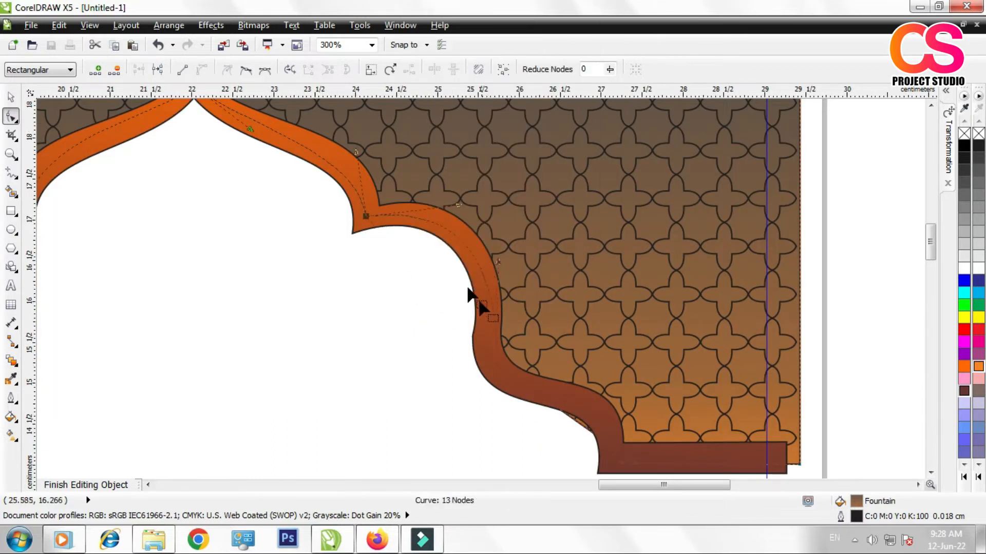
pyautogui.scroll(-1, 479, 301)
pyautogui.scroll(2, 547, 378)
pyautogui.click(486, 322)
pyautogui.moveTo(486, 321); pyautogui.dragTo(497, 308)
# Step: Remove the outline from the arch band
pyautogui.scroll(-2, 501, 376)
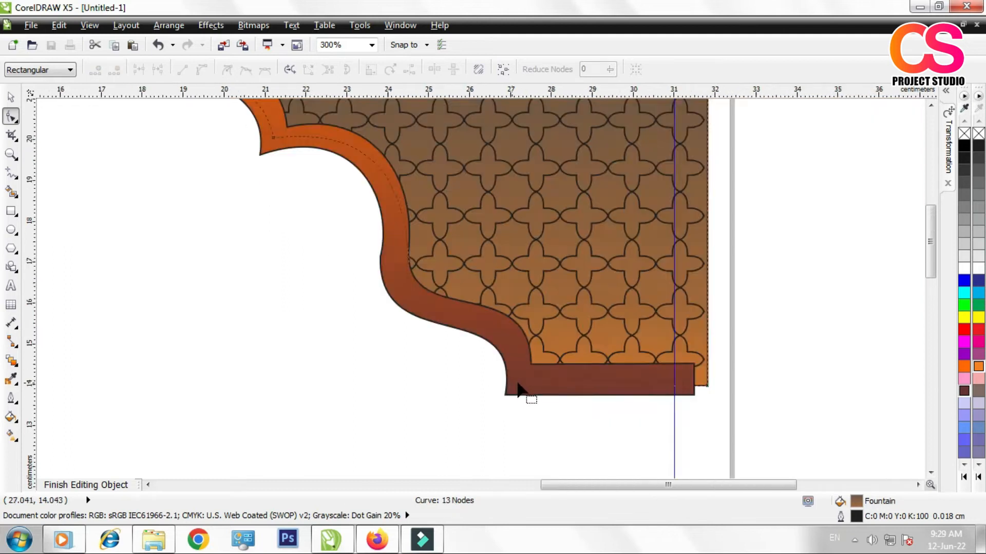
pyautogui.scroll(-3, 519, 390)
pyautogui.press('space')
pyautogui.scroll(3, 359, 308)
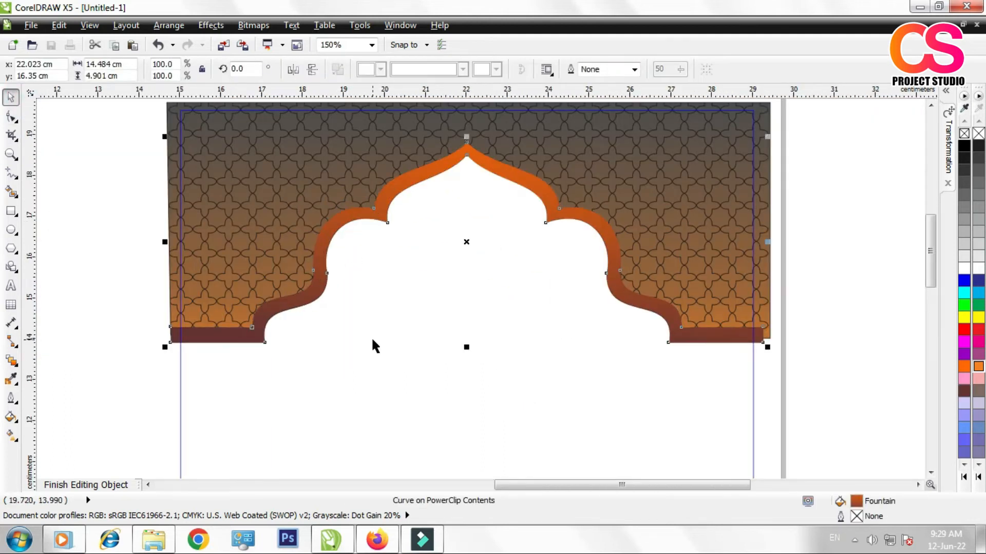
pyautogui.press('Escape')
# Step: Group the cut-out pattern background with the arch band
pyautogui.click(716, 131)
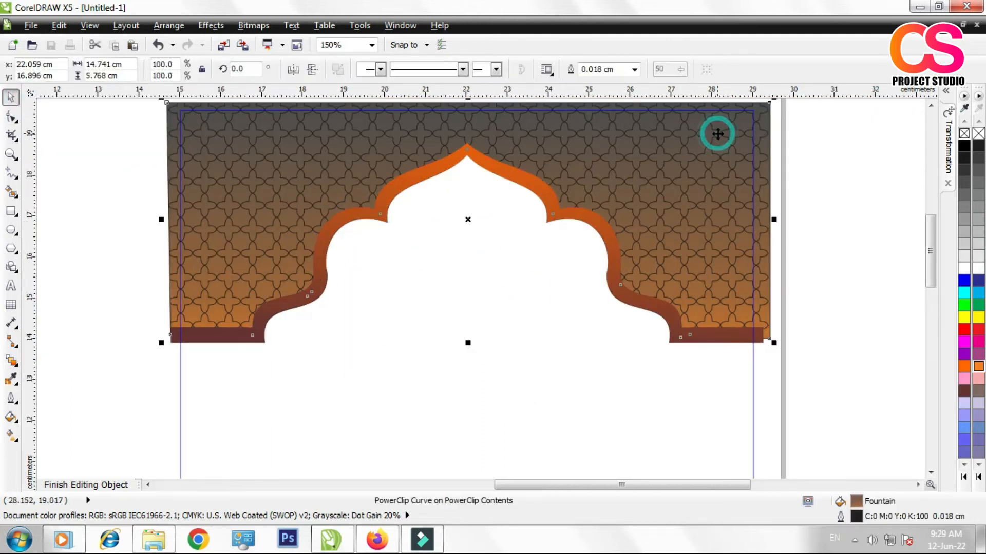
pyautogui.scroll(-1, 697, 195)
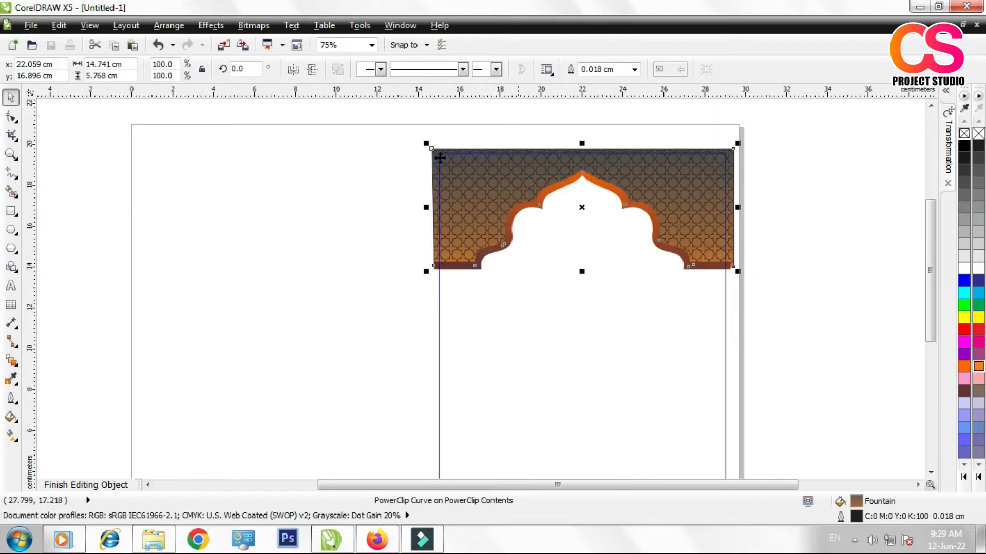
pyautogui.scroll(-1, 495, 201)
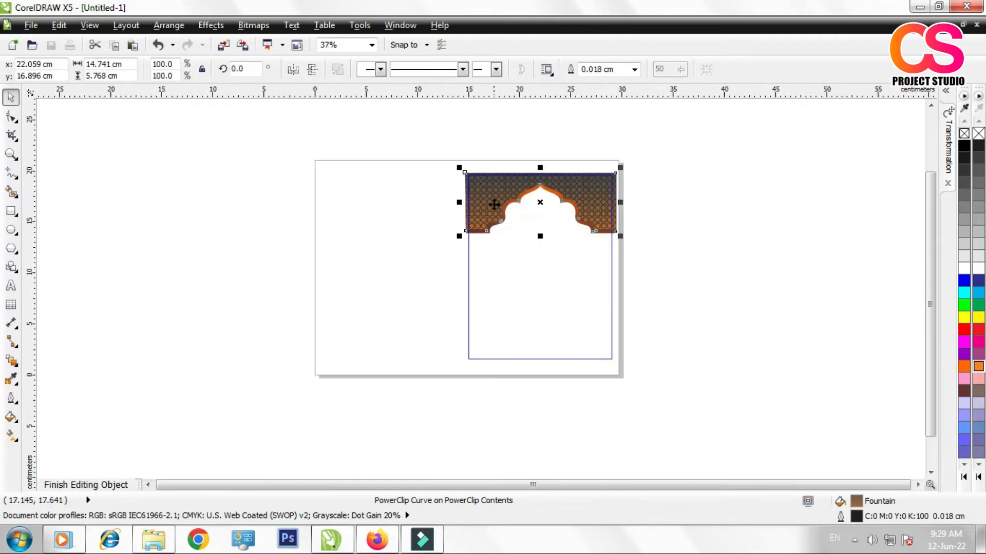
pyautogui.moveTo(428, 145); pyautogui.dragTo(605, 280)
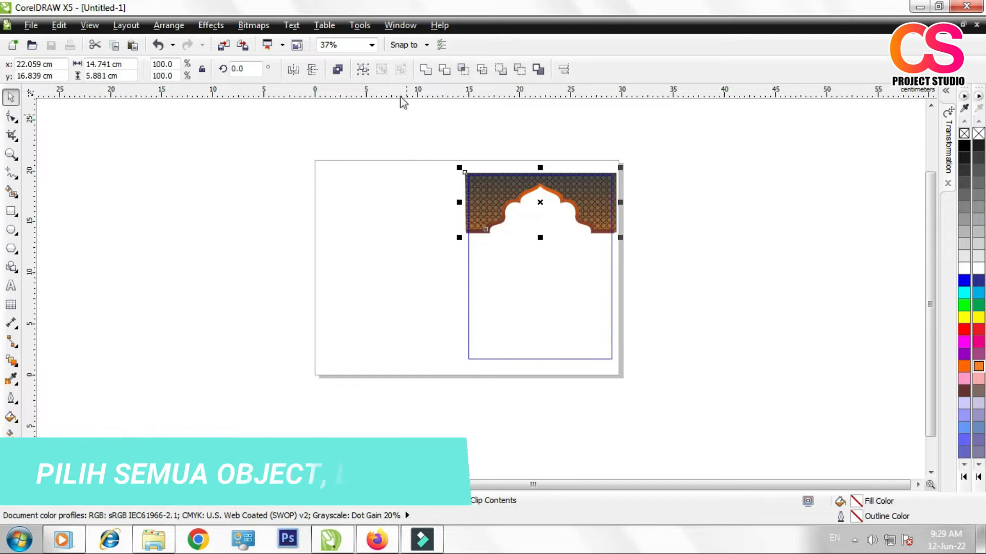
pyautogui.click(361, 74)
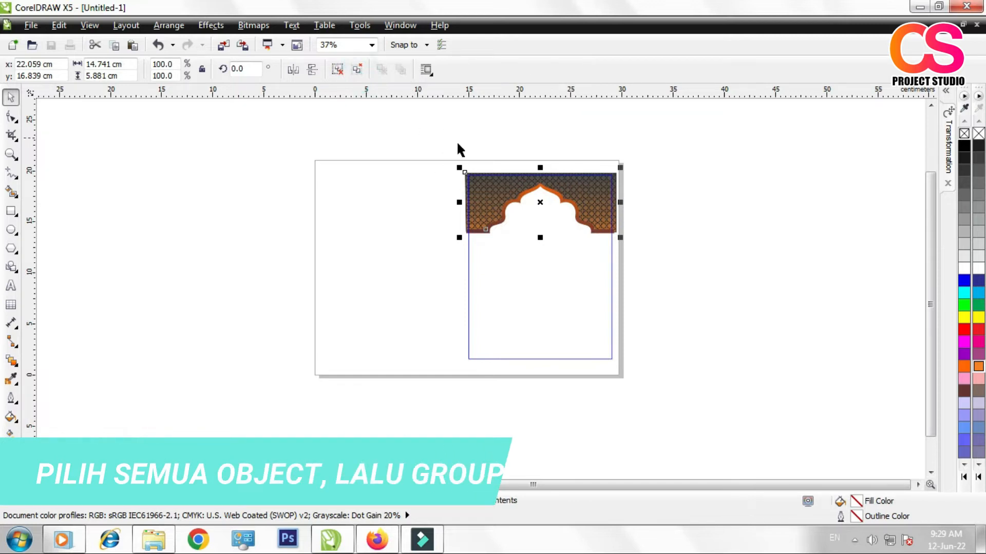
# Step: Copy the arch group to the lower end of the cover panel and align its centre vertically beneath the original
pyautogui.scroll(1, 618, 264)
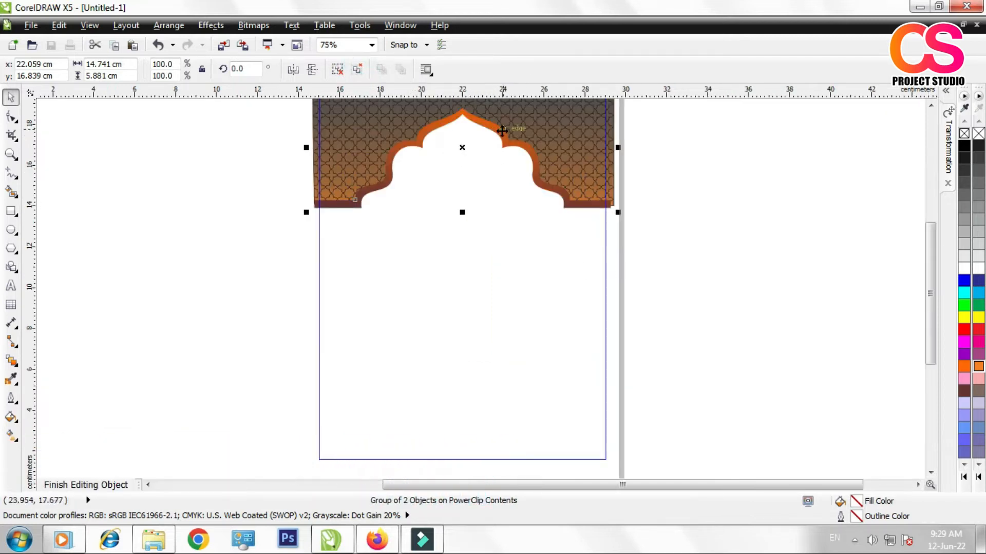
pyautogui.moveTo(523, 123); pyautogui.dragTo(526, 374)
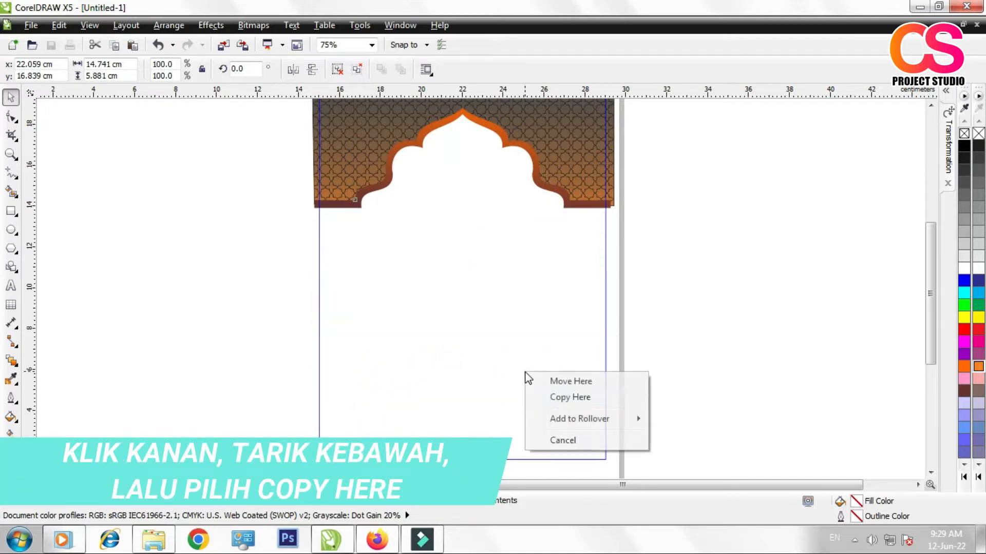
pyautogui.click(558, 398)
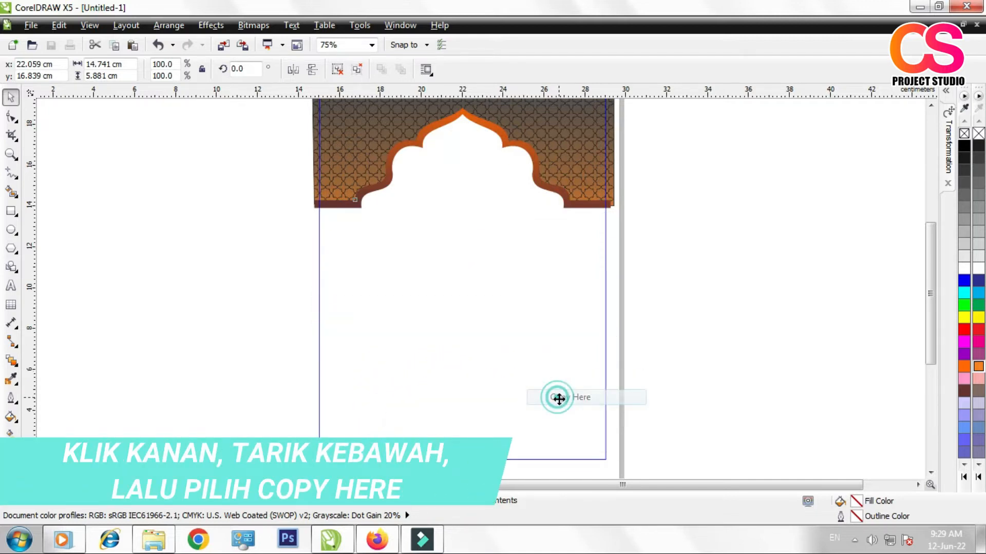
pyautogui.keyDown('shift'); pyautogui.click(553, 175); pyautogui.keyUp('shift')
pyautogui.press('c')
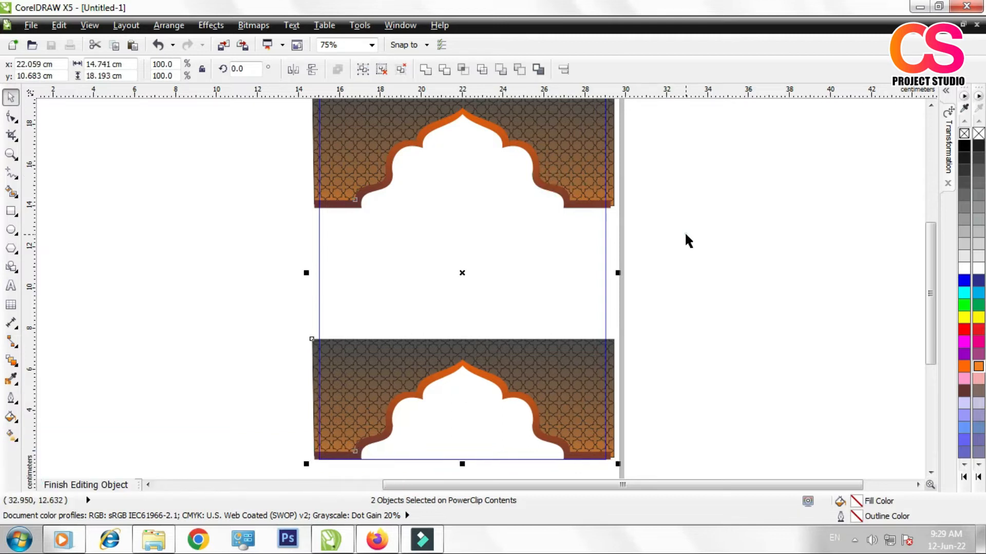
# Step: Mirror the lower arch group vertically so that its apex points downward
pyautogui.click(536, 373)
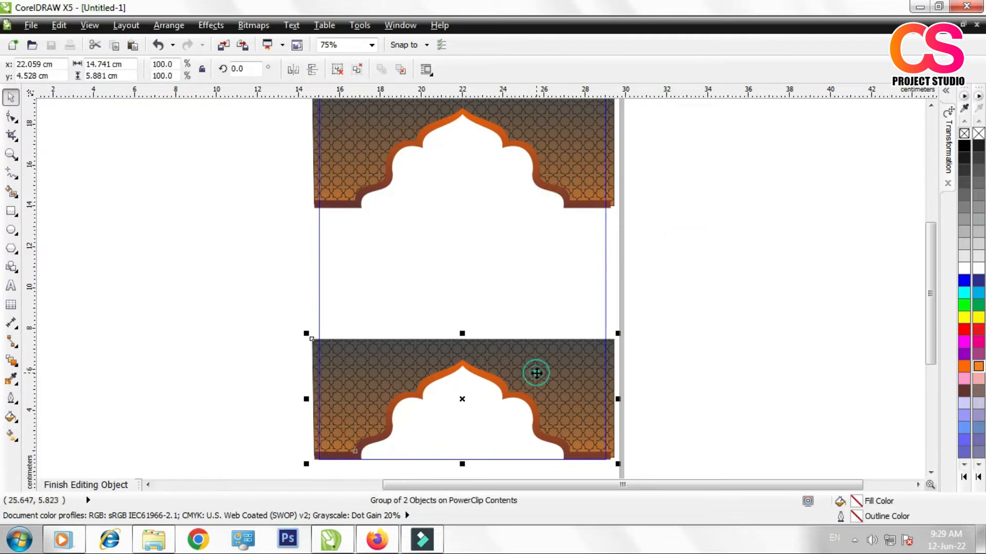
pyautogui.click(315, 75)
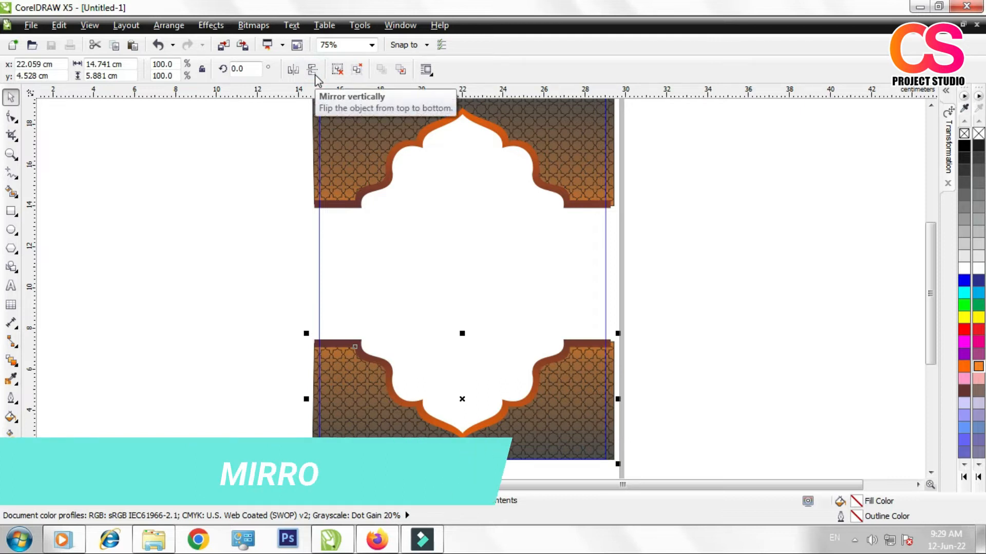
pyautogui.click(679, 261)
pyautogui.scroll(-2, 461, 277)
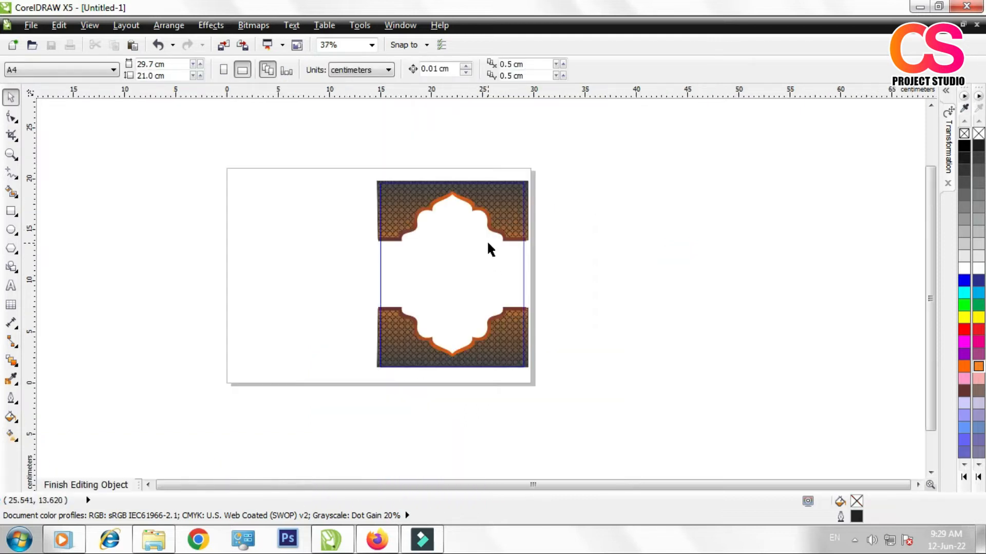
# Step: Finish editing the PowerClip contents of the cover panel holding the two arch groups
pyautogui.scroll(2, 487, 245)
pyautogui.click(515, 222)
pyautogui.rightClick(515, 222)
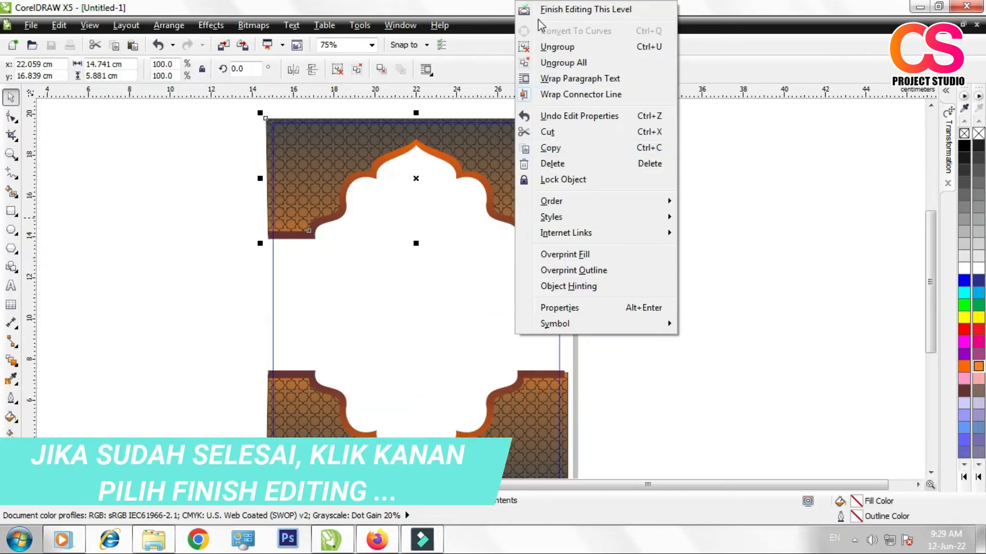
pyautogui.click(528, 11)
pyautogui.click(678, 282)
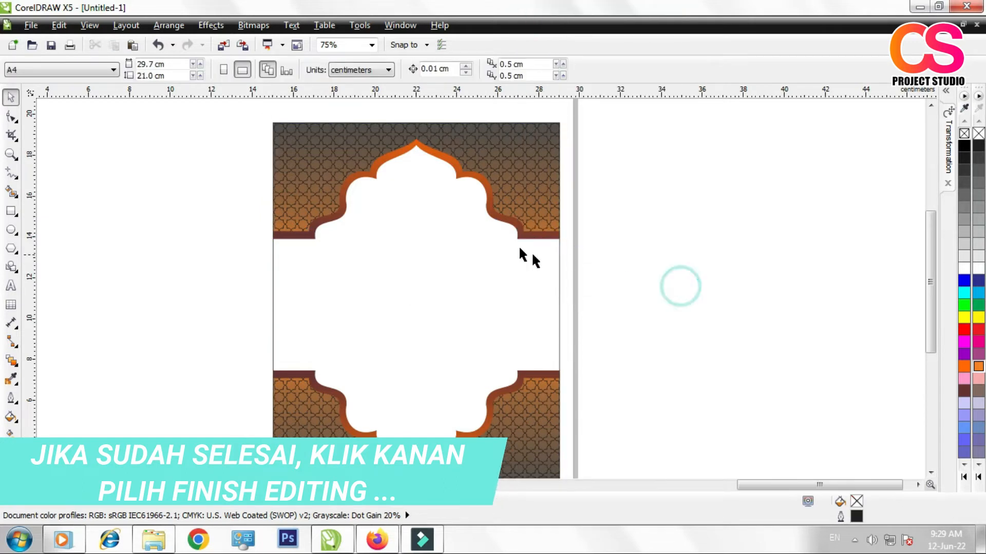
pyautogui.scroll(-2, 539, 231)
pyautogui.scroll(2, 416, 267)
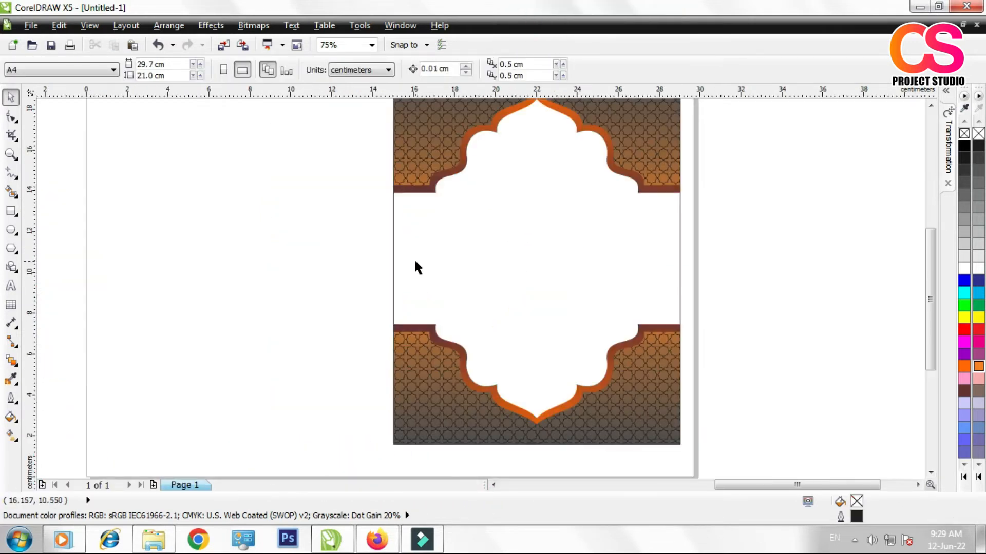
# Step: Move the gold oval frame onto the cover panel between the arches and scale it down to about 5.5 by 6.0 cm
pyautogui.click(249, 235)
pyautogui.scroll(-2, 585, 302)
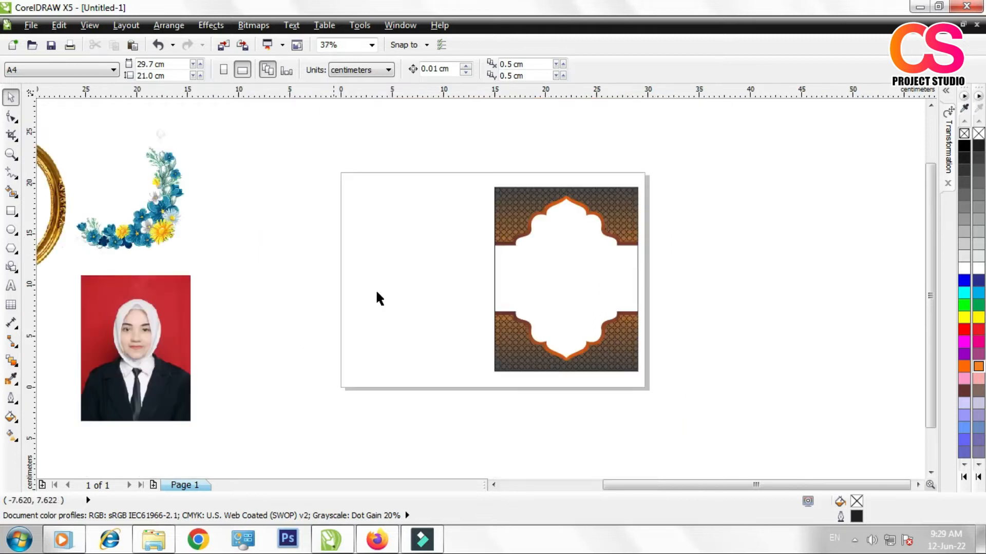
pyautogui.scroll(2, 627, 270)
pyautogui.scroll(-2, 628, 268)
pyautogui.moveTo(55, 229); pyautogui.dragTo(605, 272)
pyautogui.moveTo(498, 192); pyautogui.dragTo(535, 234)
pyautogui.scroll(2, 579, 267)
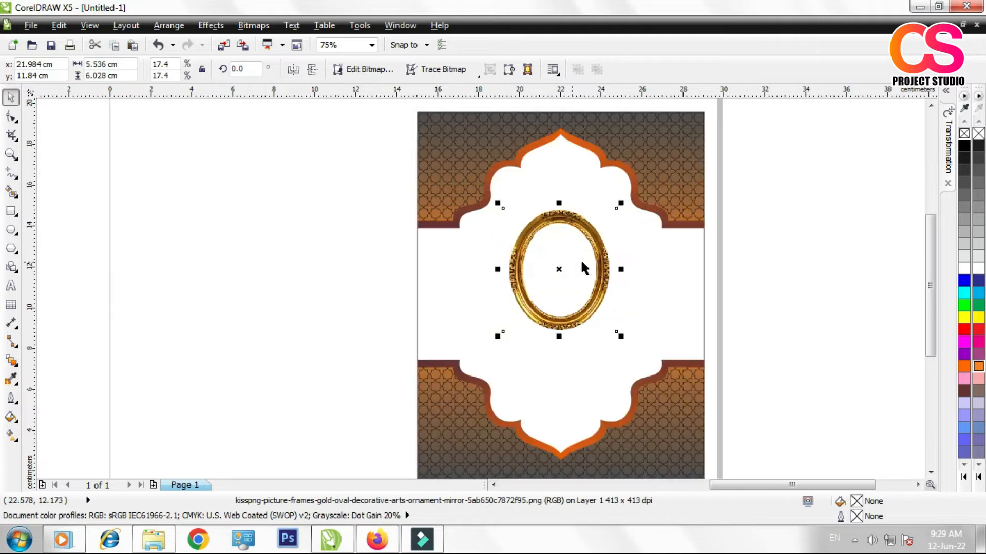
# Step: Send the PowerClip cover panel to the back of the layer
pyautogui.click(596, 262)
pyautogui.click(809, 269)
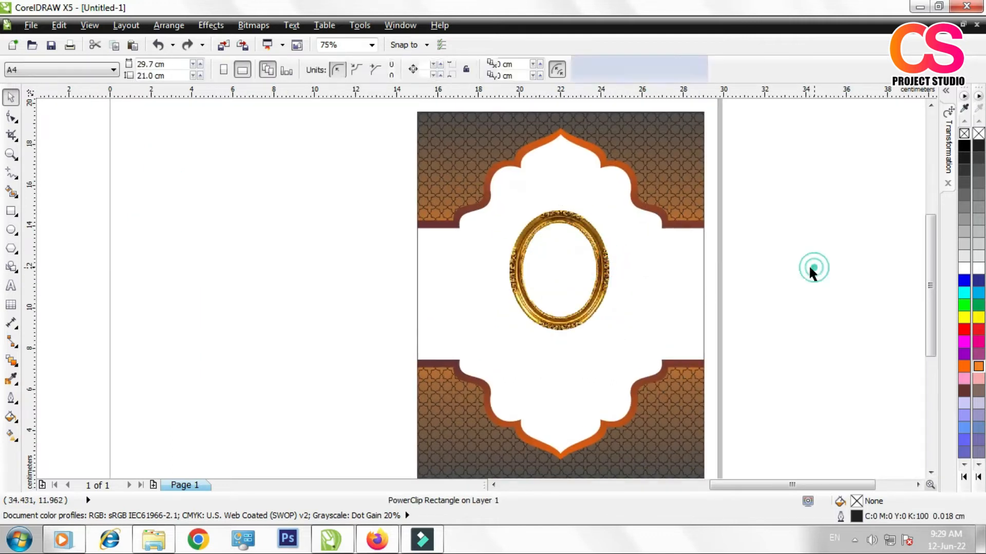
pyautogui.click(391, 190)
pyautogui.click(538, 221)
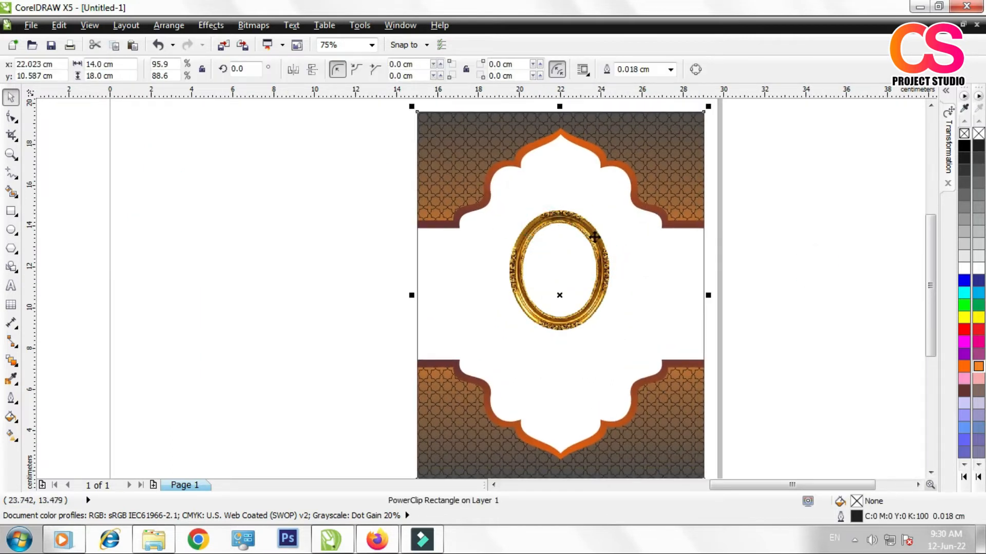
pyautogui.rightClick(642, 166)
pyautogui.click(679, 235)
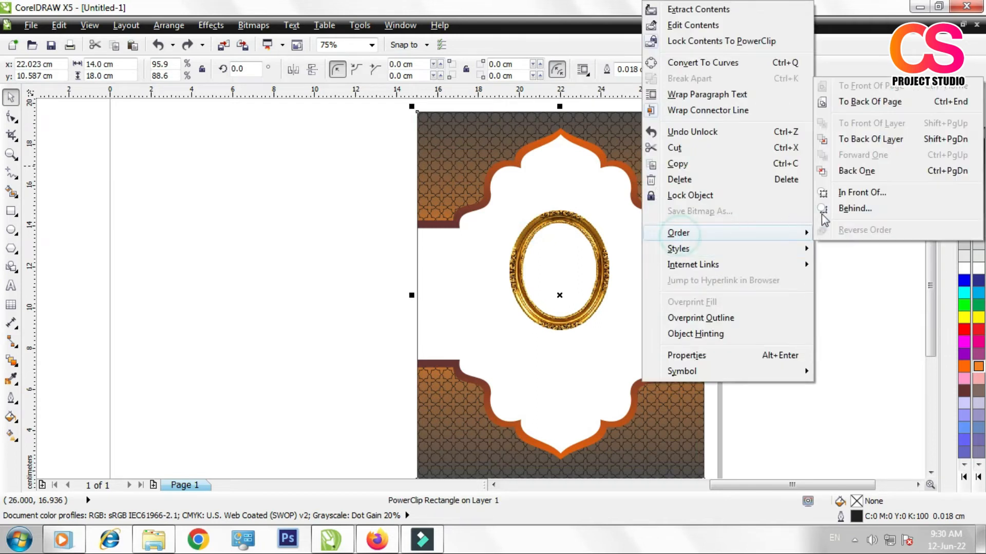
pyautogui.click(853, 140)
pyautogui.click(766, 205)
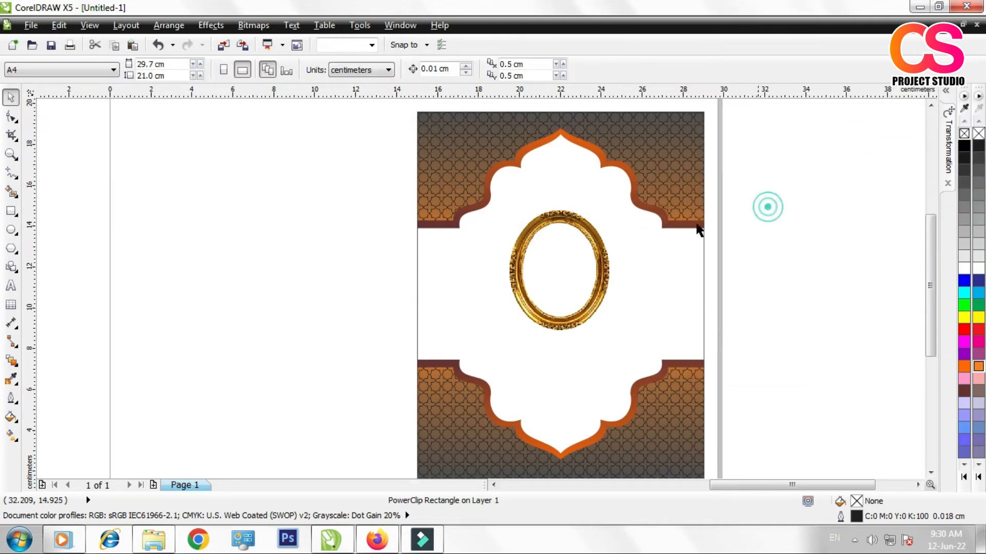
# Step: Move the gold oval frame slightly upward and align its centre with the cover panel's vertical centreline
pyautogui.click(580, 224)
pyautogui.moveTo(580, 225)
pyautogui.mouseDown()
pyautogui.moveTo(575, 211)
pyautogui.moveTo(581, 232)
pyautogui.mouseUp()
pyautogui.keyDown('shift'); pyautogui.click(610, 145); pyautogui.keyUp('shift')
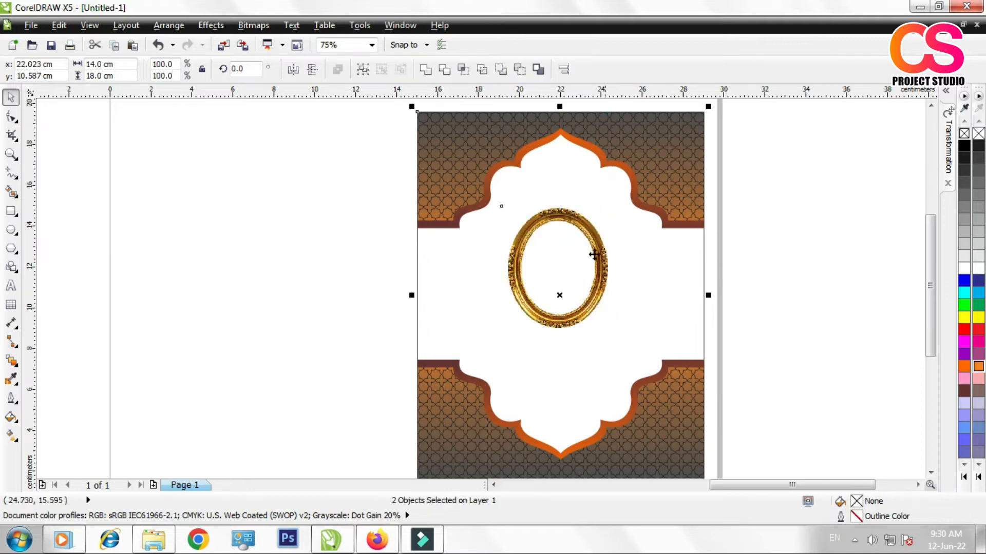
pyautogui.click(816, 285)
# Step: Move the portrait photo beside the cover panel and draw an ellipse about 10.5 by 13.2 cm around its subject
pyautogui.scroll(-2, 565, 313)
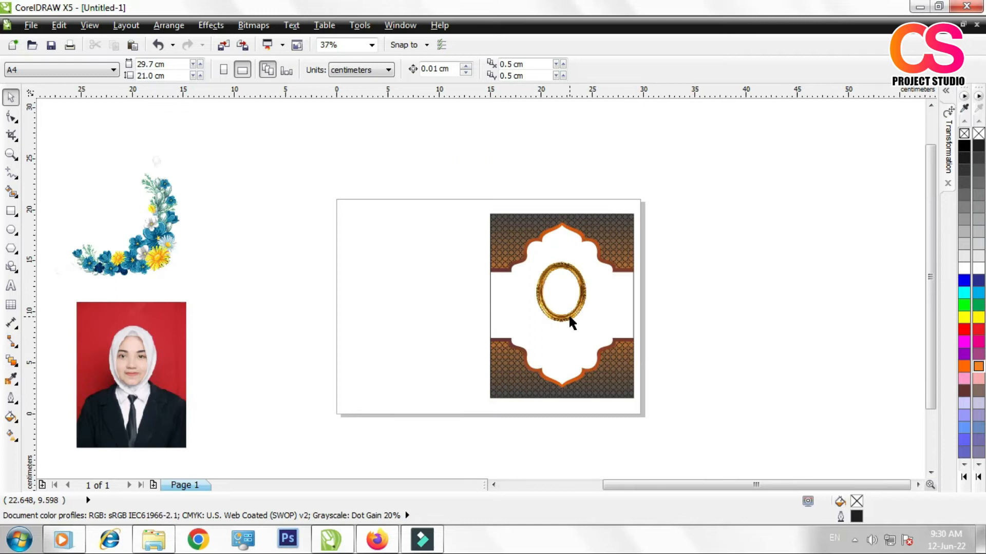
pyautogui.click(102, 319)
pyautogui.moveTo(102, 319); pyautogui.dragTo(391, 260)
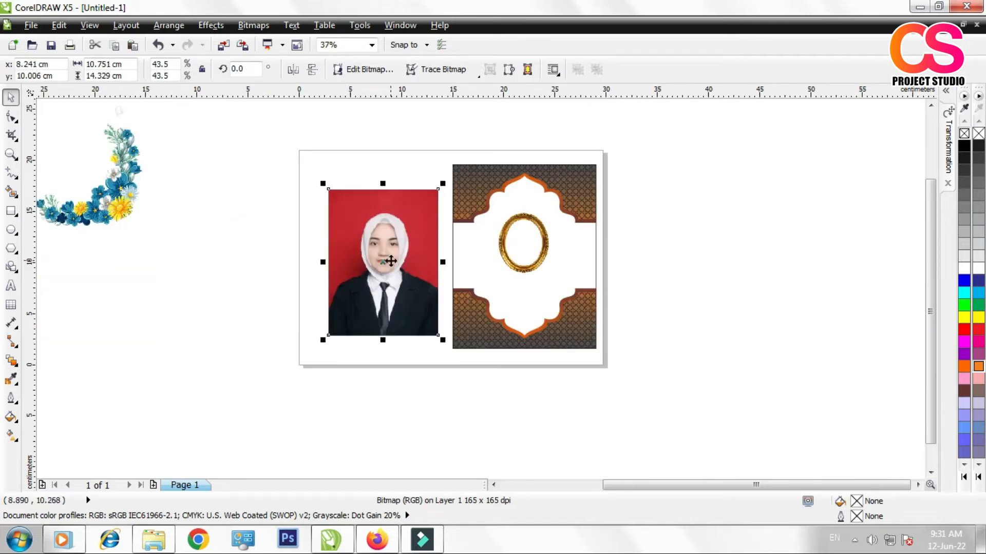
pyautogui.scroll(2, 391, 261)
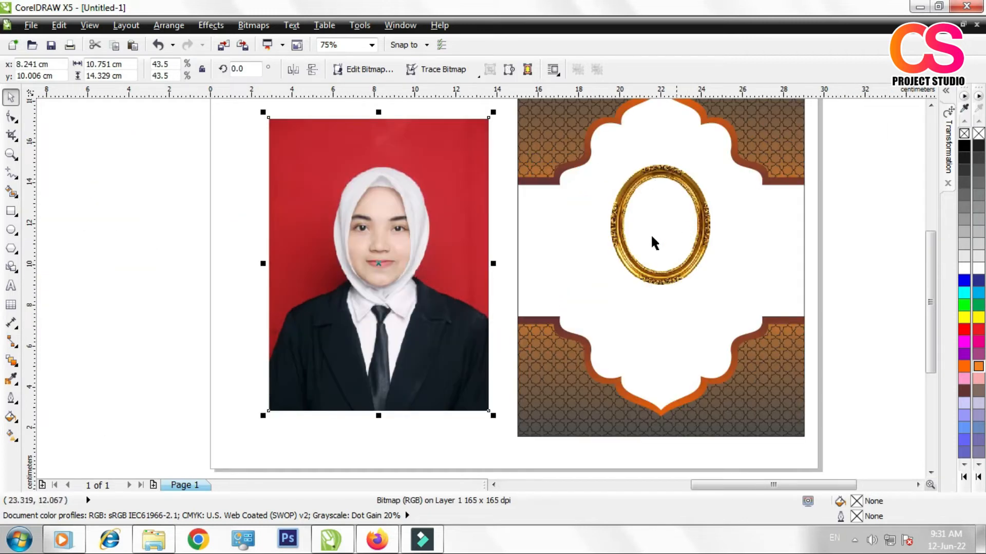
pyautogui.click(12, 231)
pyautogui.moveTo(273, 136); pyautogui.dragTo(489, 406)
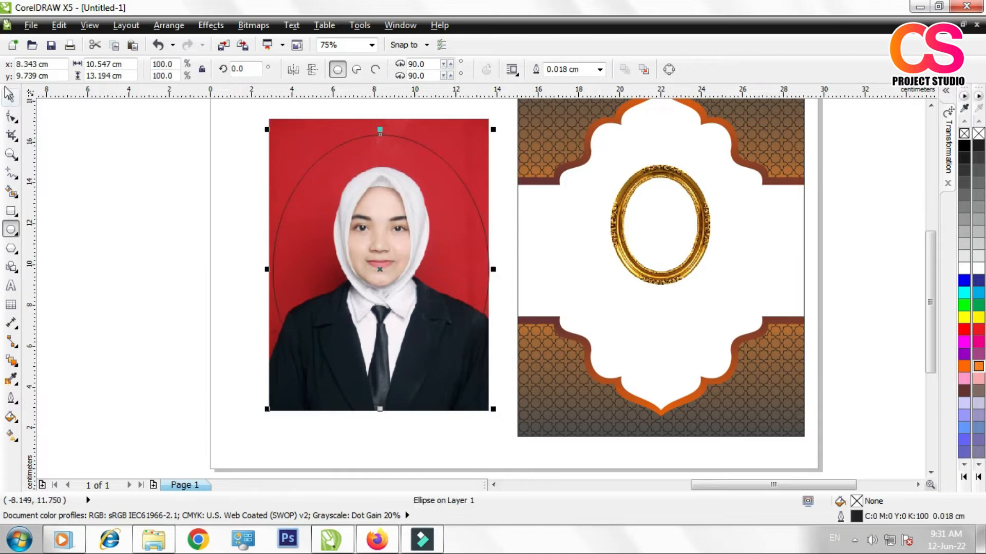
# Step: Intersect the portrait photo with the ellipse to create an oval cut-out
pyautogui.click(11, 98)
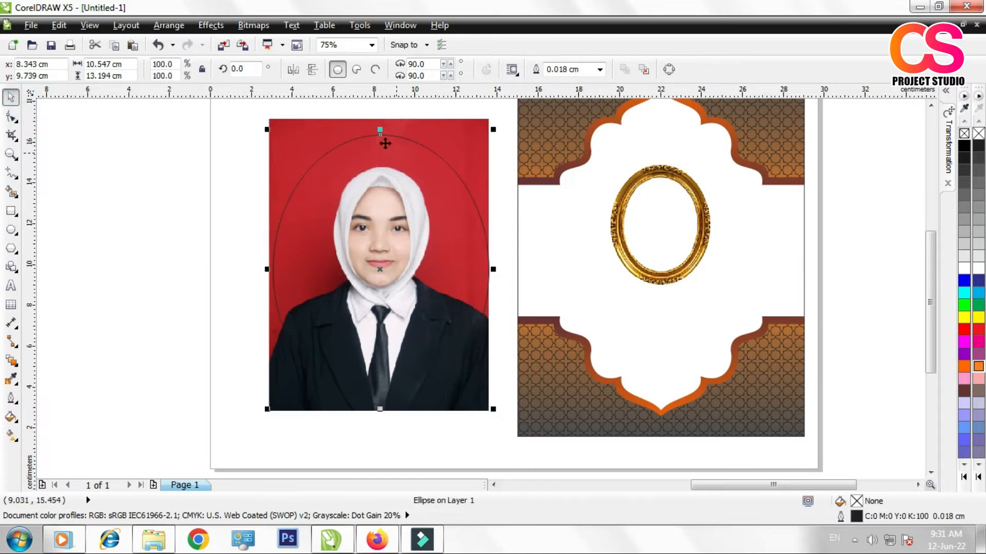
pyautogui.keyDown('shift'); pyautogui.click(316, 123); pyautogui.keyUp('shift')
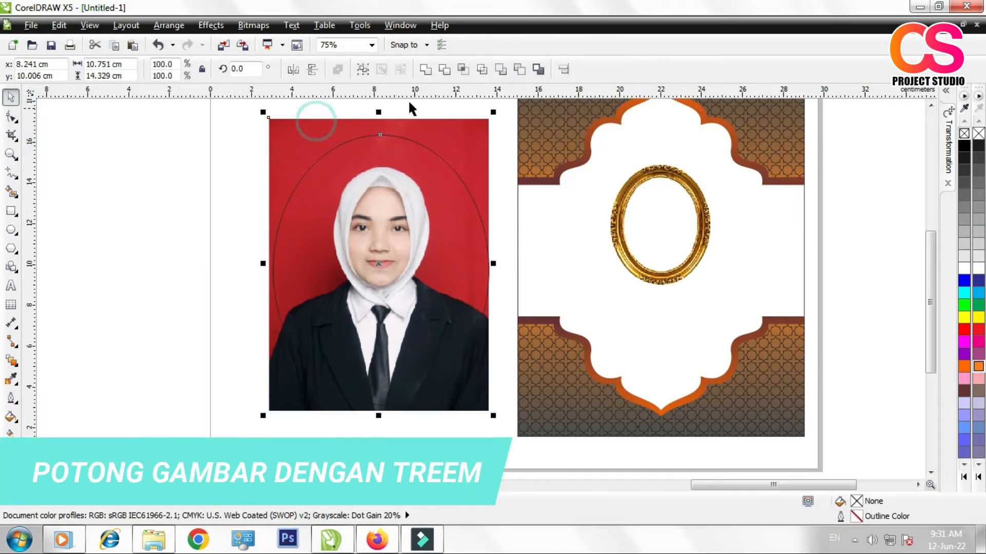
pyautogui.click(445, 70)
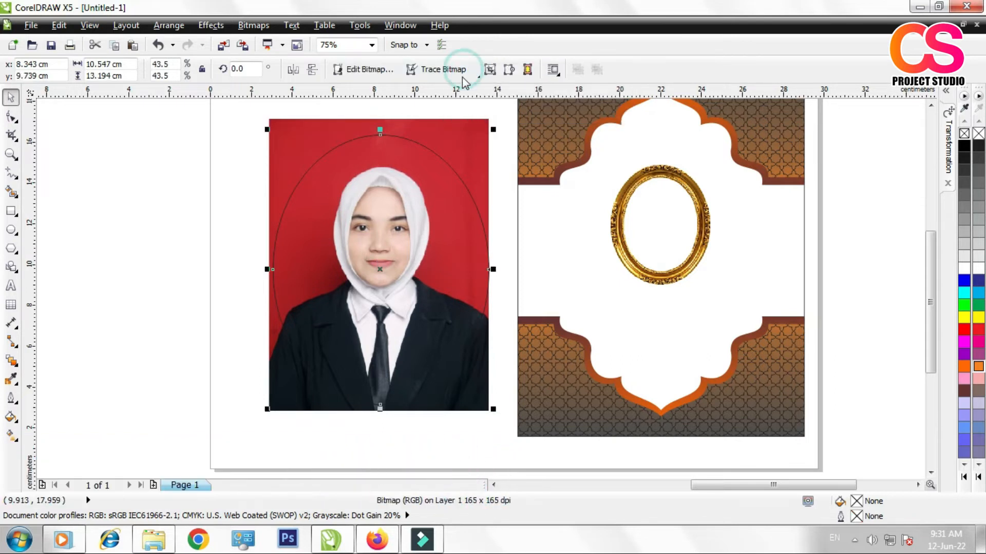
# Step: Delete the ellipse and the original rectangular portrait, moving the oval cut-out aside to keep it
pyautogui.moveTo(370, 263); pyautogui.dragTo(218, 279)
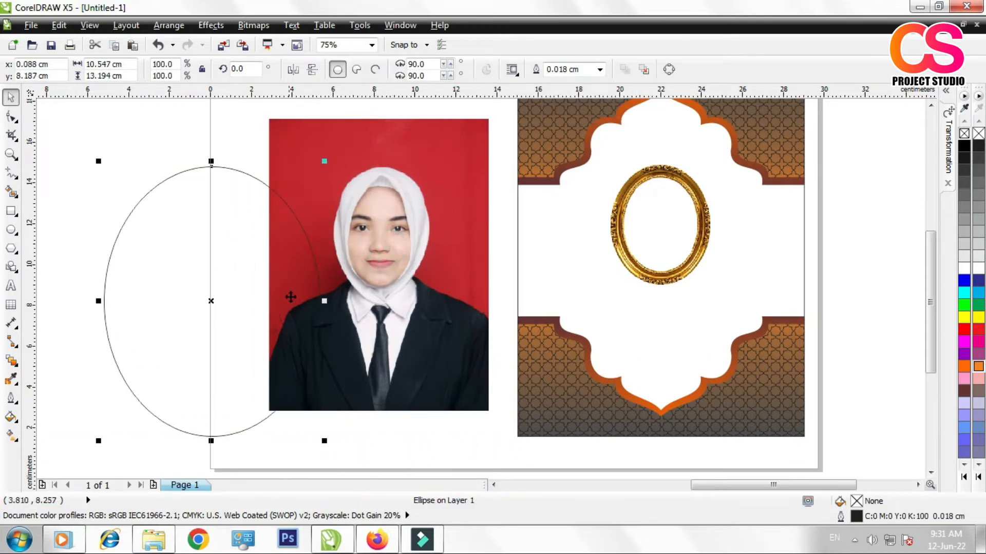
pyautogui.press('Delete')
pyautogui.moveTo(374, 227); pyautogui.dragTo(199, 253)
pyautogui.click(395, 163)
pyautogui.press('Delete')
# Step: Move the oval portrait onto the gold frame and scale it down to about 4.0 by 5.0 cm
pyautogui.click(187, 319)
pyautogui.moveTo(187, 318); pyautogui.dragTo(551, 283)
pyautogui.moveTo(457, 120); pyautogui.dragTo(533, 215)
pyautogui.scroll(2, 718, 212)
pyautogui.moveTo(460, 341); pyautogui.dragTo(599, 263)
pyautogui.moveTo(630, 314); pyautogui.dragTo(648, 334)
pyautogui.moveTo(562, 245); pyautogui.dragTo(545, 256)
pyautogui.moveTo(625, 341); pyautogui.dragTo(632, 348)
pyautogui.moveTo(555, 252); pyautogui.dragTo(621, 265)
pyautogui.hotkey('ctrl', 'z')
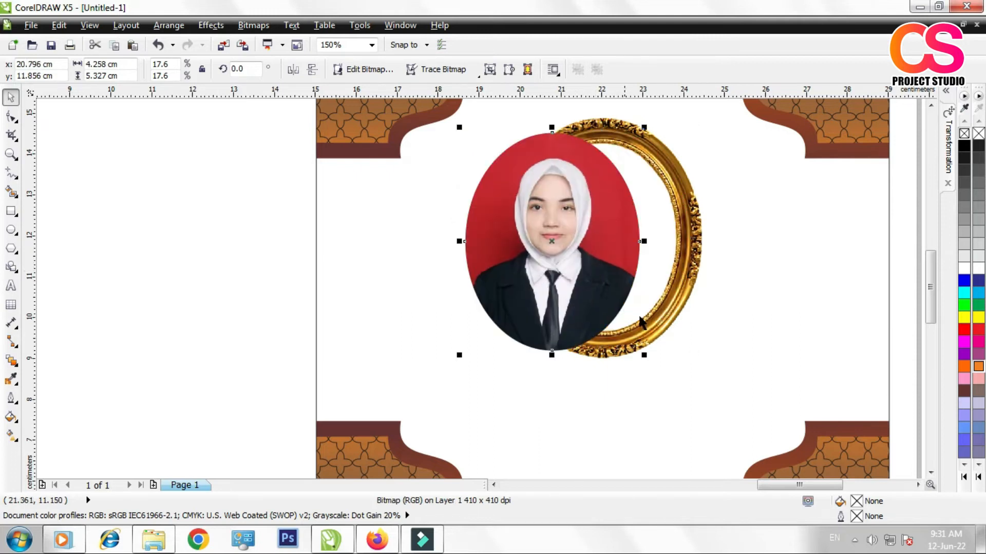
pyautogui.moveTo(646, 355); pyautogui.dragTo(635, 355)
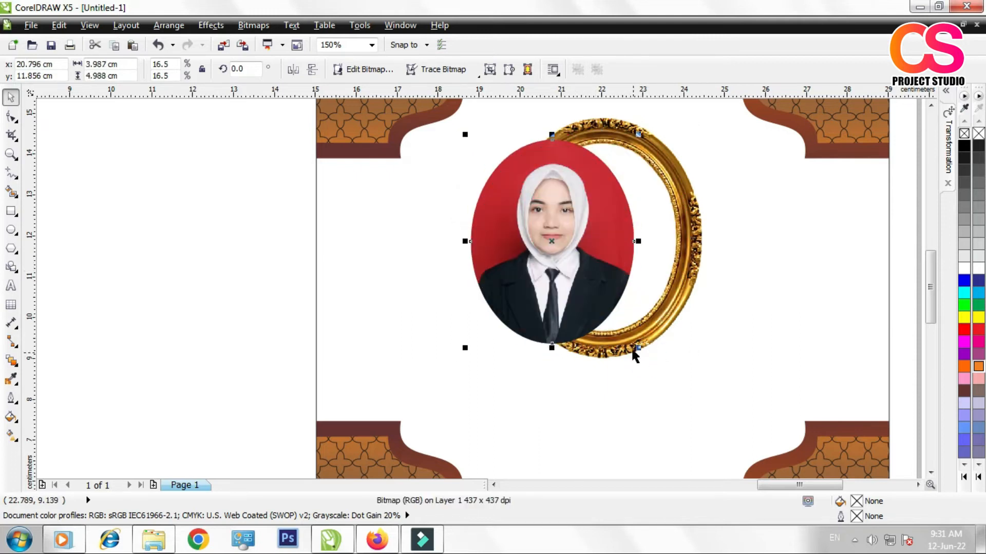
# Step: Bring the gold oval frame to the front of the layer, above the portrait
pyautogui.click(664, 151)
pyautogui.rightClick(664, 151)
pyautogui.click(704, 267)
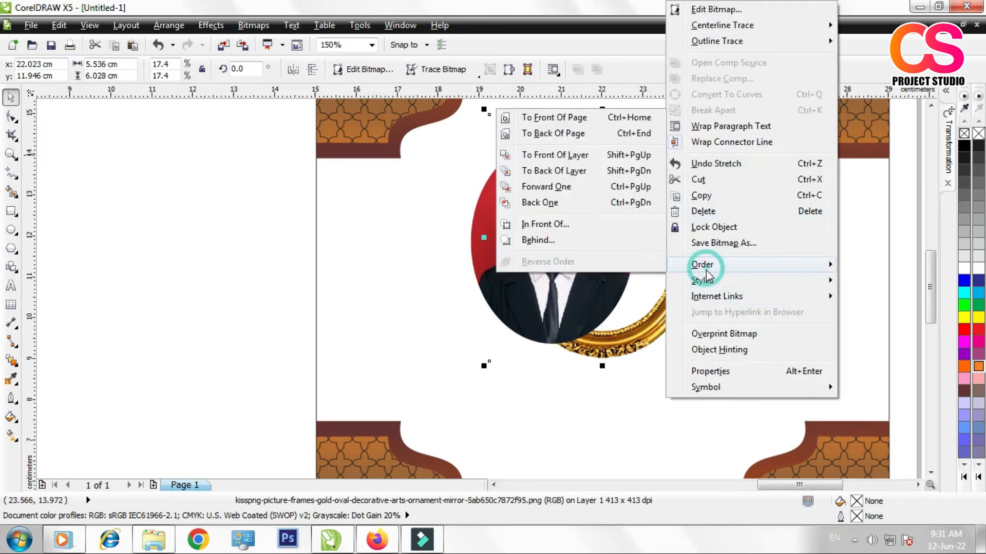
pyautogui.click(551, 158)
pyautogui.click(226, 299)
# Step: Align the oval portrait's centre horizontally and vertically with the gold frame
pyautogui.click(476, 264)
pyautogui.keyDown('shift'); pyautogui.click(682, 220); pyautogui.keyUp('shift')
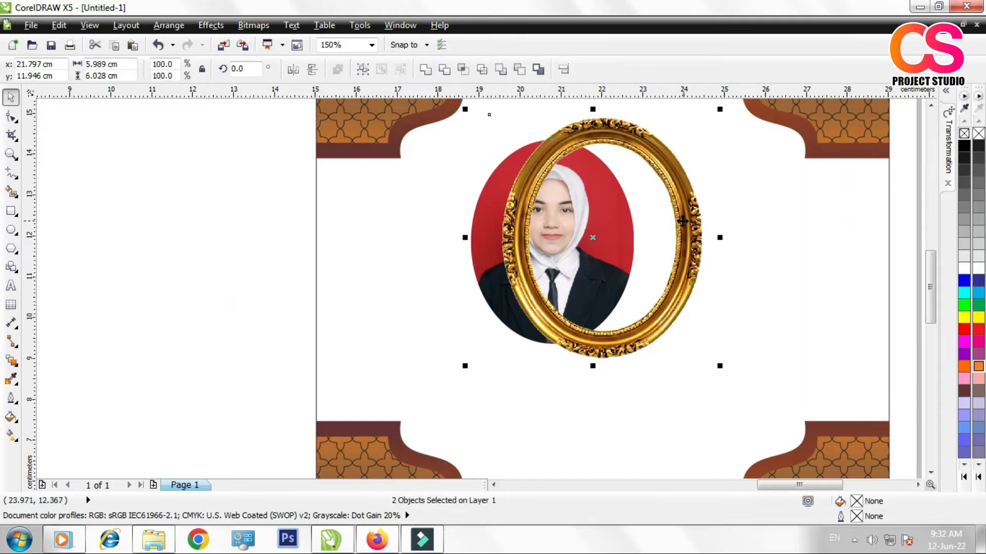
pyautogui.press('e')
pyautogui.press('c')
pyautogui.click(246, 283)
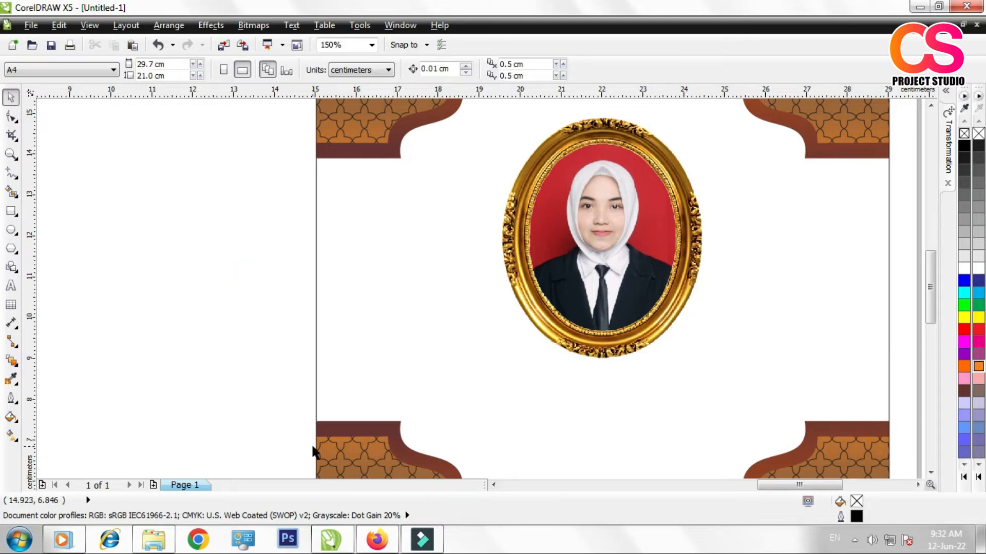
# Step: Move the blue and yellow floral ornament onto the framed portrait and bring it to the front of the layer
pyautogui.scroll(-1, 238, 352)
pyautogui.scroll(-1, 409, 300)
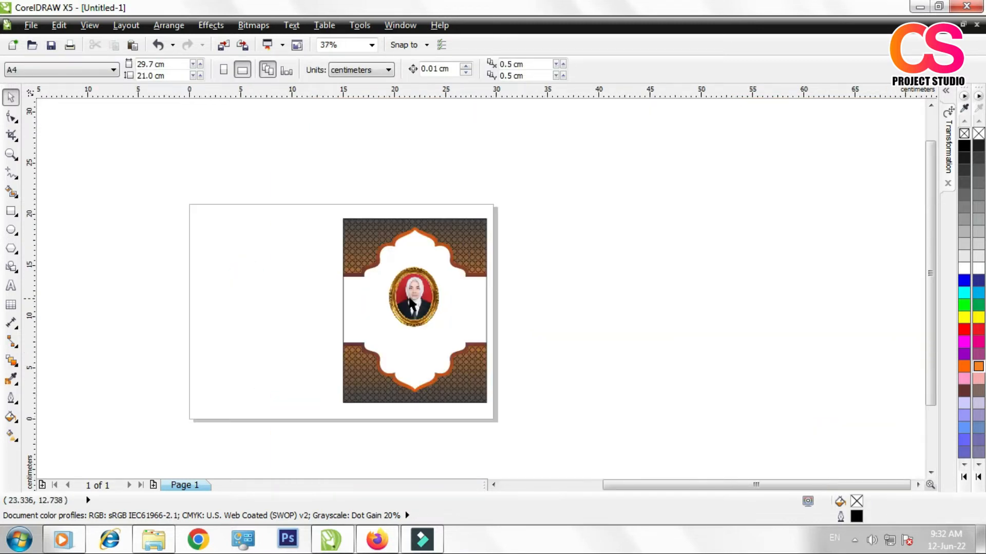
pyautogui.scroll(-1, 337, 291)
pyautogui.scroll(1, 156, 282)
pyautogui.moveTo(182, 279); pyautogui.dragTo(566, 345)
pyautogui.scroll(1, 566, 345)
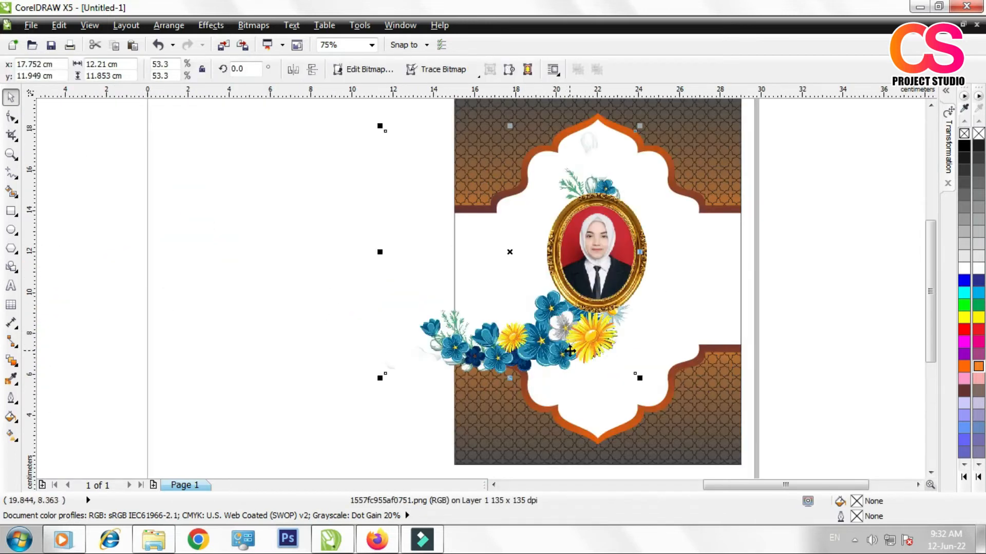
pyautogui.rightClick(552, 337)
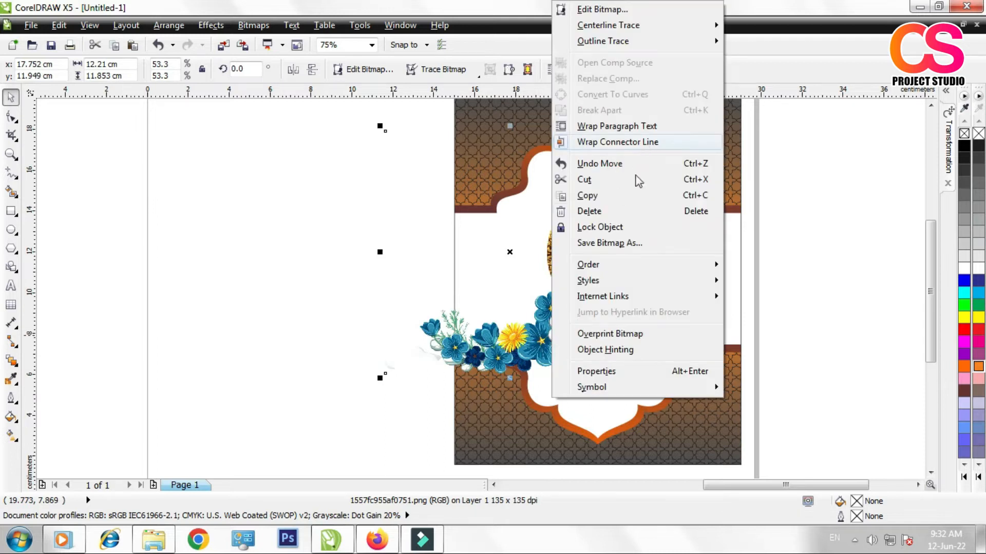
pyautogui.moveTo(641, 266)
pyautogui.click(767, 156)
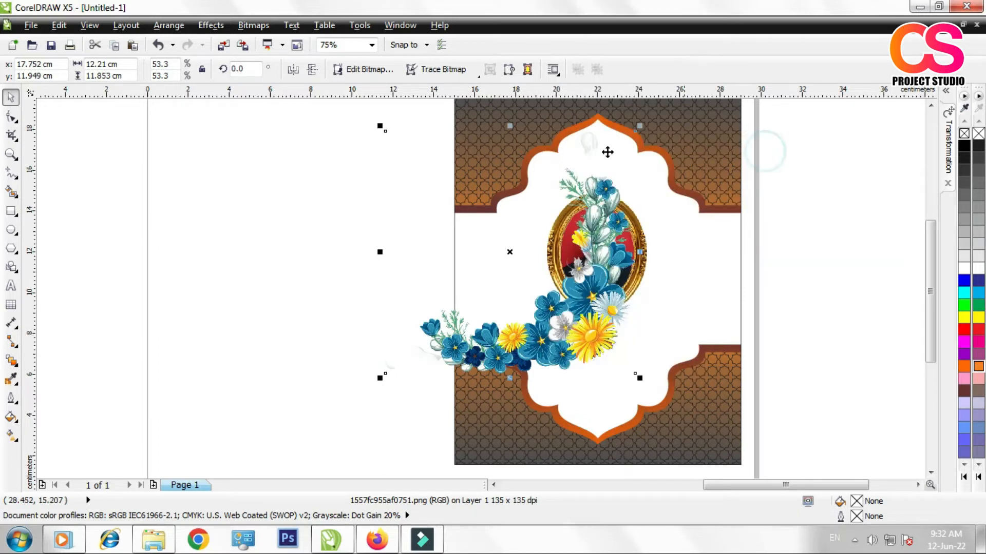
# Step: Scale down the floral ornament to the gold frame's width and position it over the frame's lower edge
pyautogui.keyDown('shift'); pyautogui.click(636, 123); pyautogui.keyUp('shift')
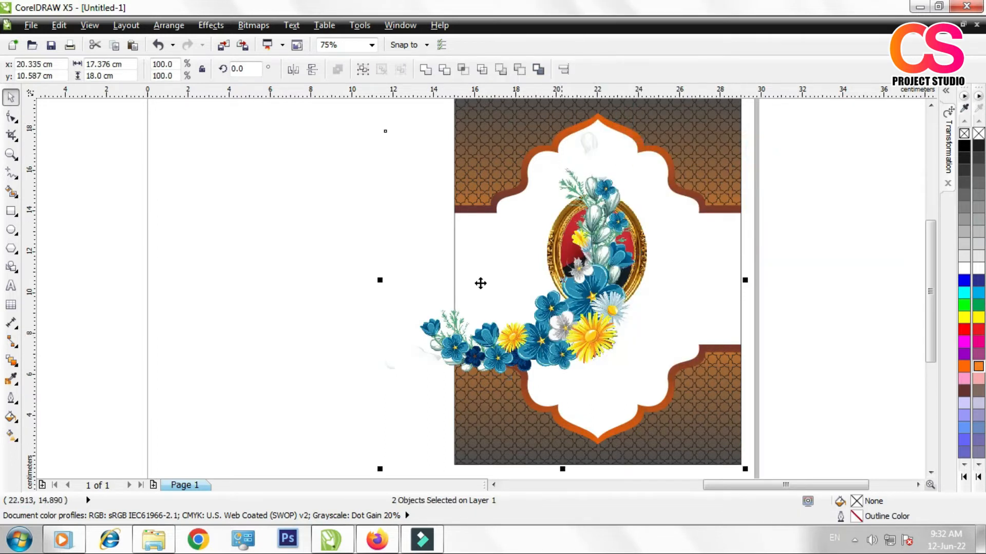
pyautogui.click(496, 365)
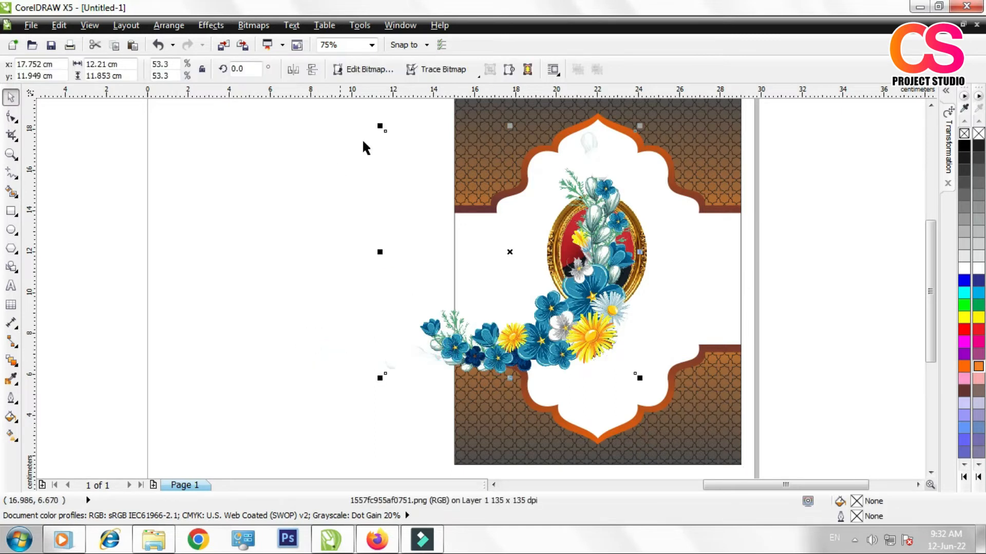
pyautogui.click(385, 132)
pyautogui.click(489, 350)
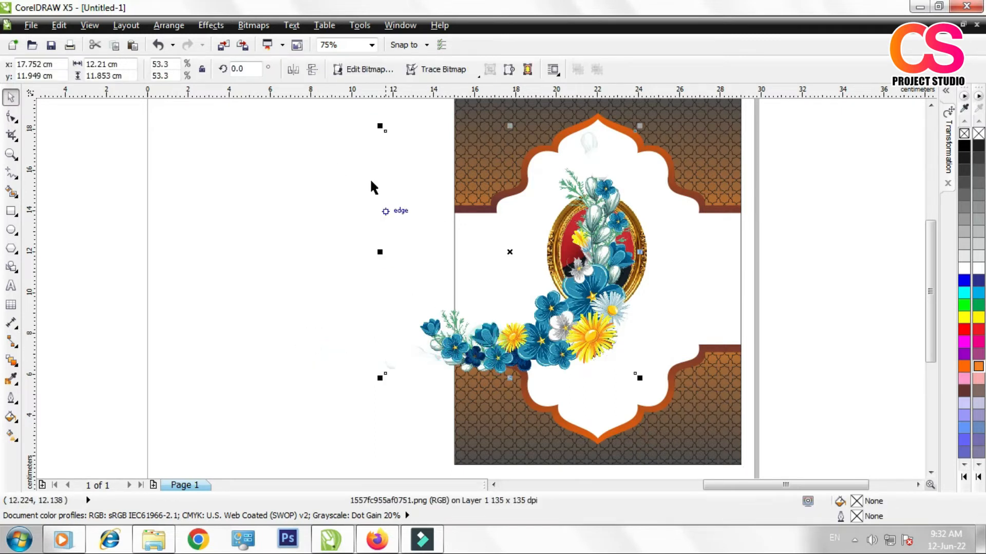
pyautogui.moveTo(383, 126); pyautogui.dragTo(460, 204)
pyautogui.moveTo(530, 276); pyautogui.dragTo(613, 311)
pyautogui.scroll(2, 611, 313)
pyautogui.click(657, 258)
pyautogui.moveTo(688, 145); pyautogui.dragTo(695, 253)
pyautogui.moveTo(591, 305)
pyautogui.mouseDown()
pyautogui.moveTo(599, 299)
pyautogui.moveTo(587, 311)
pyautogui.mouseUp()
pyautogui.click(271, 296)
# Step: Move the memorial text, Arabic calligraphy and lantern together to the empty area just beside the page
pyautogui.scroll(-3, 487, 313)
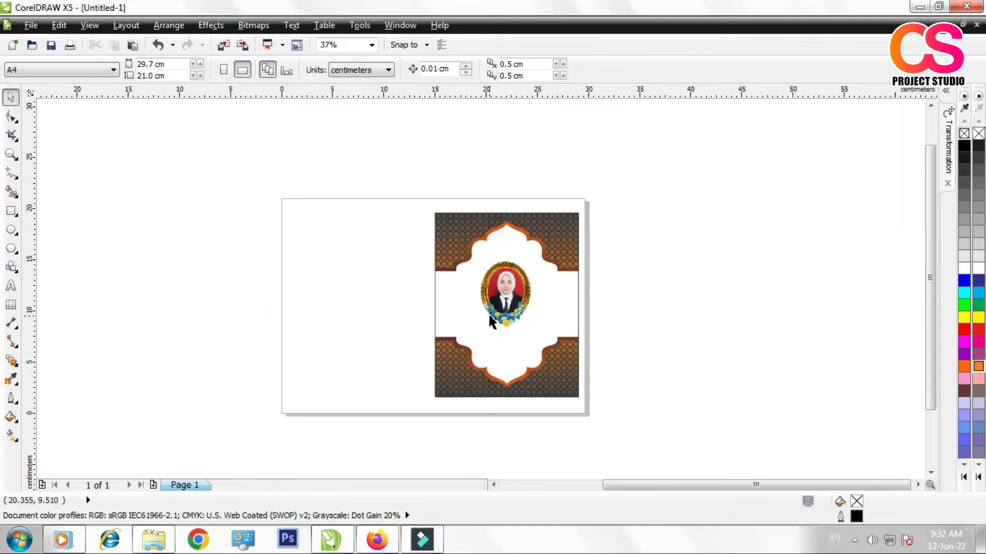
pyautogui.scroll(2, 496, 315)
pyautogui.scroll(-1, 519, 314)
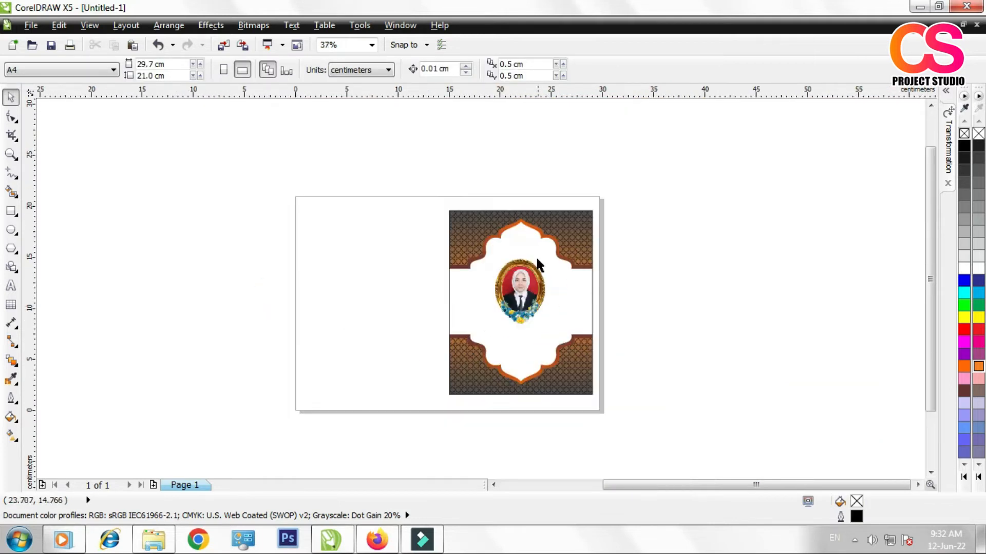
pyautogui.scroll(-1, 382, 317)
pyautogui.moveTo(53, 231); pyautogui.dragTo(203, 433)
pyautogui.moveTo(172, 355); pyautogui.dragTo(312, 346)
pyautogui.click(332, 412)
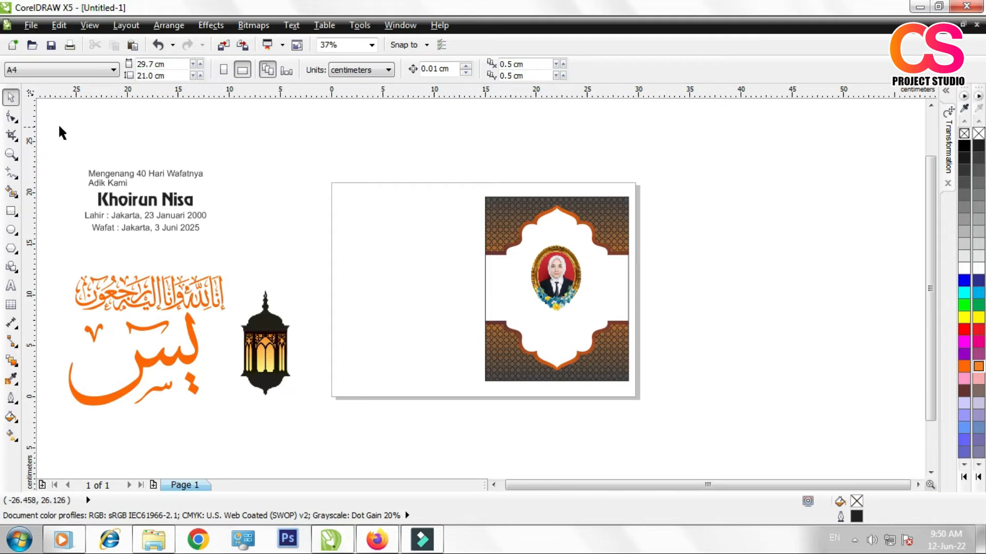
# Step: Move the four memorial text lines onto the lower half of the cover panel, below the portrait
pyautogui.moveTo(60, 134); pyautogui.dragTo(226, 251)
pyautogui.moveTo(162, 205); pyautogui.dragTo(545, 330)
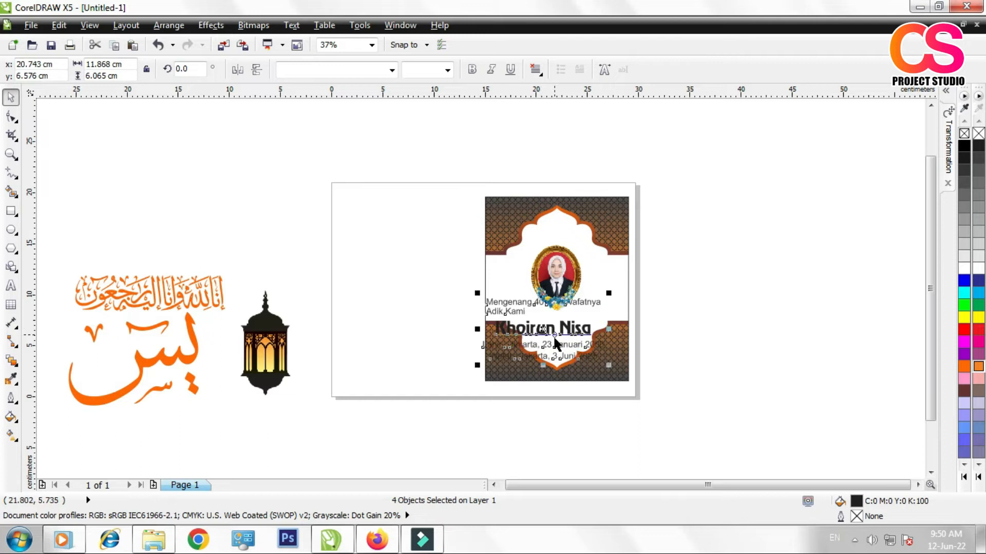
pyautogui.scroll(2, 555, 338)
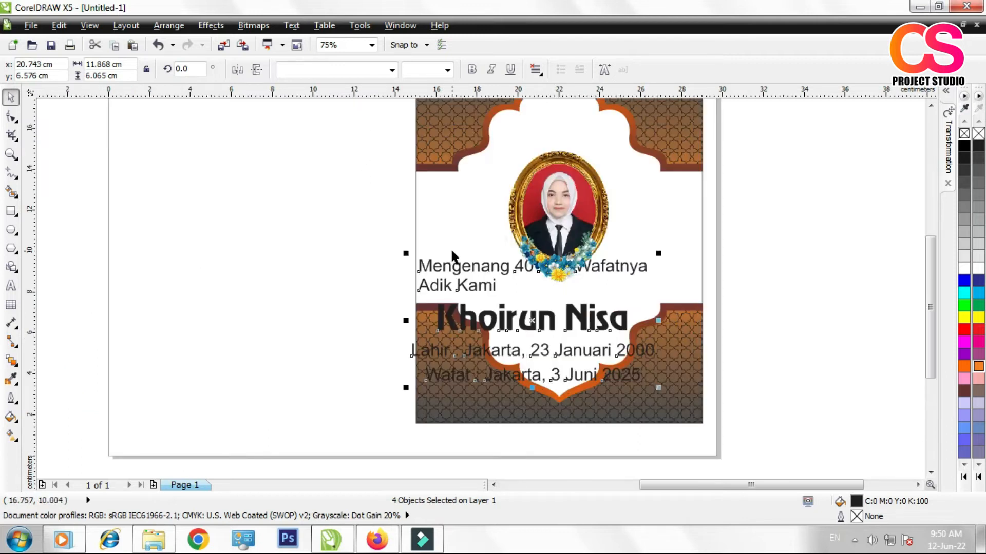
# Step: Group the four memorial text lines, scale the group down, and centre it horizontally with the floral ornament below the portrait
pyautogui.hotkey('ctrl', 'g')
pyautogui.moveTo(405, 253); pyautogui.dragTo(455, 283)
pyautogui.scroll(2, 557, 349)
pyautogui.click(563, 181)
pyautogui.keyDown('shift'); pyautogui.click(563, 181); pyautogui.keyUp('shift')
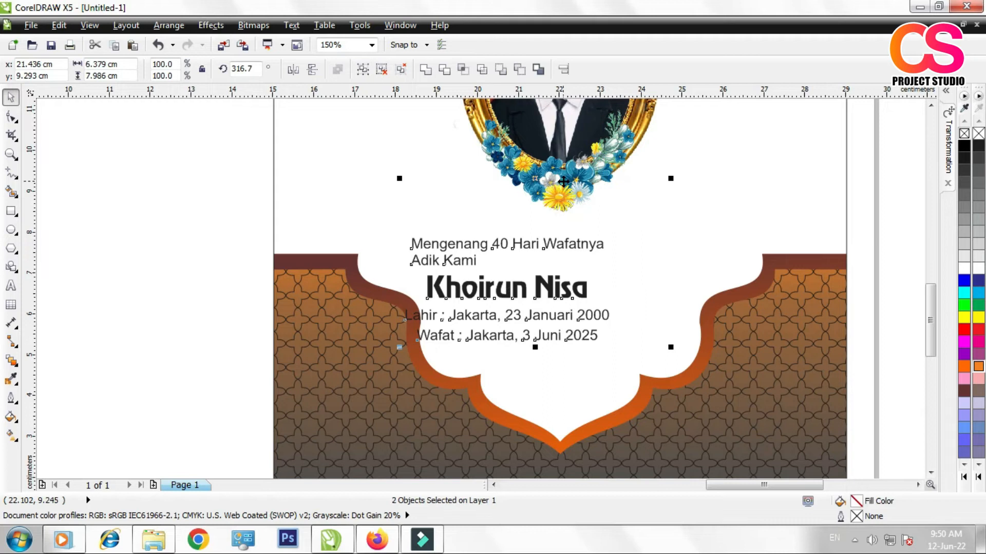
pyautogui.press('c')
pyautogui.click(879, 228)
# Step: Enlarge the grouped memorial text proportionally from its corner to about 5.6 by 2.8 cm
pyautogui.click(592, 287)
pyautogui.moveTo(668, 347); pyautogui.dragTo(675, 354)
pyautogui.click(879, 272)
pyautogui.click(629, 242)
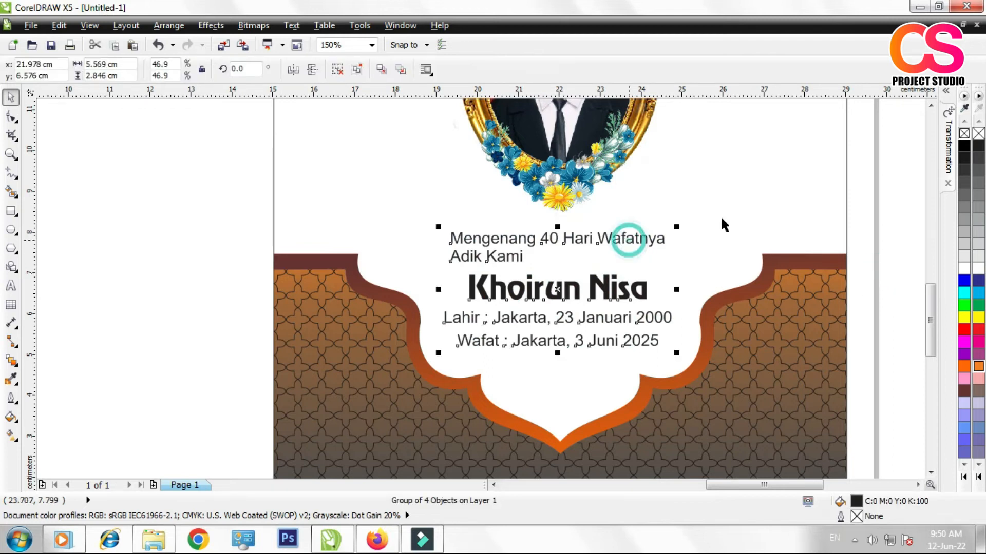
# Step: Ungroup the memorial text and fill the deceased's name line with orange (#FF6600)
pyautogui.click(190, 282)
pyautogui.click(569, 285)
pyautogui.click(337, 69)
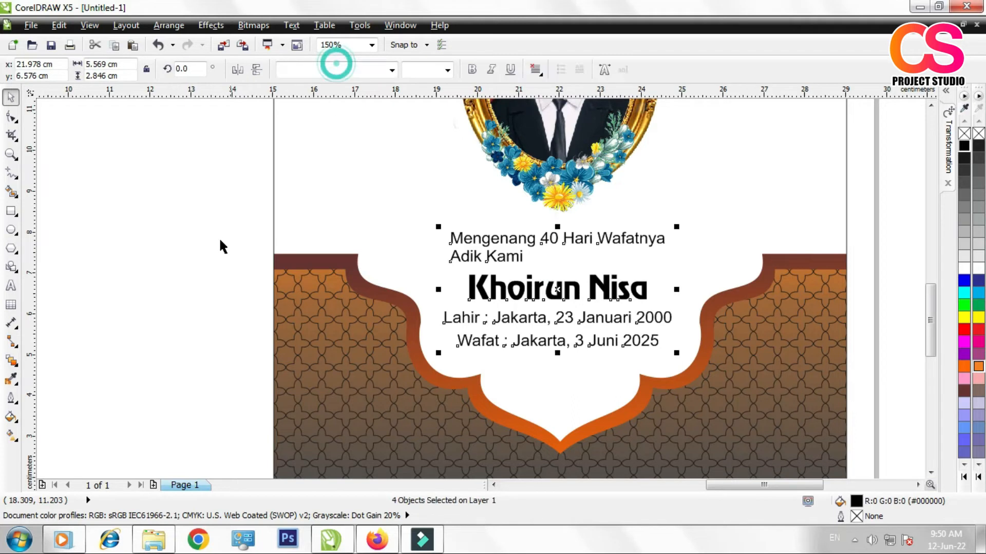
pyautogui.click(217, 241)
pyautogui.click(550, 287)
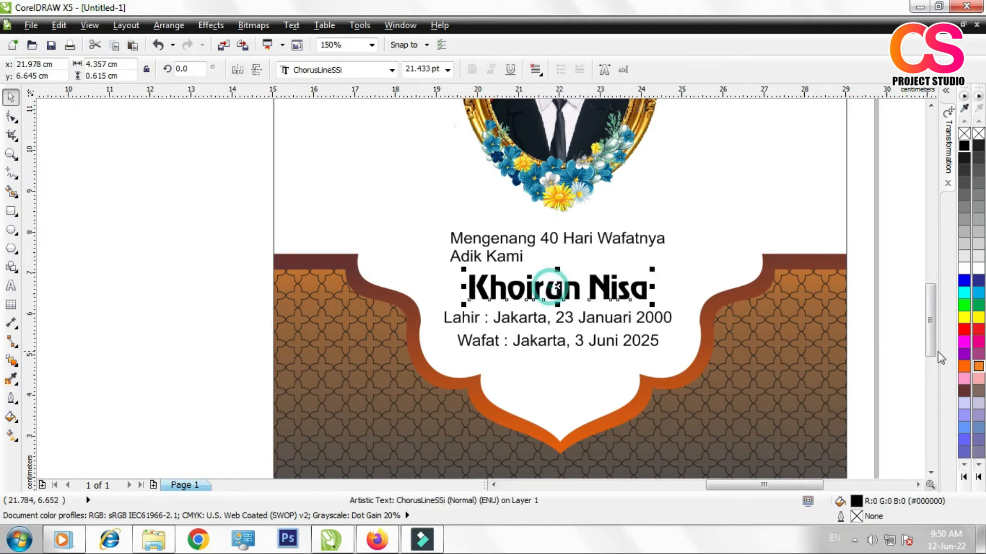
pyautogui.click(965, 366)
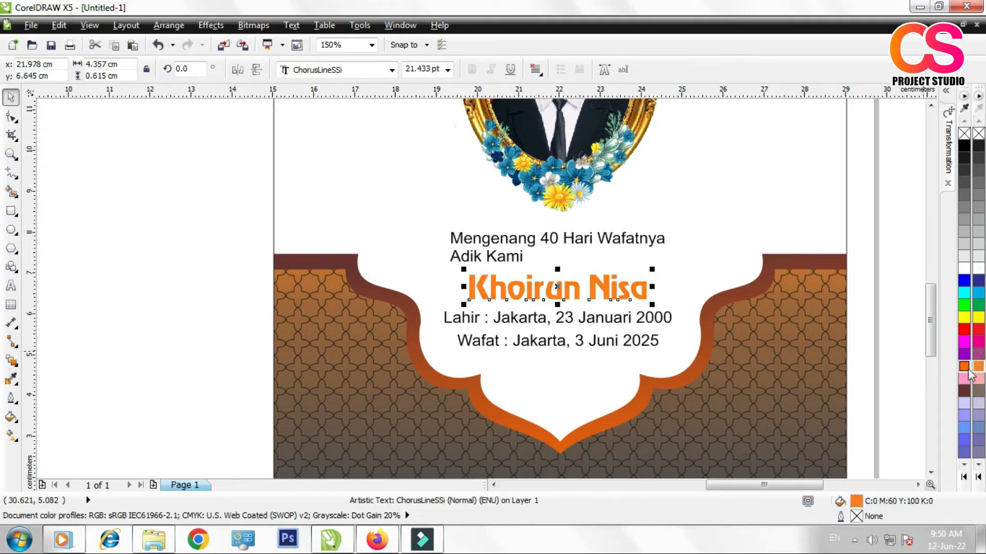
# Step: Duplicate the name line, colour the rear copy black, and place the orange copy slightly offset over it as a drop shadow
pyautogui.scroll(2, 524, 285)
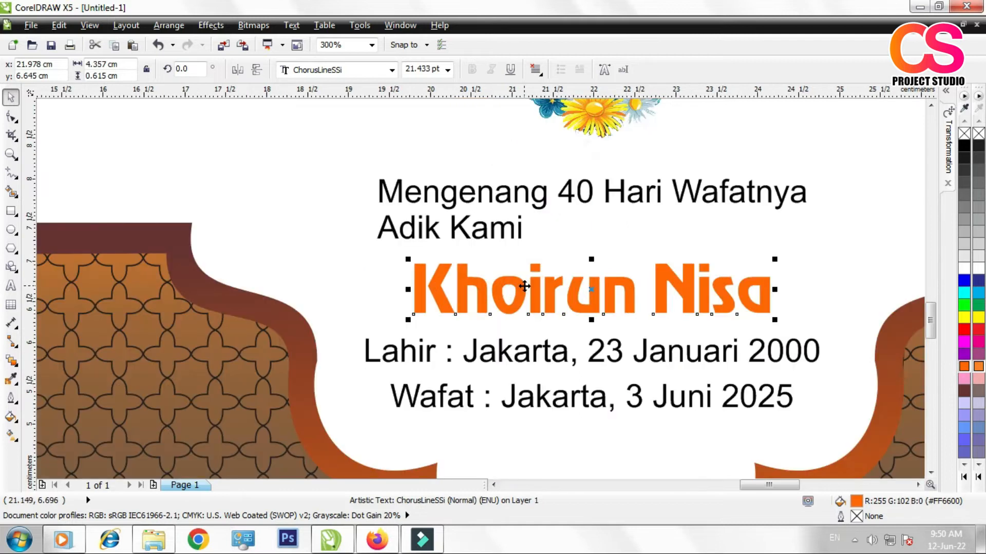
pyautogui.scroll(2, 590, 300)
pyautogui.moveTo(634, 287); pyautogui.dragTo(654, 273)
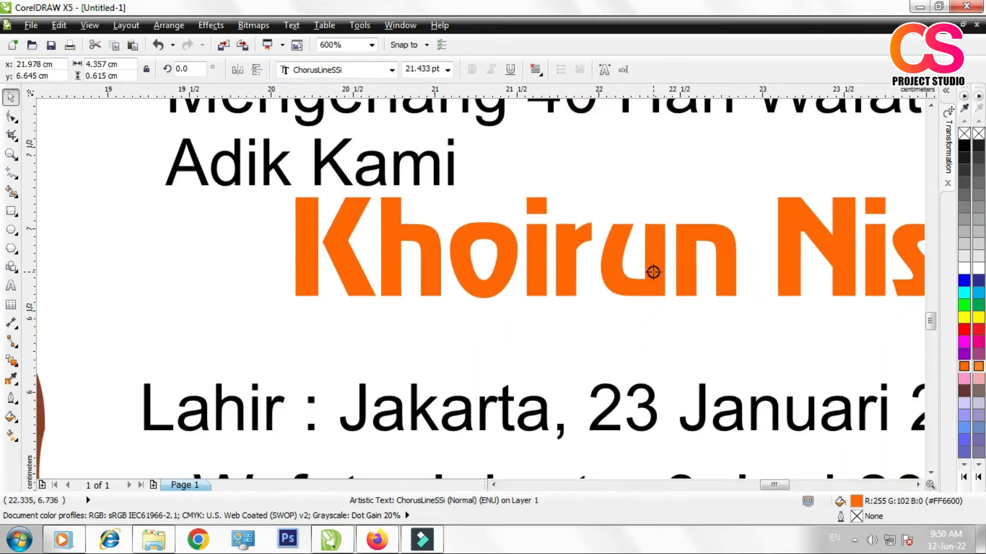
pyautogui.click(688, 298)
pyautogui.click(254, 313)
pyautogui.click(963, 145)
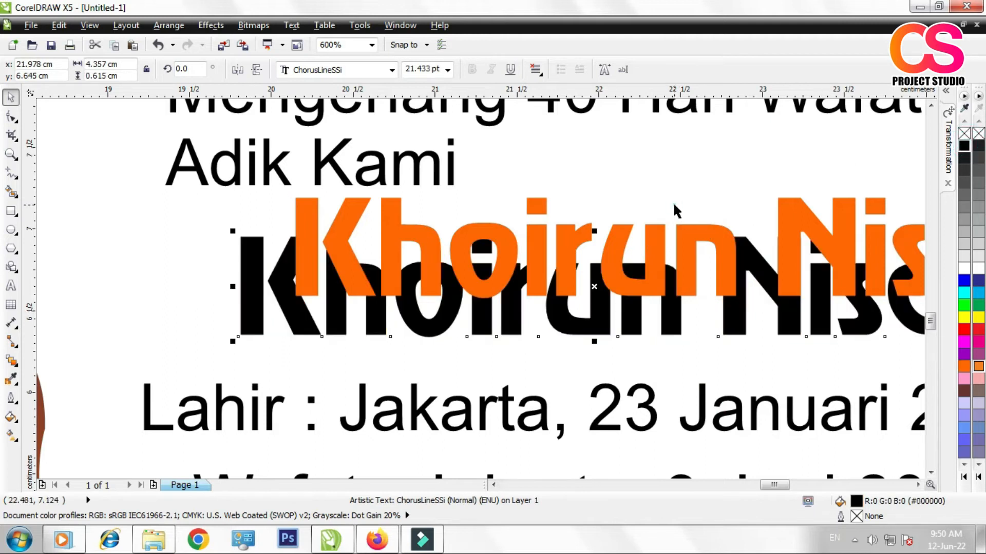
pyautogui.moveTo(693, 229); pyautogui.dragTo(632, 264)
pyautogui.scroll(-2, 466, 250)
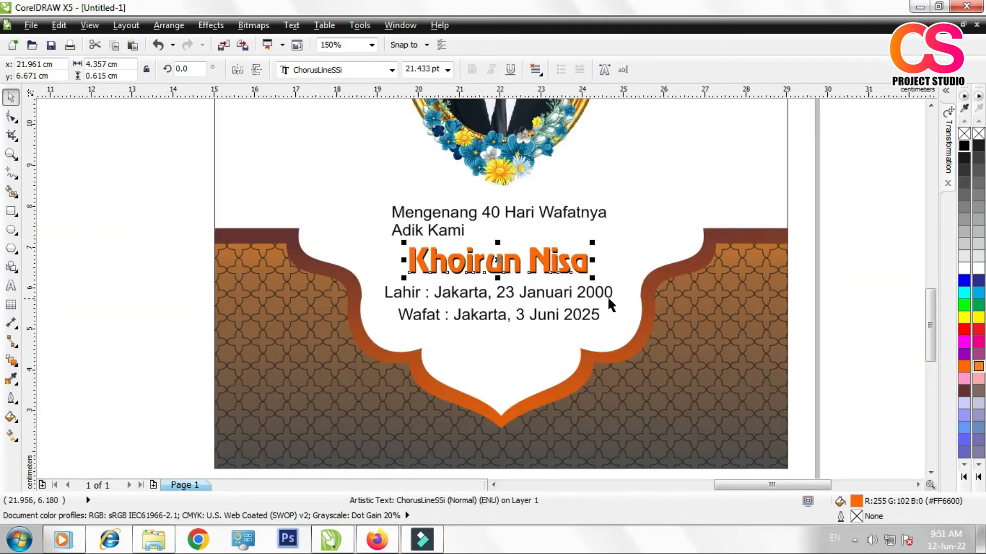
pyautogui.click(845, 266)
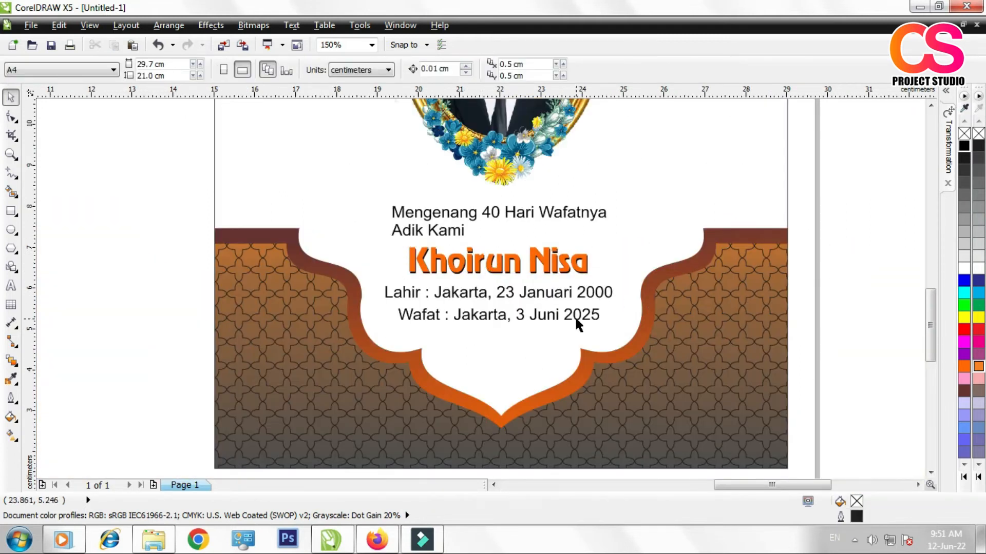
# Step: Set the two-line text "Mengenang 40 Hari Wafatnya / Adik Kami" to centre alignment
pyautogui.click(430, 218)
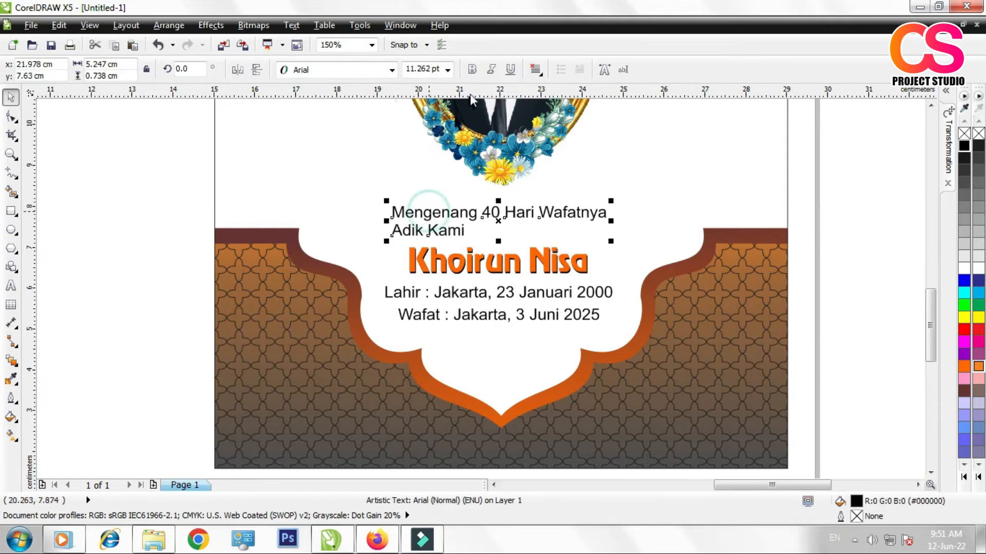
pyautogui.click(535, 70)
pyautogui.click(550, 115)
pyautogui.click(858, 241)
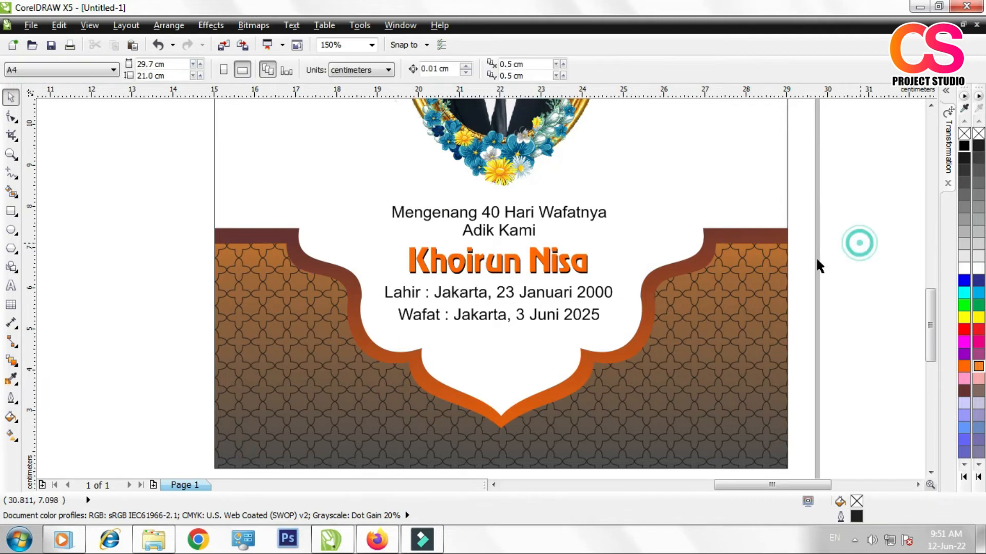
# Step: Draw a rectangle about 5.9 by 0.6 cm around the line "Mengenang 40 Hari Wafatnya"
pyautogui.click(11, 211)
pyautogui.scroll(1, 493, 205)
pyautogui.moveTo(263, 190); pyautogui.dragTo(750, 241)
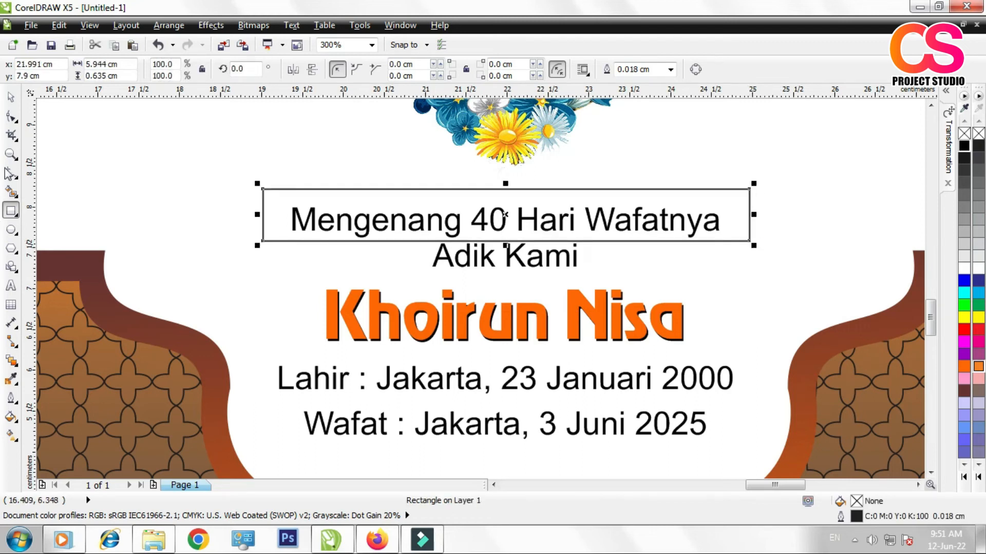
pyautogui.press('space')
# Step: Adjust the rectangle's upper and lower edges to fit closely around the text line, about 0.47 cm tall
pyautogui.scroll(2, 508, 206)
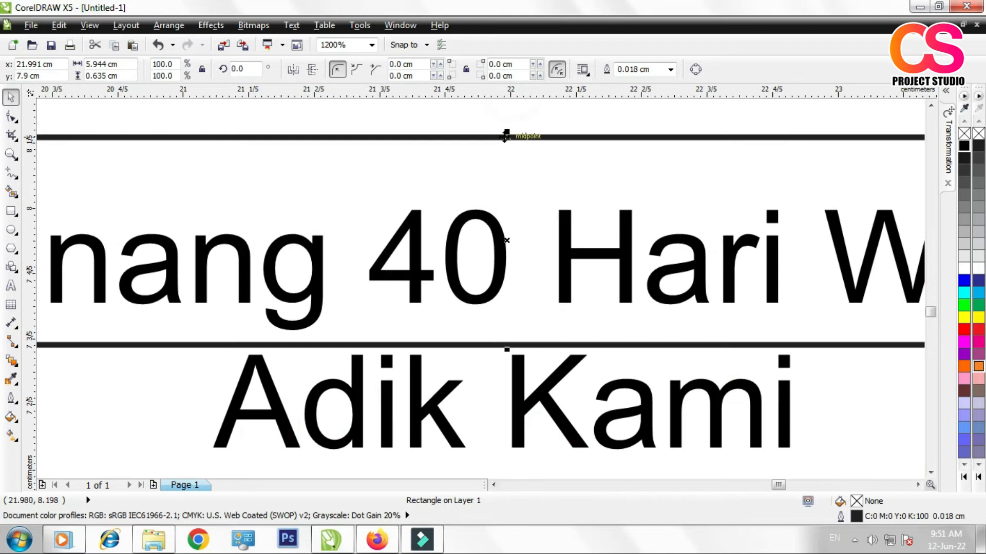
pyautogui.moveTo(507, 134); pyautogui.dragTo(537, 187)
pyautogui.scroll(-1, 539, 193)
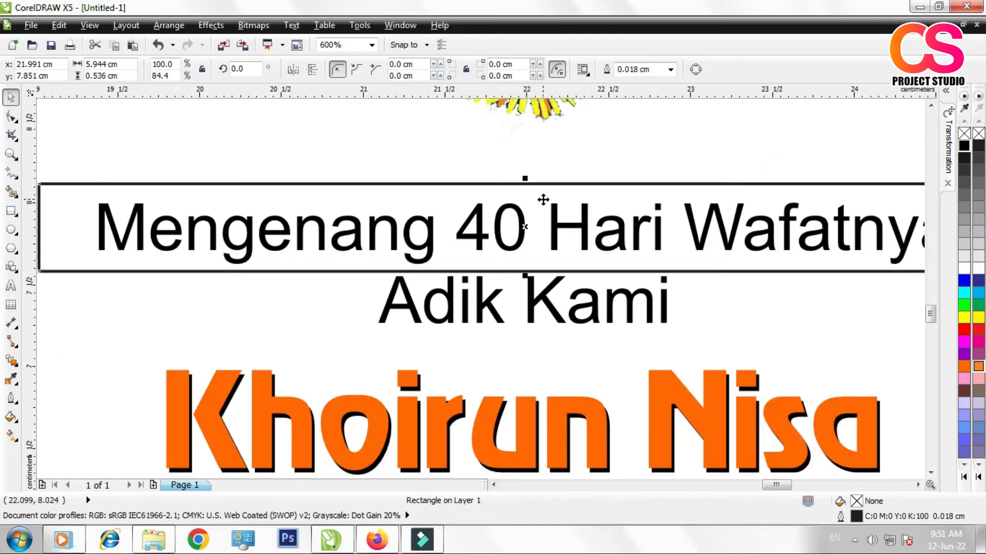
pyautogui.moveTo(525, 276); pyautogui.dragTo(526, 264)
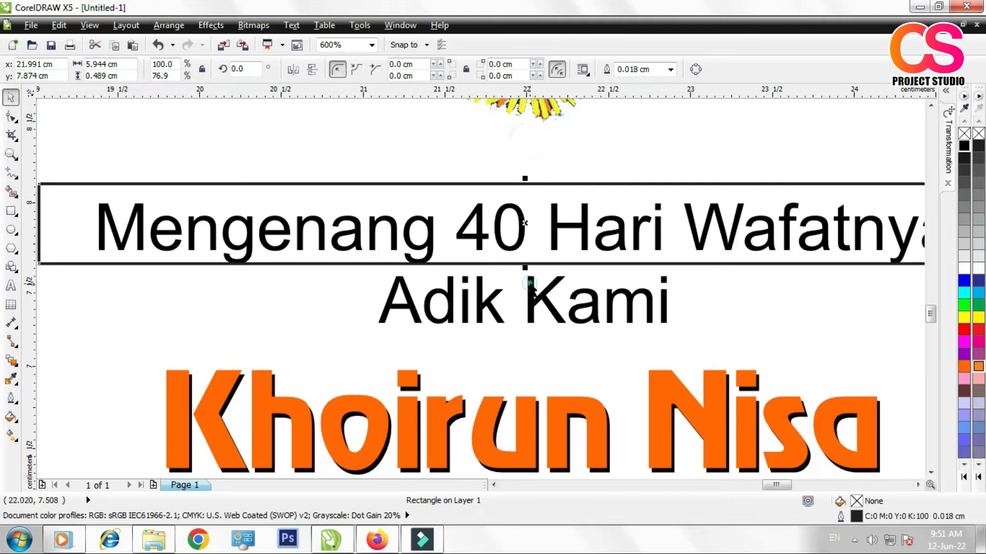
pyautogui.click(529, 281)
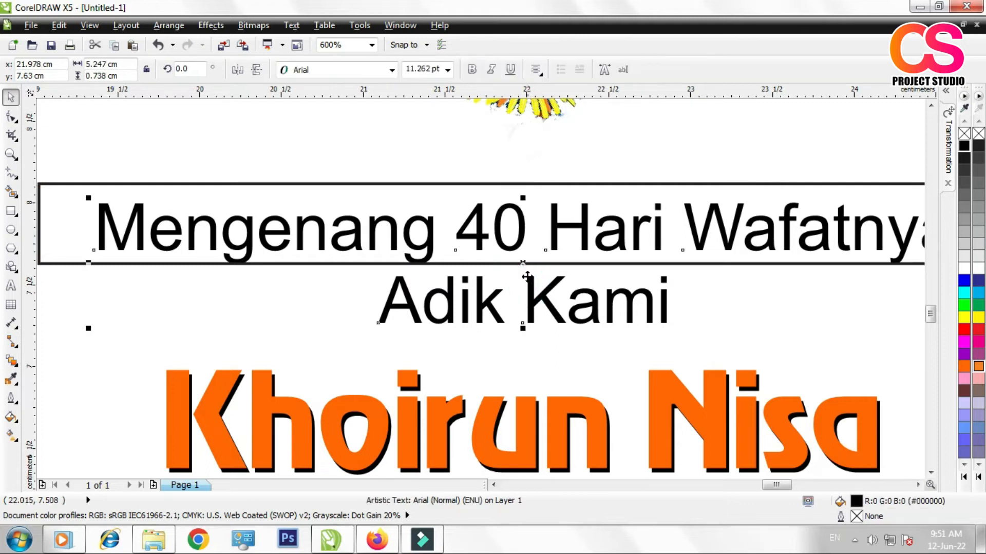
pyautogui.click(538, 183)
pyautogui.moveTo(525, 181); pyautogui.dragTo(523, 190)
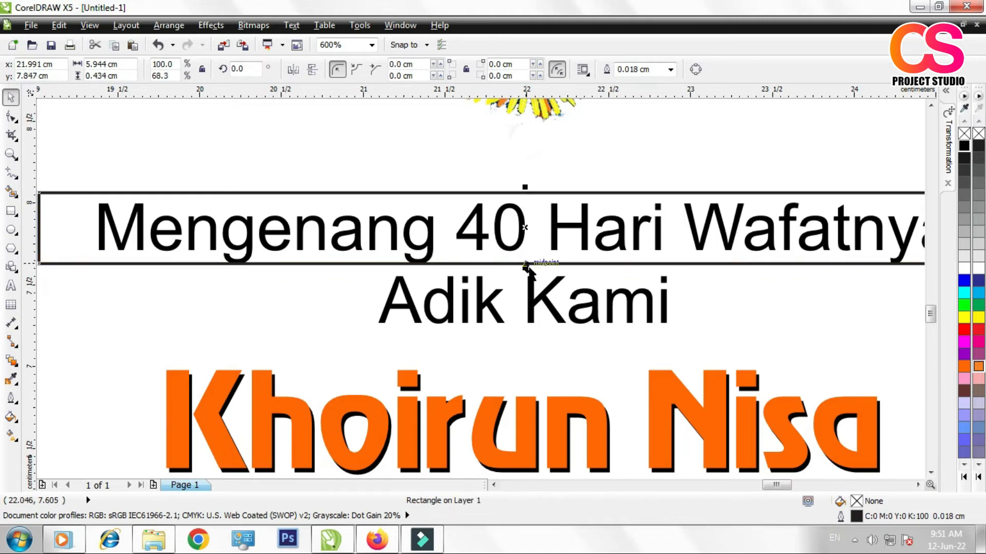
pyautogui.scroll(4, 526, 268)
pyautogui.moveTo(526, 249); pyautogui.dragTo(524, 272)
# Step: Fill the rectangle with orange (#FF6600) and place it behind the "Mengenang 40 Hari Wafatnya" text
pyautogui.scroll(-3, 524, 272)
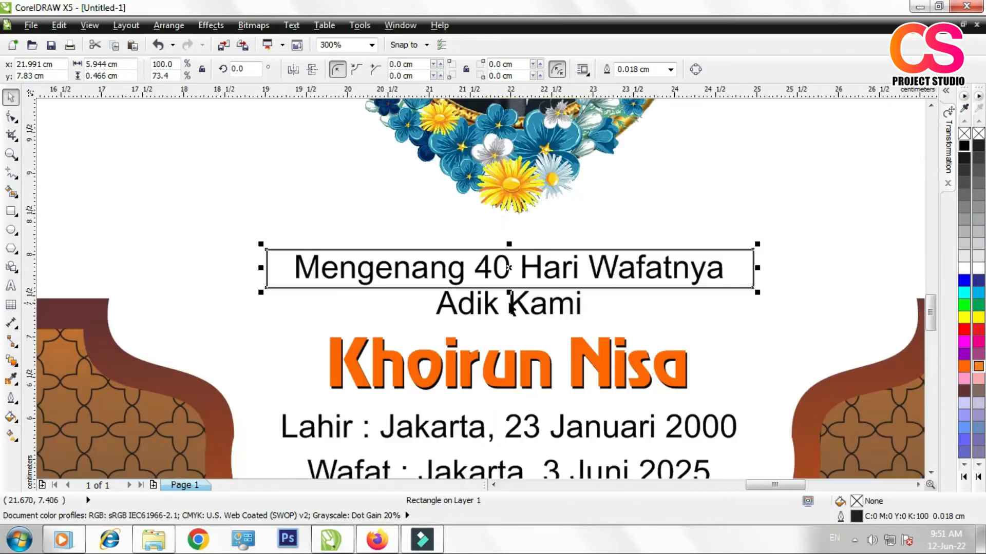
pyautogui.click(964, 366)
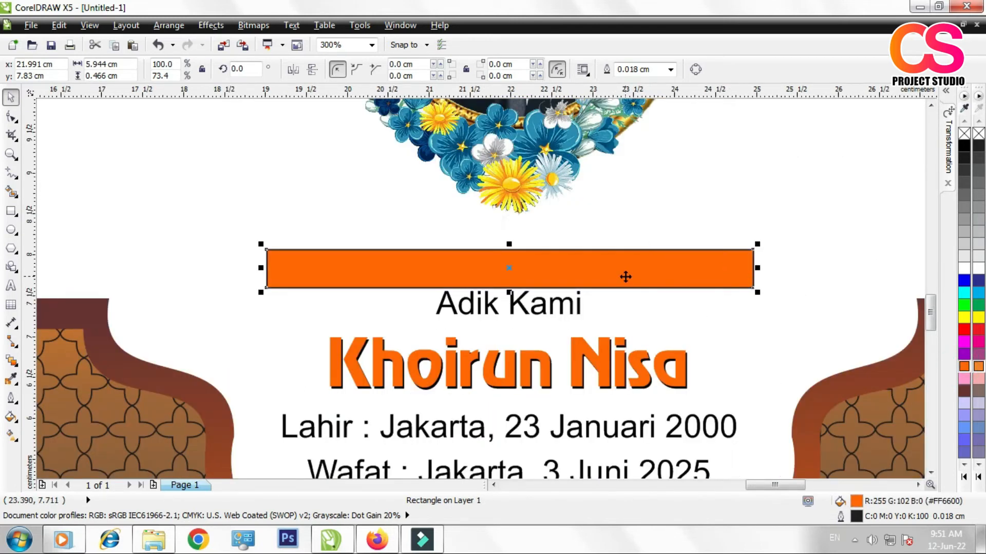
pyautogui.hotkey('ctrl', 'pagedown')
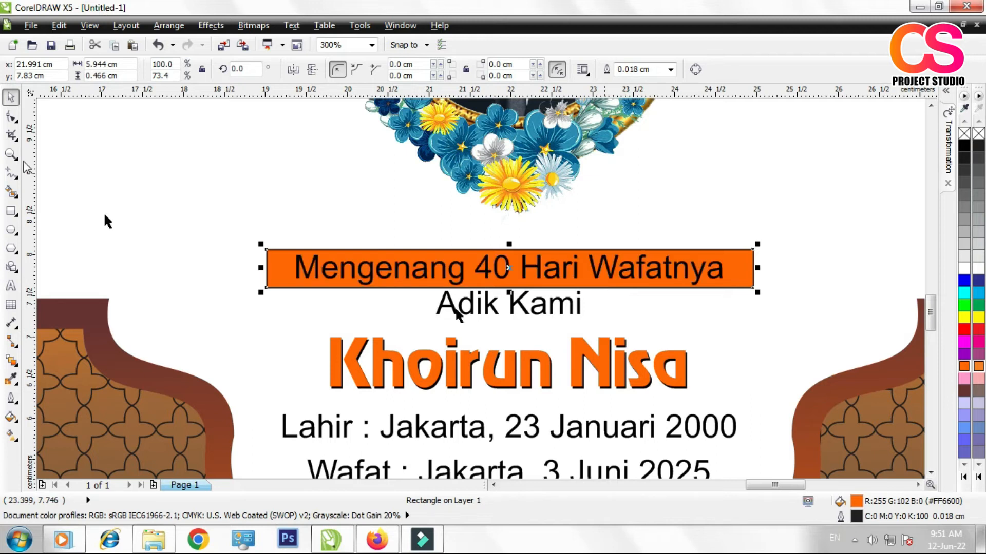
# Step: Fully round the orange rectangle's corners with the Shape tool, to a radius of about 0.233 cm
pyautogui.click(12, 117)
pyautogui.scroll(2, 263, 254)
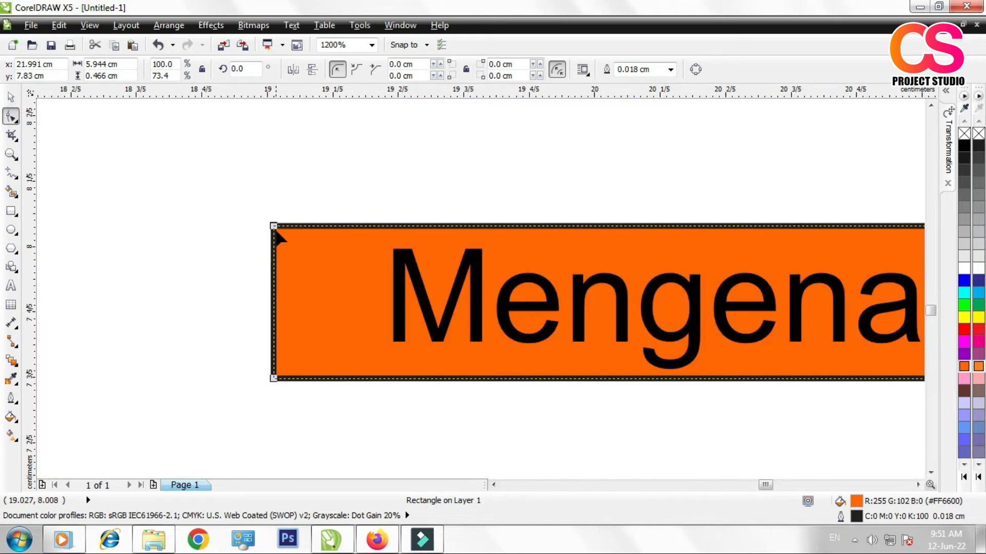
pyautogui.moveTo(273, 225); pyautogui.dragTo(266, 288)
pyautogui.scroll(-2, 264, 283)
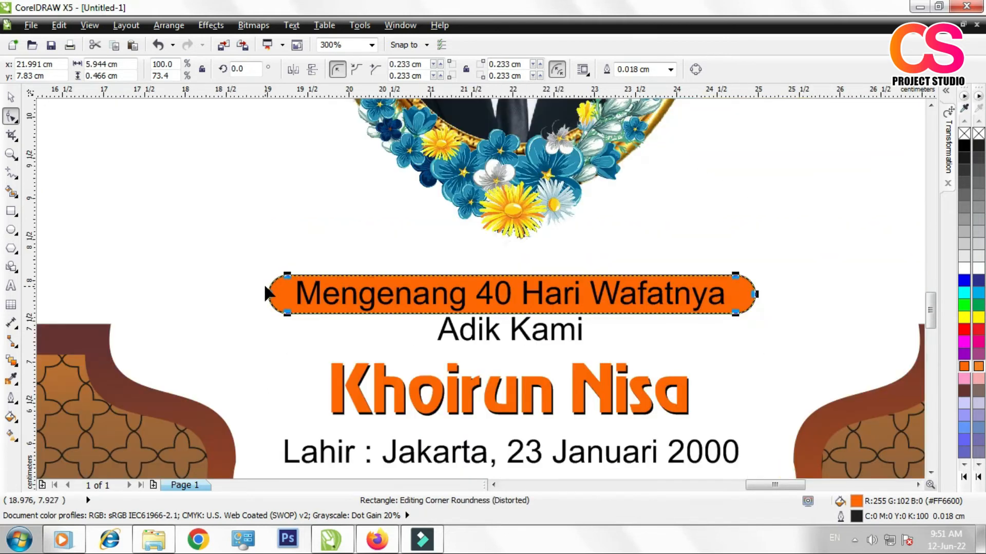
pyautogui.click(9, 97)
pyautogui.scroll(-1, 359, 255)
pyautogui.click(842, 222)
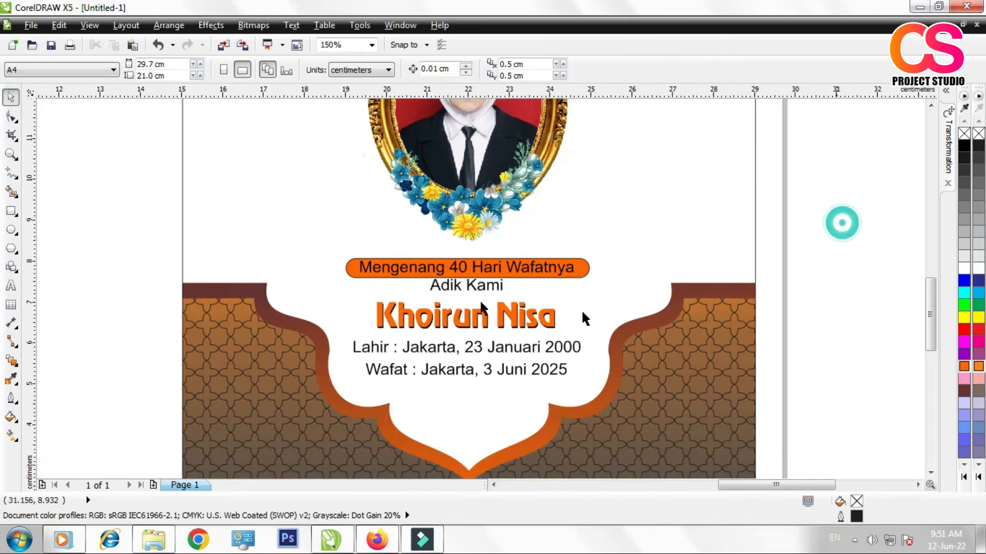
# Step: Change the font of the line "Mengenang 40 Hari Wafatnya" to AdmisiDisplaySSi
pyautogui.scroll(2, 452, 257)
pyautogui.click(451, 249)
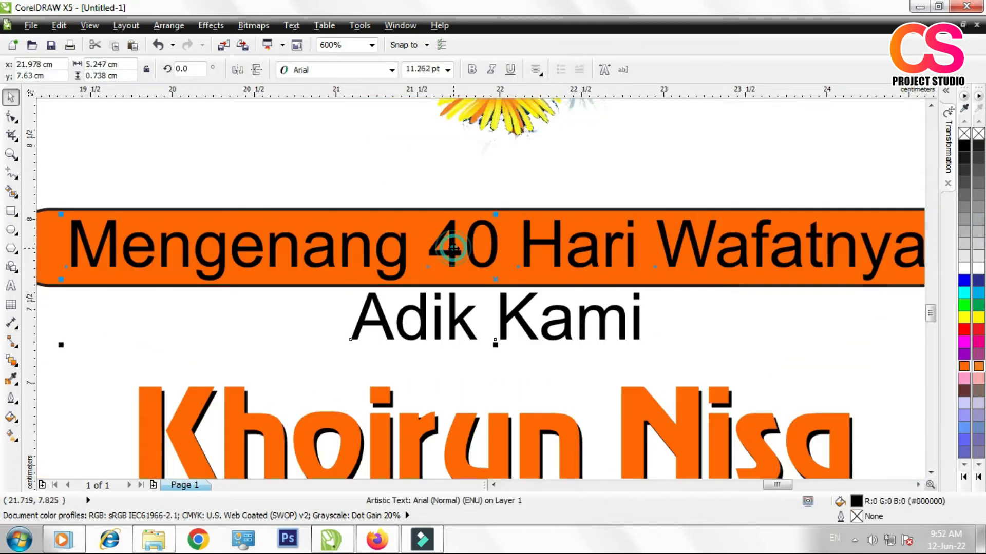
pyautogui.doubleClick(452, 249)
pyautogui.moveTo(66, 244); pyautogui.dragTo(861, 254)
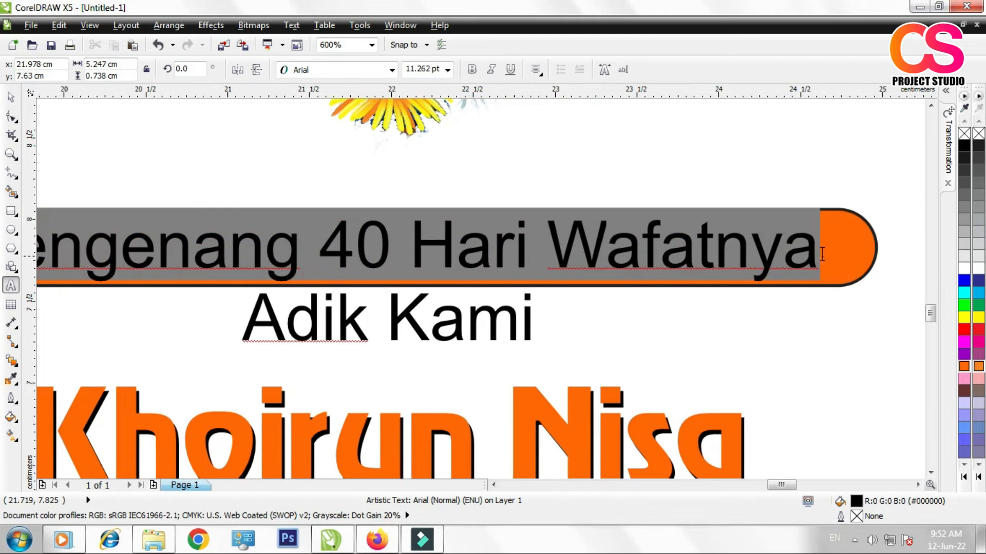
pyautogui.click(392, 70)
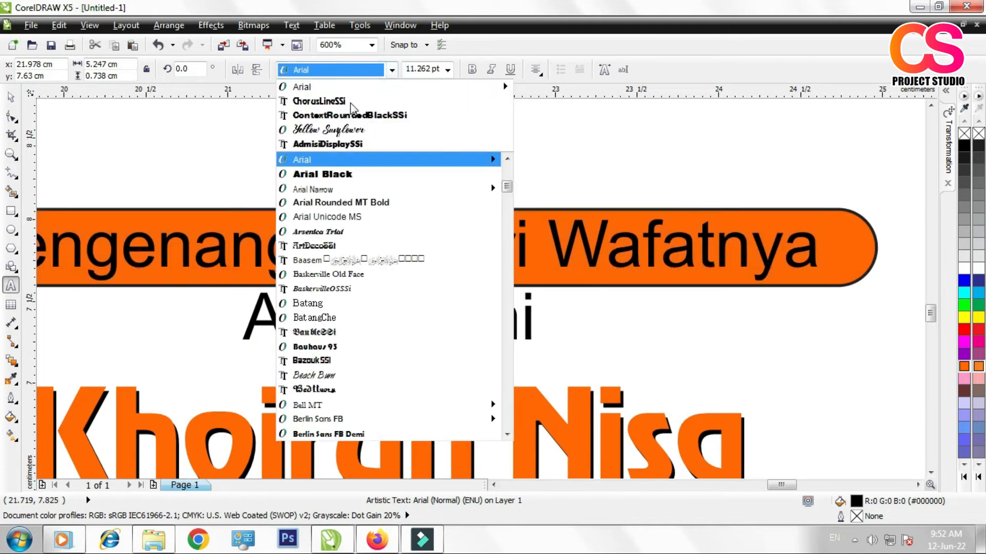
pyautogui.click(317, 147)
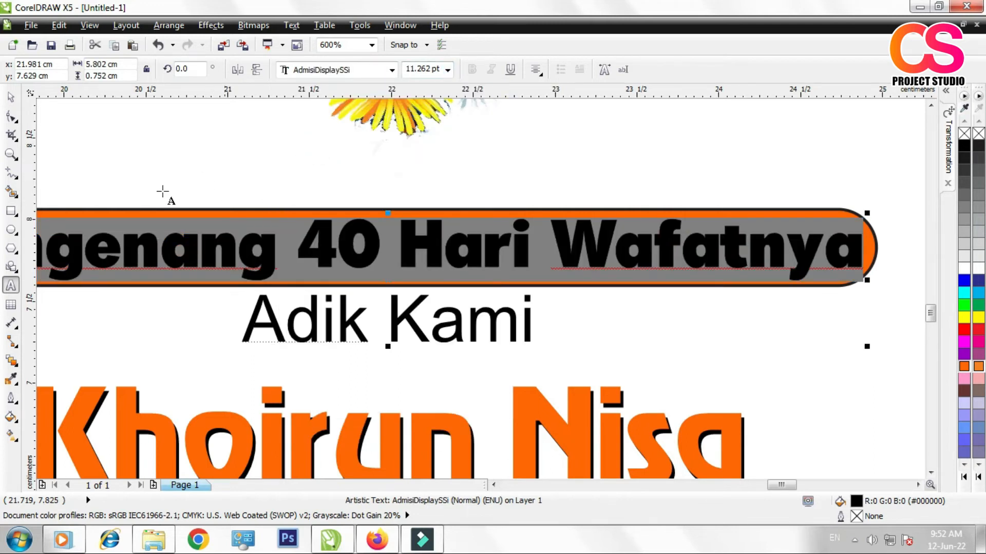
pyautogui.click(13, 99)
pyautogui.scroll(-2, 484, 211)
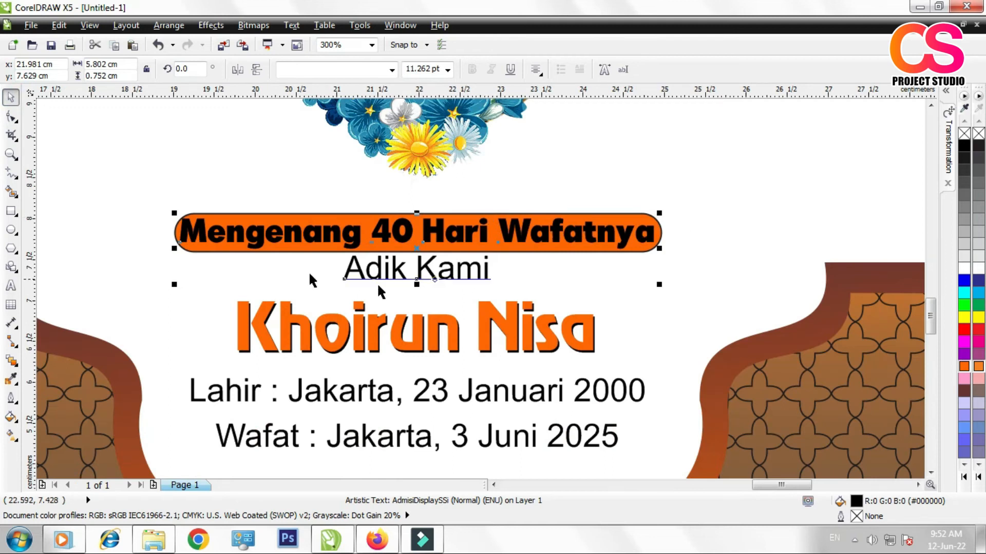
# Step: Set the font size of the line "Mengenang 40 Hari Wafatnya" to 10 pt so it fits inside the orange banner
pyautogui.scroll(2, 310, 232)
pyautogui.click(311, 231)
pyautogui.doubleClick(344, 232)
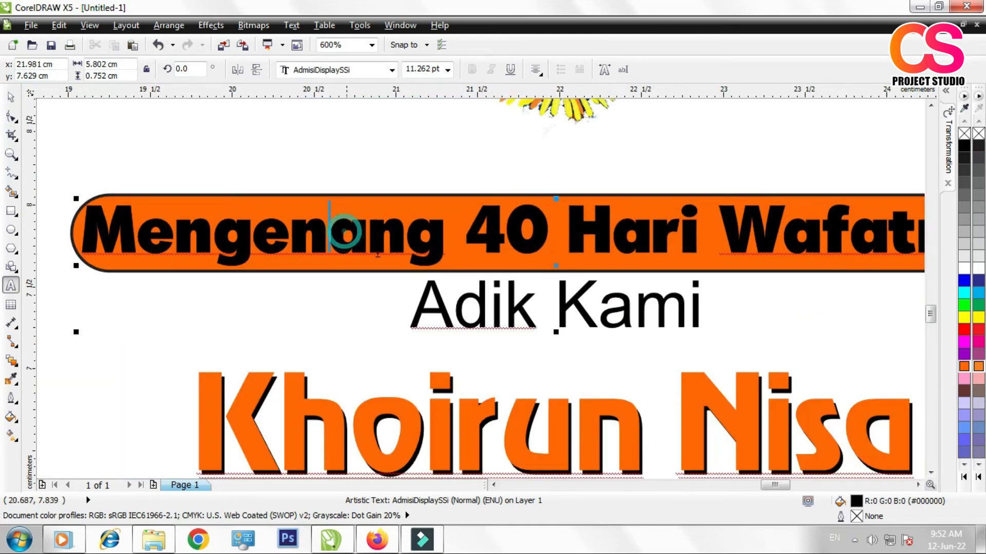
pyautogui.moveTo(85, 233); pyautogui.dragTo(833, 221)
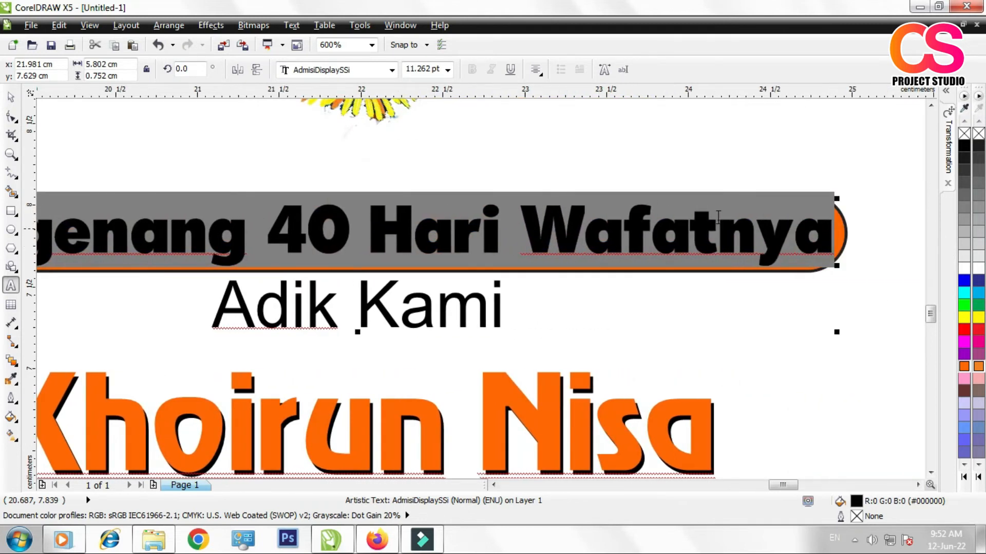
pyautogui.click(448, 70)
pyautogui.click(423, 137)
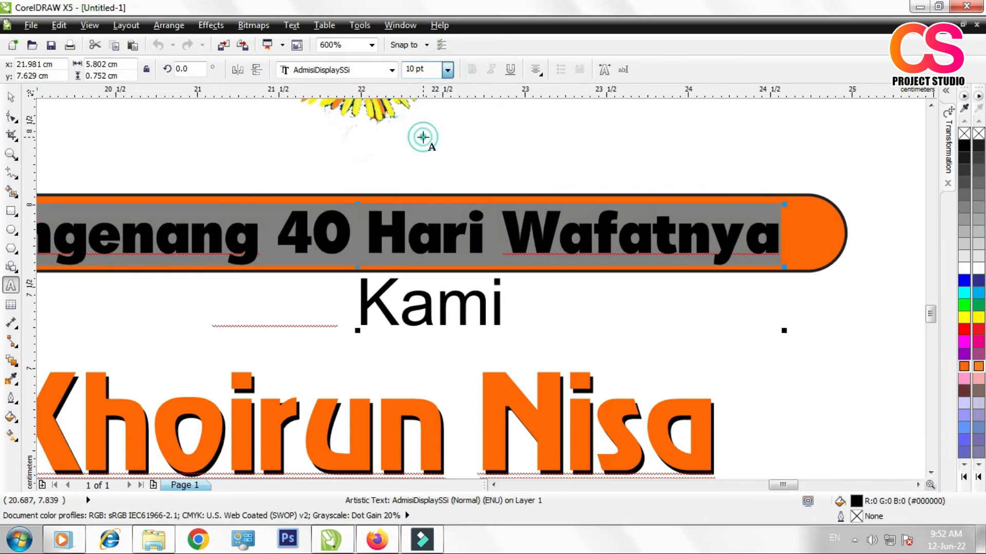
pyautogui.scroll(-1, 457, 235)
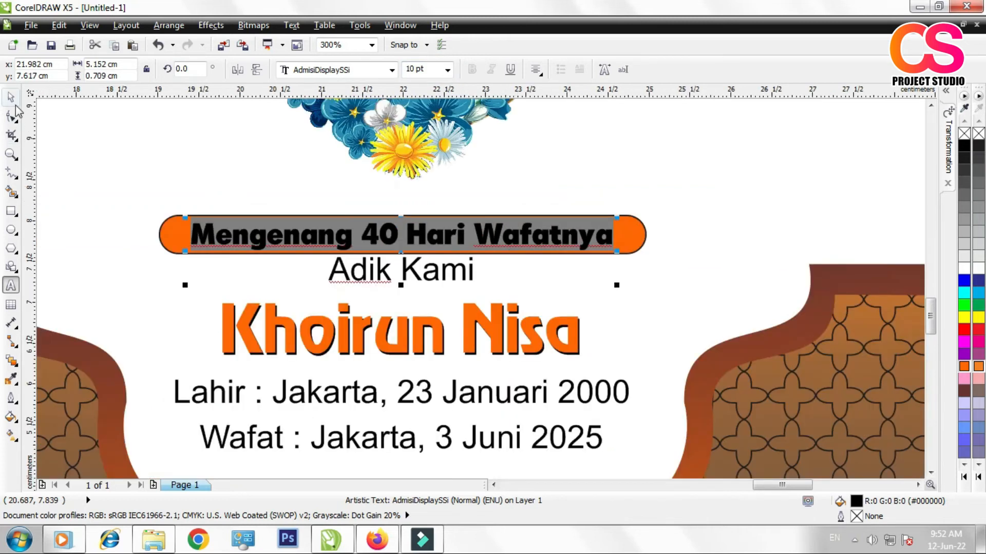
pyautogui.click(10, 97)
pyautogui.scroll(-1, 501, 305)
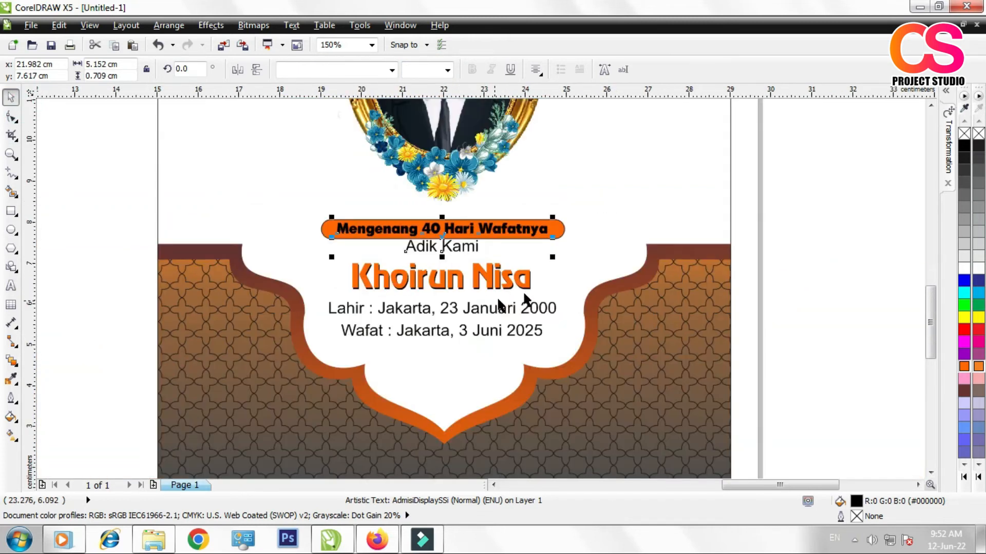
pyautogui.click(829, 203)
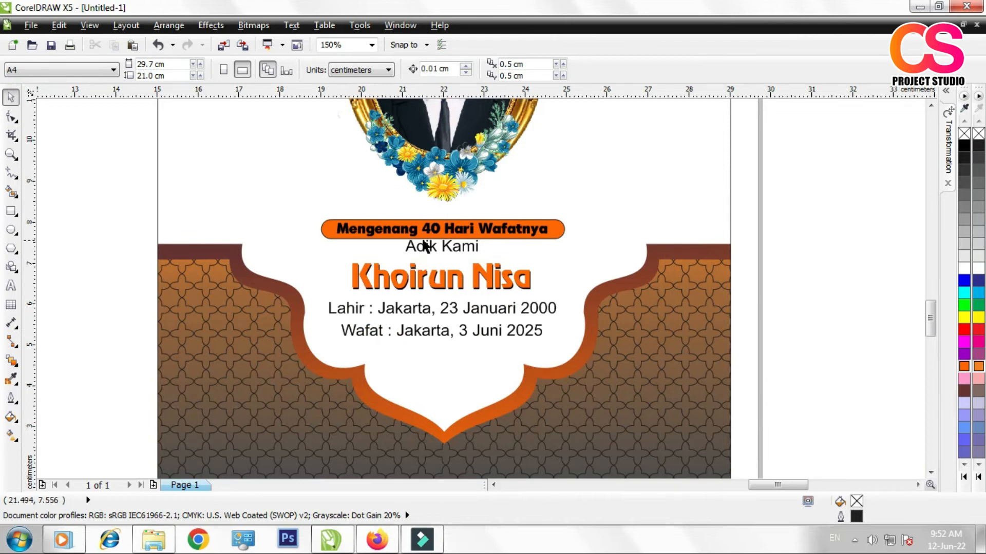
# Step: Cut the line "Adik Kami" out of the banner text and place it as a separate text object centred just below the orange banner
pyautogui.scroll(1, 424, 248)
pyautogui.scroll(-3, 442, 264)
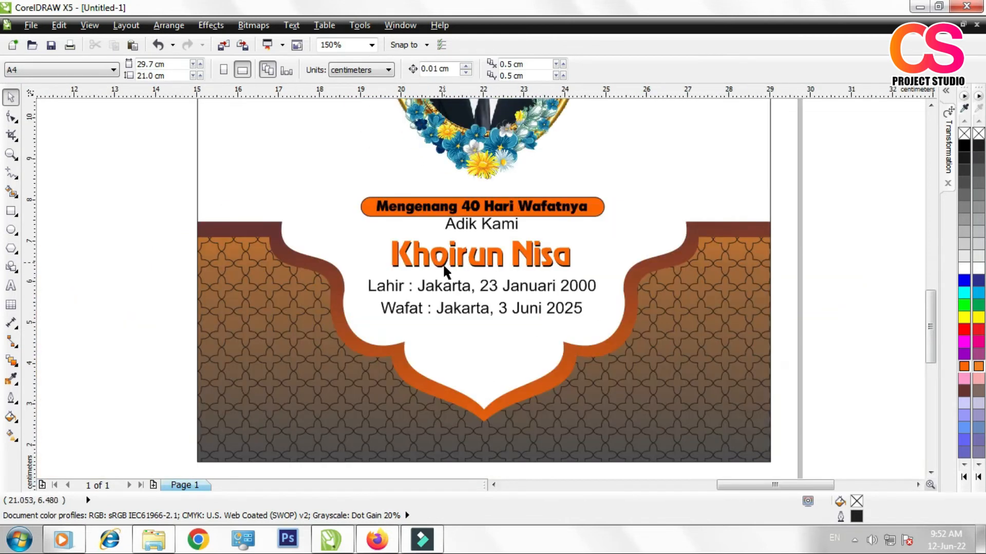
pyautogui.scroll(1, 460, 270)
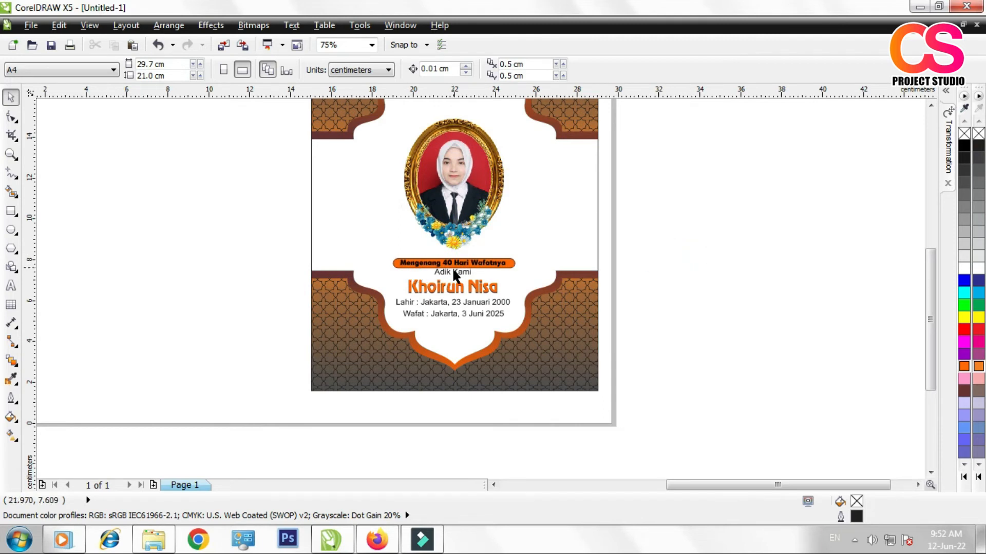
pyautogui.scroll(1, 450, 278)
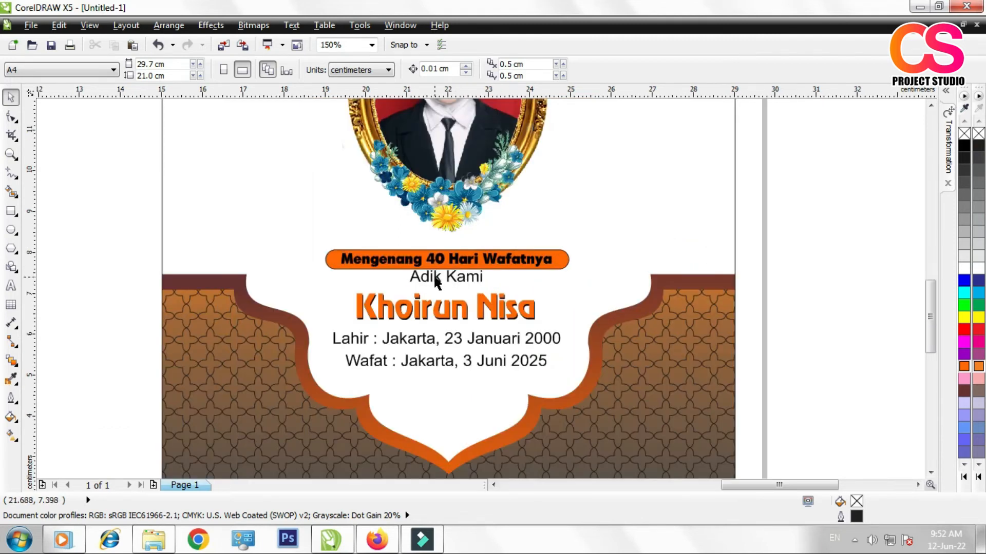
pyautogui.doubleClick(435, 281)
pyautogui.moveTo(336, 255); pyautogui.dragTo(566, 265)
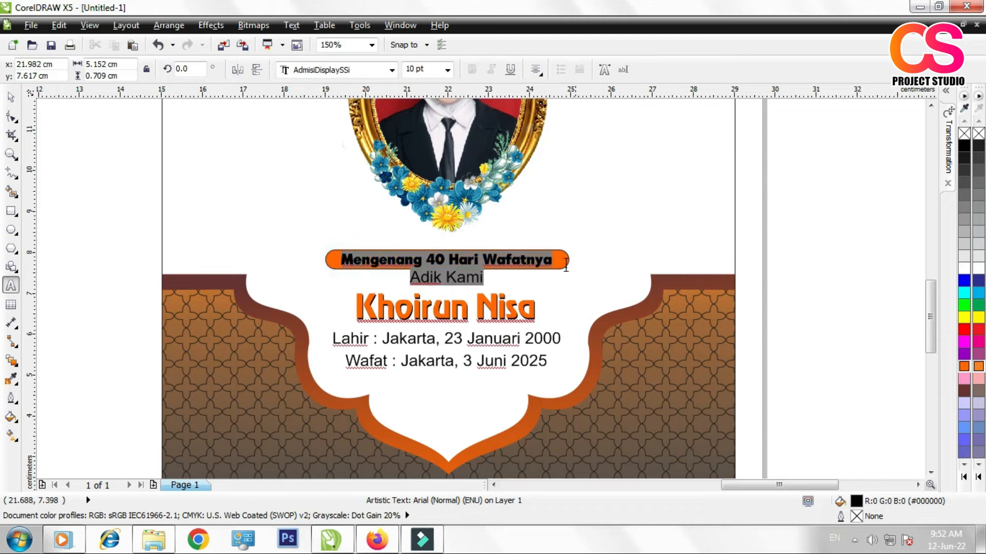
pyautogui.moveTo(409, 278); pyautogui.dragTo(484, 279)
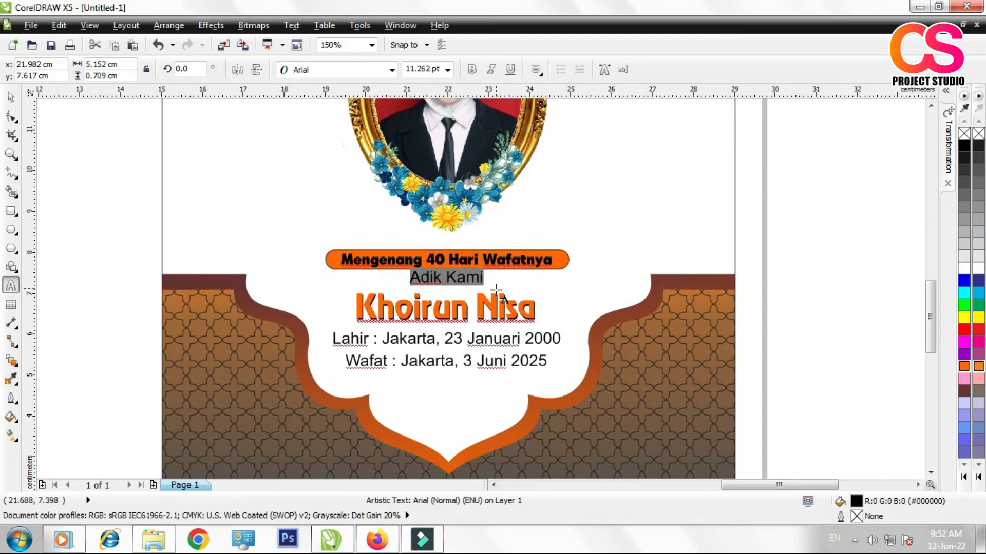
pyautogui.hotkey('ctrl', 'x')
pyautogui.click(598, 279)
pyautogui.hotkey('ctrl', 'v')
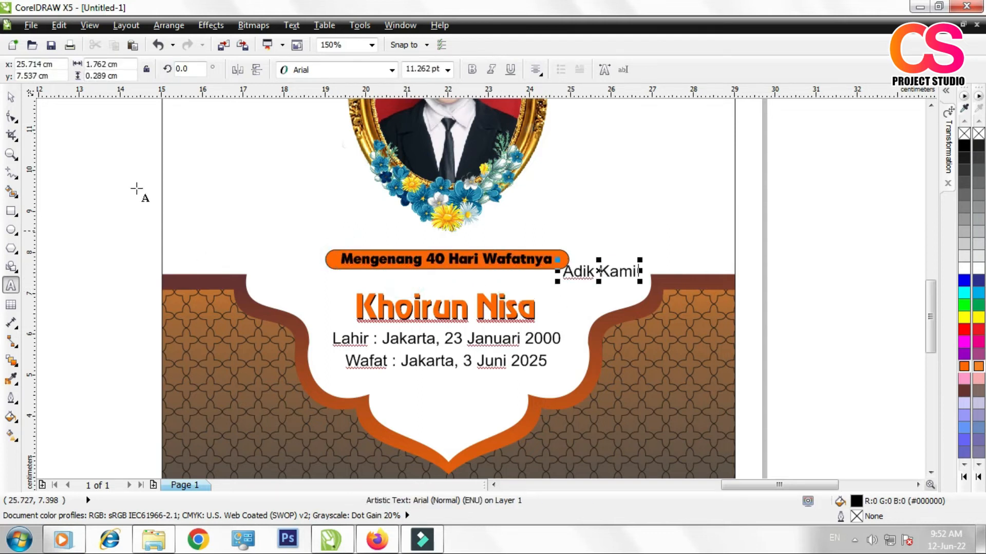
pyautogui.click(11, 97)
pyautogui.moveTo(598, 271); pyautogui.dragTo(449, 278)
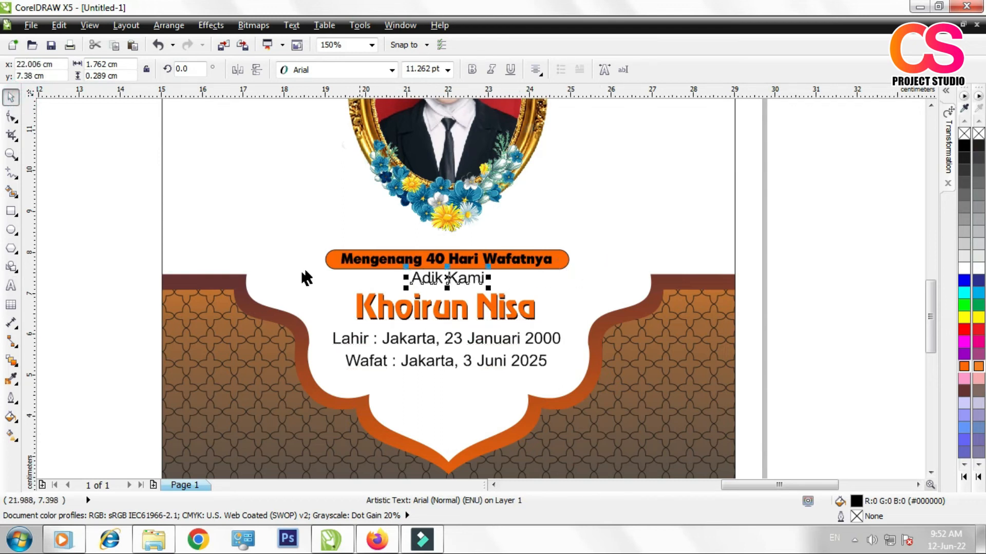
# Step: Enlarge the orange banner together with its text to about 8.8 cm wide and raise it slightly above "Adik Kami"
pyautogui.moveTo(121, 212); pyautogui.dragTo(605, 280)
pyautogui.moveTo(574, 244); pyautogui.dragTo(634, 230)
pyautogui.moveTo(468, 262); pyautogui.dragTo(468, 252)
# Step: Select the banner and all memorial text lines and centre them horizontally on the cover panel
pyautogui.scroll(-1, 464, 281)
pyautogui.moveTo(284, 236); pyautogui.dragTo(563, 343)
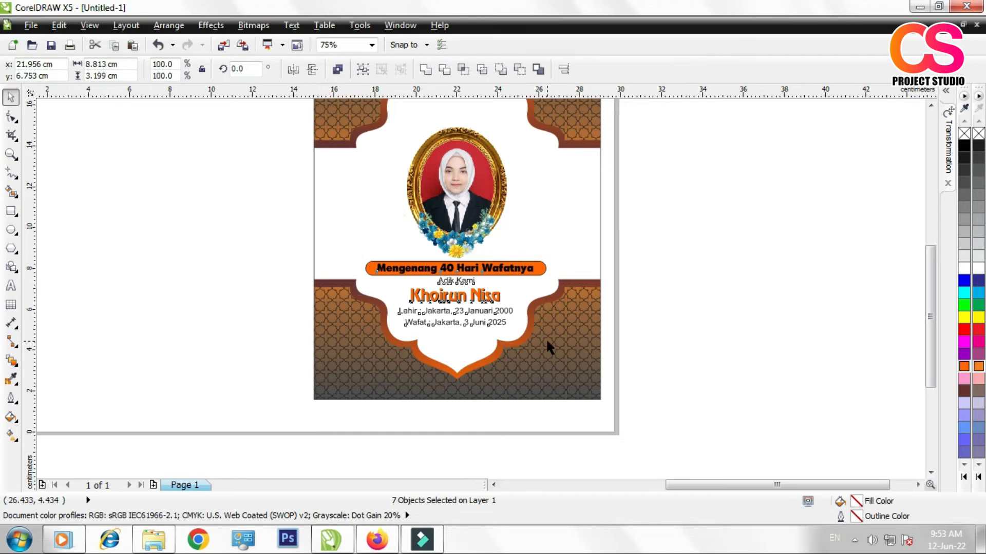
pyautogui.click(682, 314)
pyautogui.moveTo(265, 236); pyautogui.dragTo(575, 363)
pyautogui.keyDown('shift'); pyautogui.click(541, 385); pyautogui.keyUp('shift')
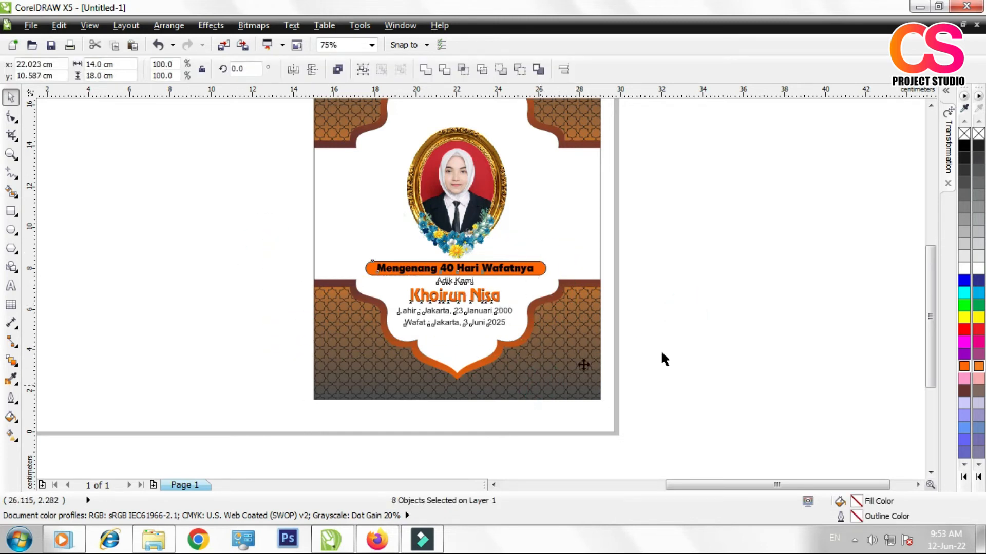
pyautogui.click(713, 337)
# Step: Remove the outline from the orange banner behind "Mengenang 40 Hari Wafatnya"
pyautogui.scroll(5, 539, 272)
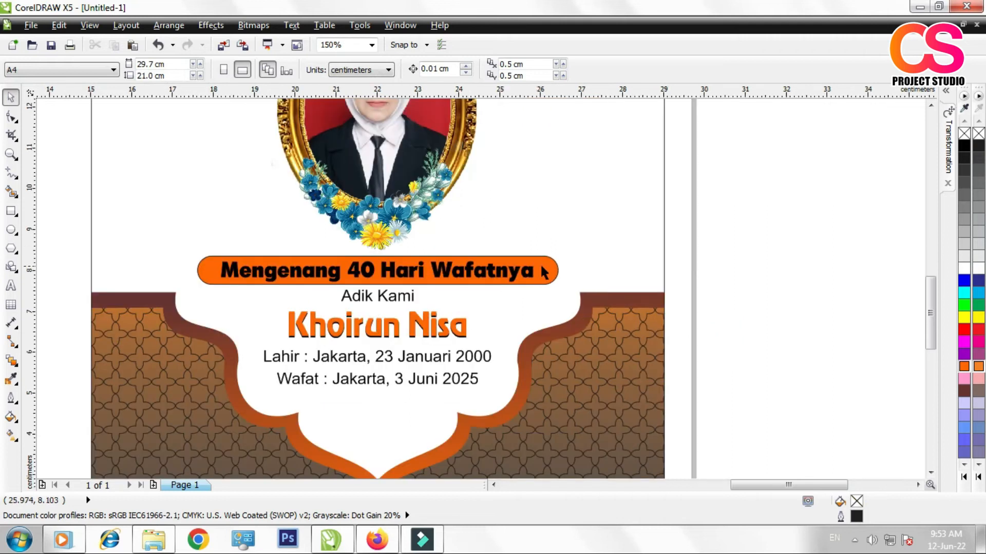
pyautogui.click(556, 227)
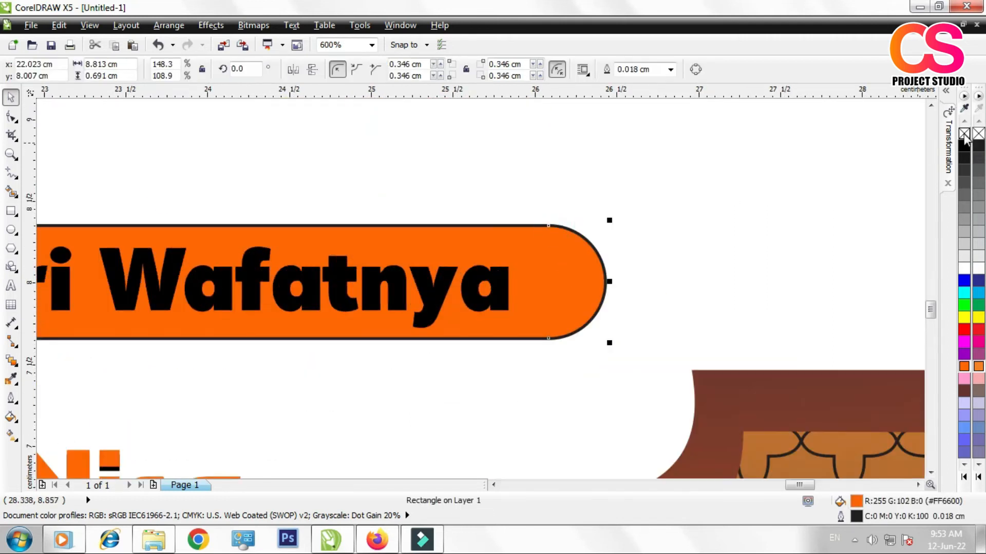
pyautogui.rightClick(964, 135)
pyautogui.scroll(-2, 581, 226)
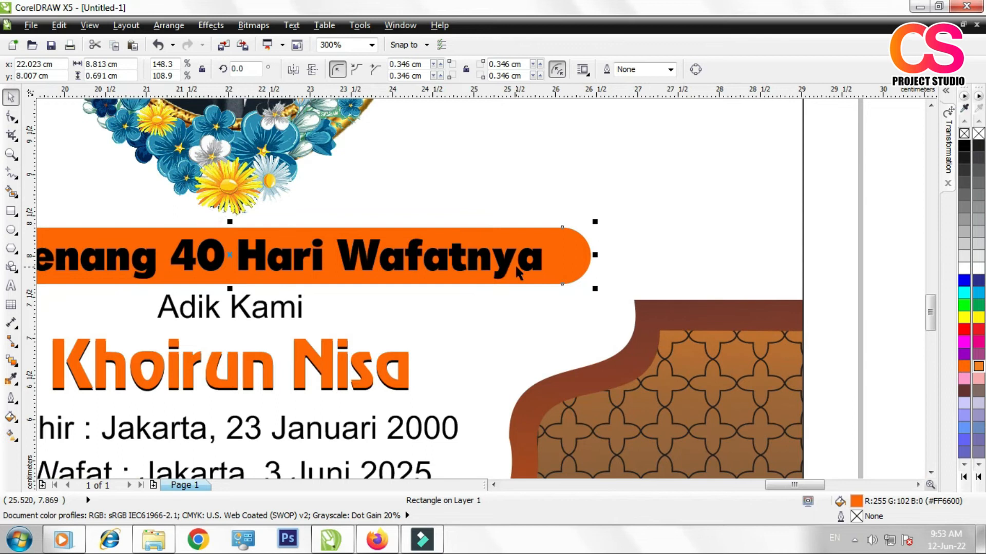
pyautogui.scroll(-2, 569, 281)
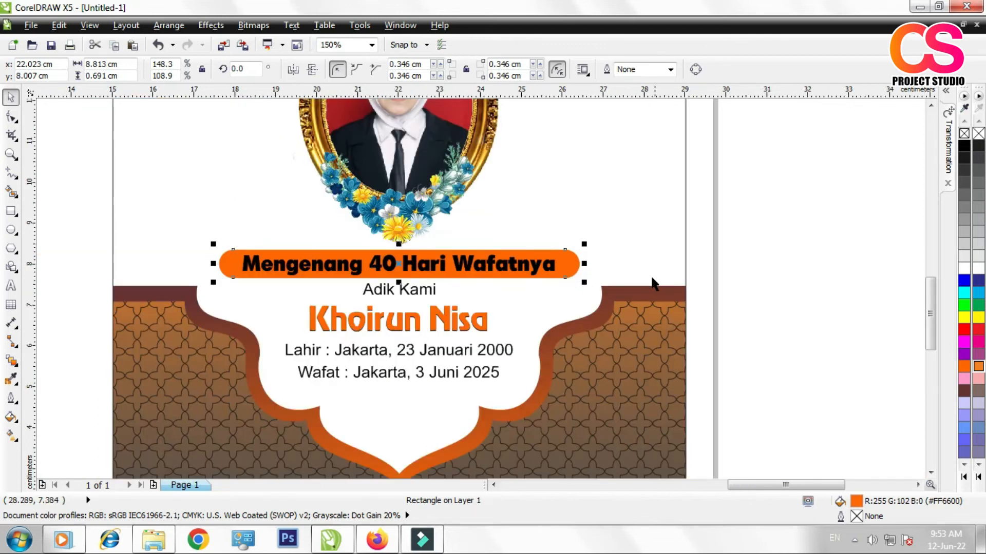
pyautogui.click(792, 253)
pyautogui.scroll(-2, 448, 316)
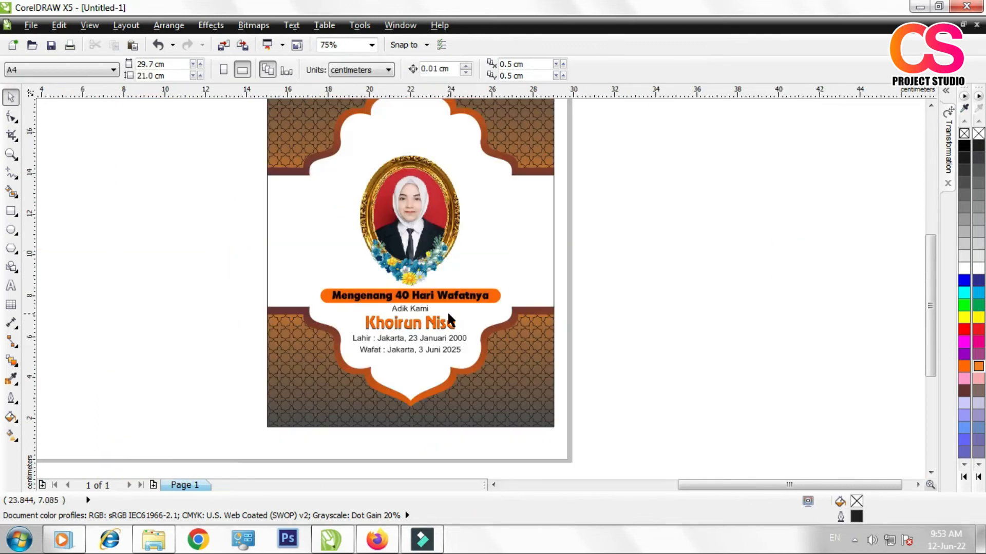
pyautogui.scroll(-2, 415, 286)
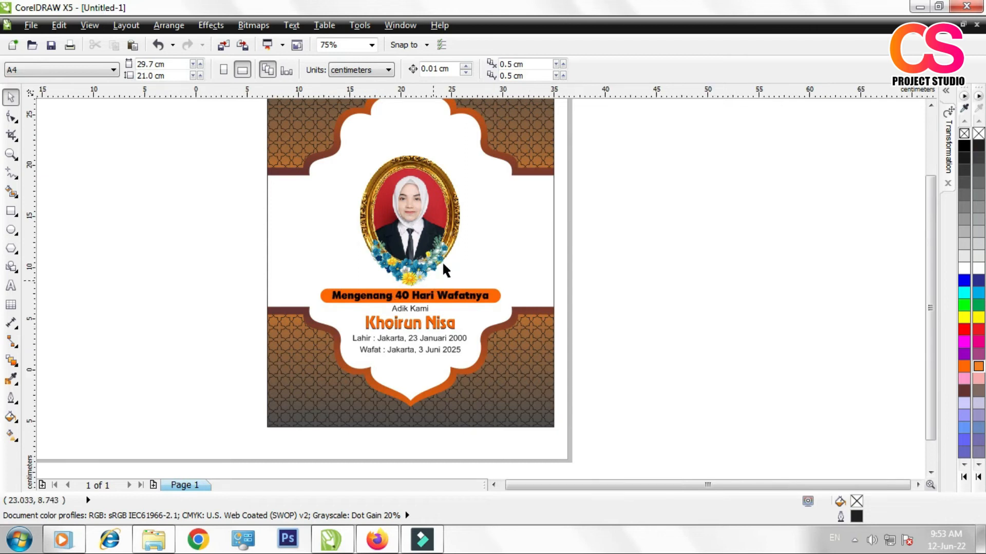
# Step: Scale down the orange Yasin calligraphy and place it inside the upper arch, above the portrait frame
pyautogui.scroll(2, 414, 194)
pyautogui.scroll(-2, 343, 290)
pyautogui.moveTo(64, 340); pyautogui.dragTo(344, 261)
pyautogui.moveTo(224, 194); pyautogui.dragTo(277, 232)
pyautogui.moveTo(301, 257); pyautogui.dragTo(574, 174)
pyautogui.click(778, 195)
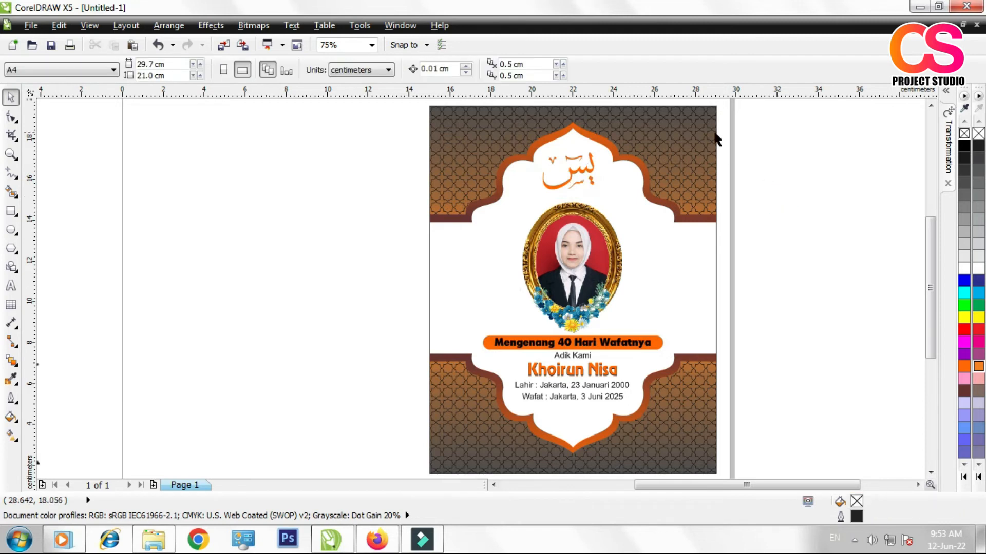
pyautogui.scroll(2, 584, 164)
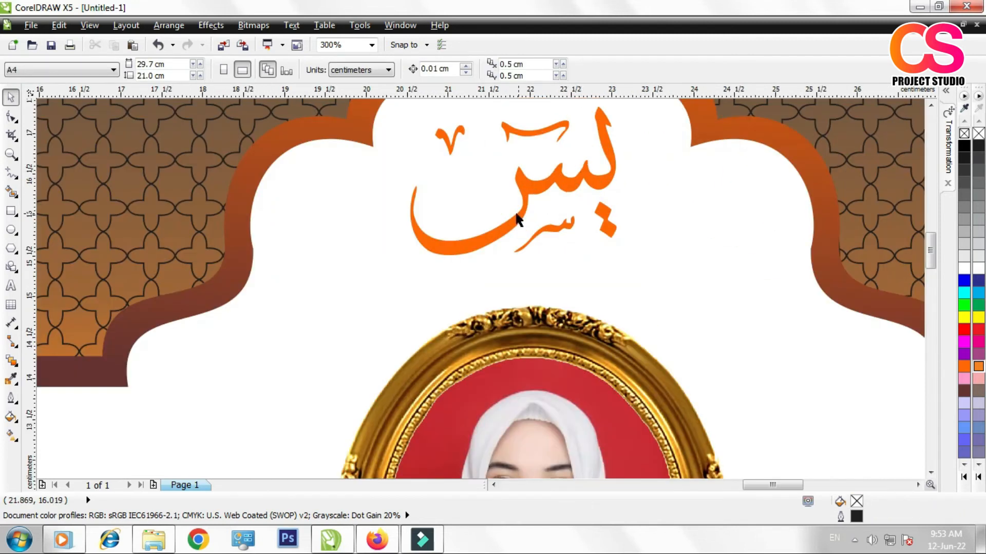
pyautogui.scroll(-1, 519, 220)
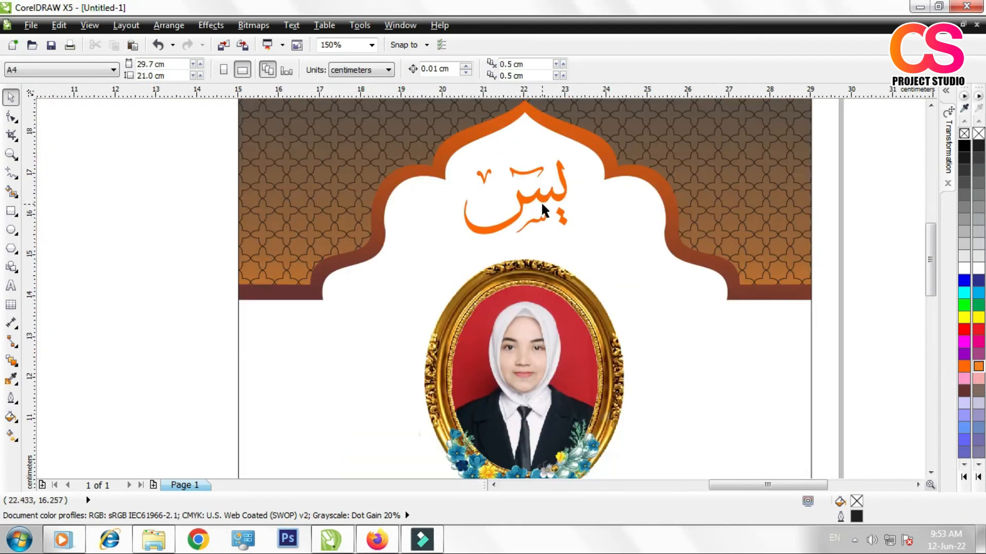
pyautogui.scroll(-1, 552, 204)
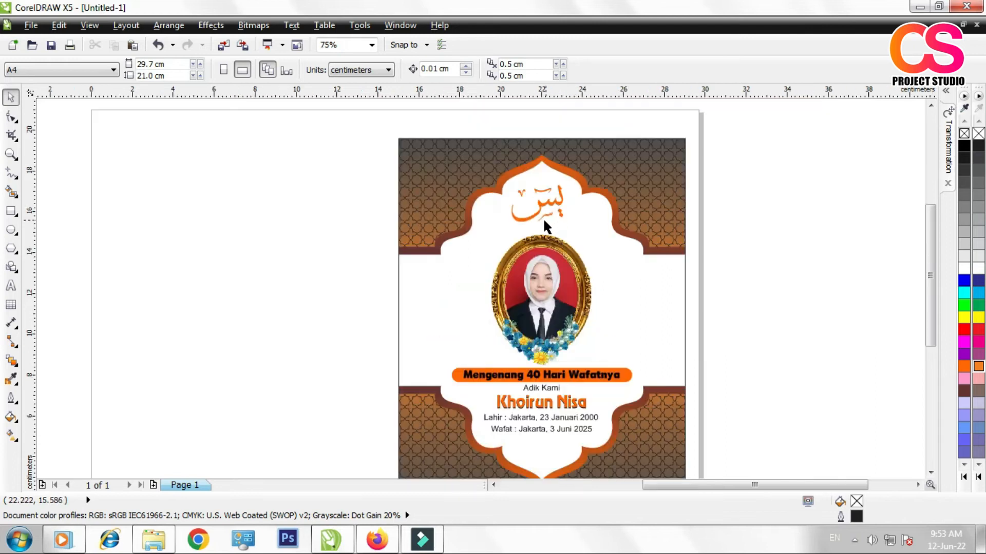
# Step: Scale the lantern image down to about 1.57 by 3.27 cm and place it in the white area left of the portrait
pyautogui.scroll(-1, 552, 229)
pyautogui.moveTo(277, 341); pyautogui.dragTo(461, 278)
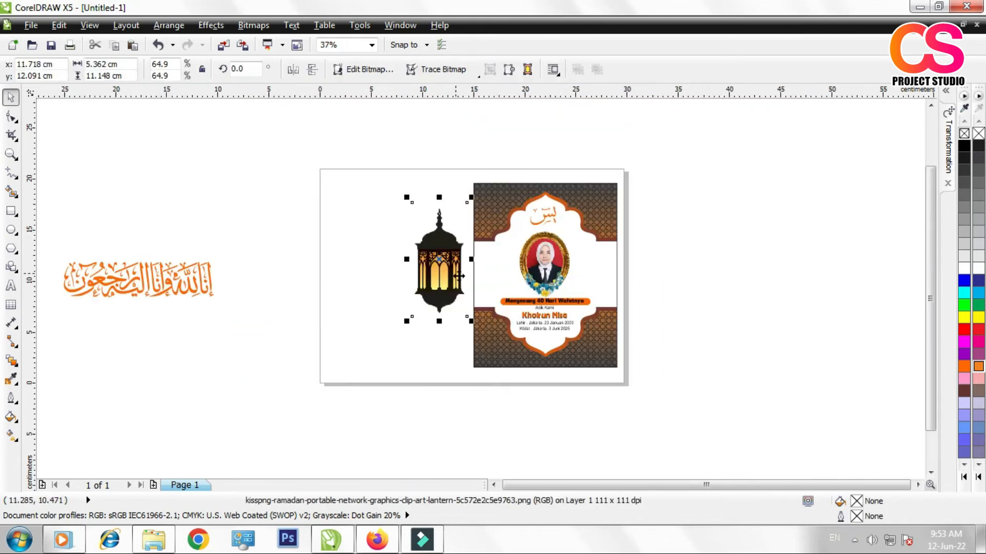
pyautogui.scroll(1, 461, 278)
pyautogui.moveTo(352, 129); pyautogui.dragTo(395, 212)
pyautogui.moveTo(411, 247); pyautogui.dragTo(510, 260)
pyautogui.scroll(1, 502, 259)
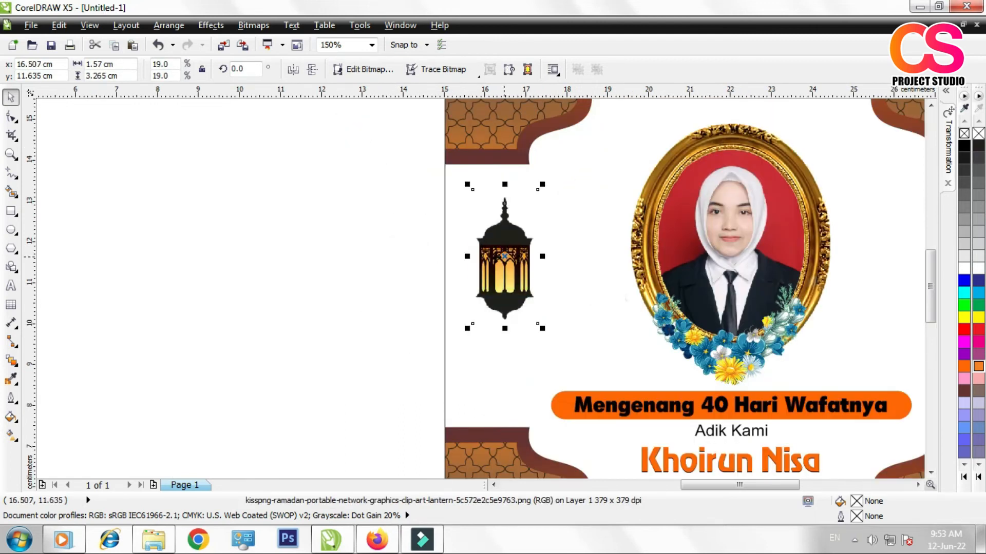
pyautogui.scroll(-1, 385, 245)
pyautogui.scroll(1, 439, 214)
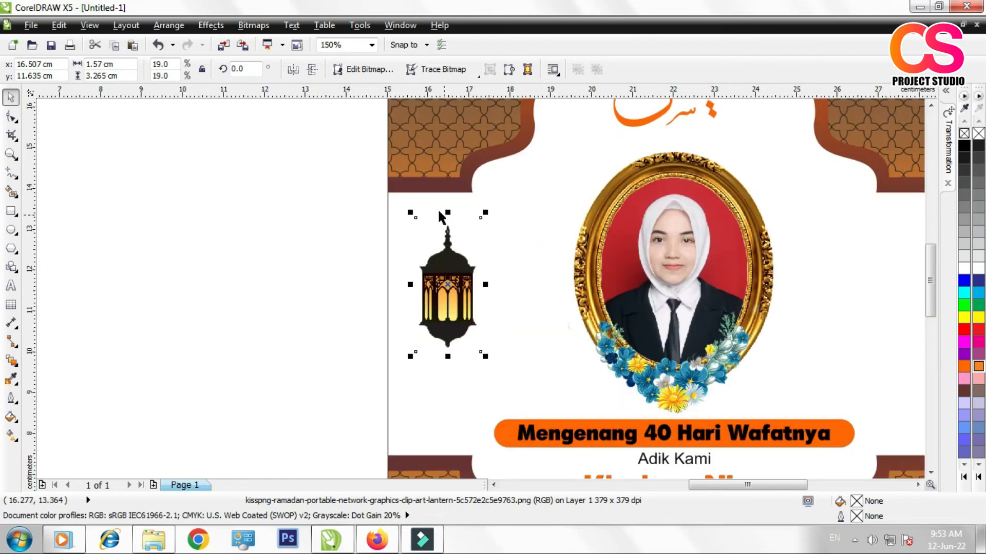
# Step: Draw a hanging cord above the lantern as a thin rectangle about 0.035 by 0.926 cm, filled black with no outline
pyautogui.click(11, 210)
pyautogui.scroll(1, 449, 206)
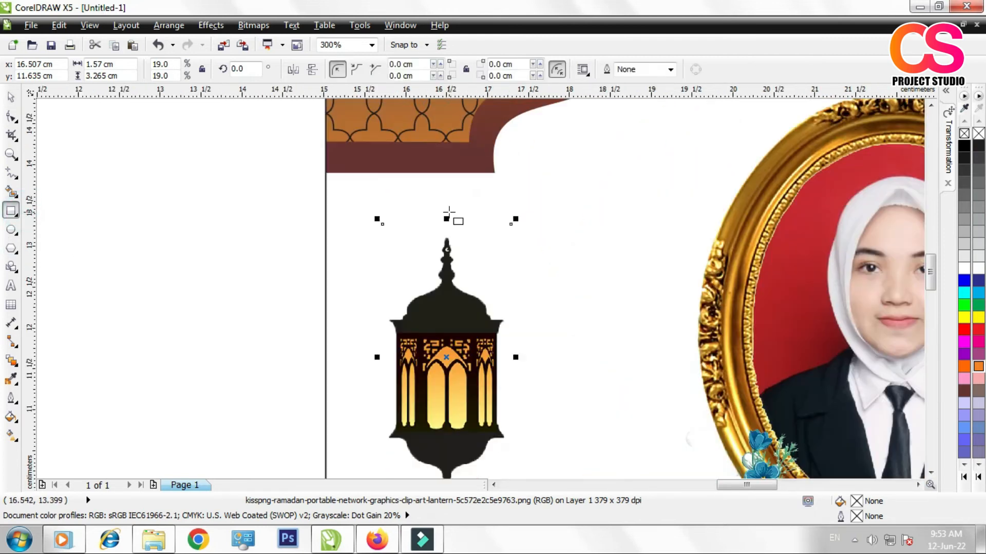
pyautogui.click(447, 165)
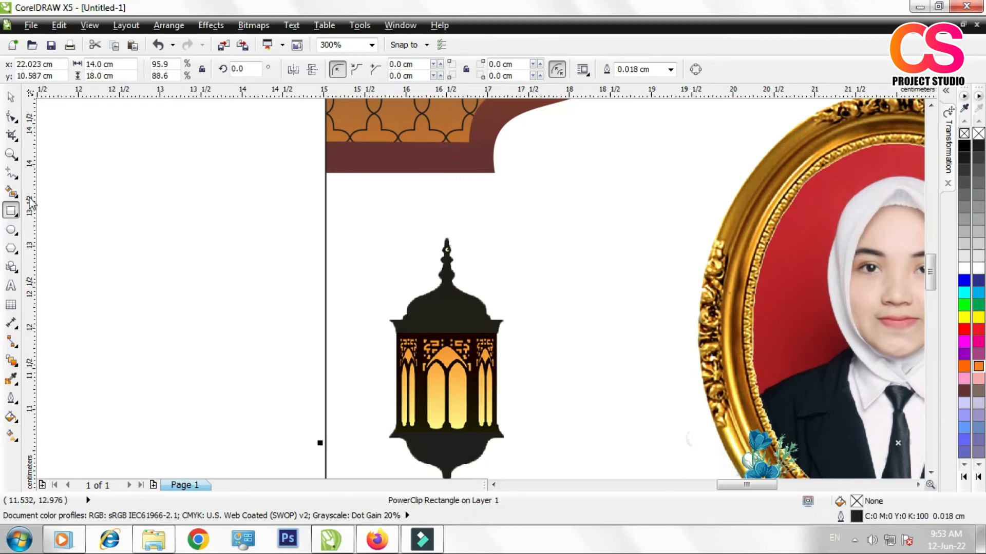
pyautogui.moveTo(445, 169); pyautogui.dragTo(446, 245)
pyautogui.click(11, 97)
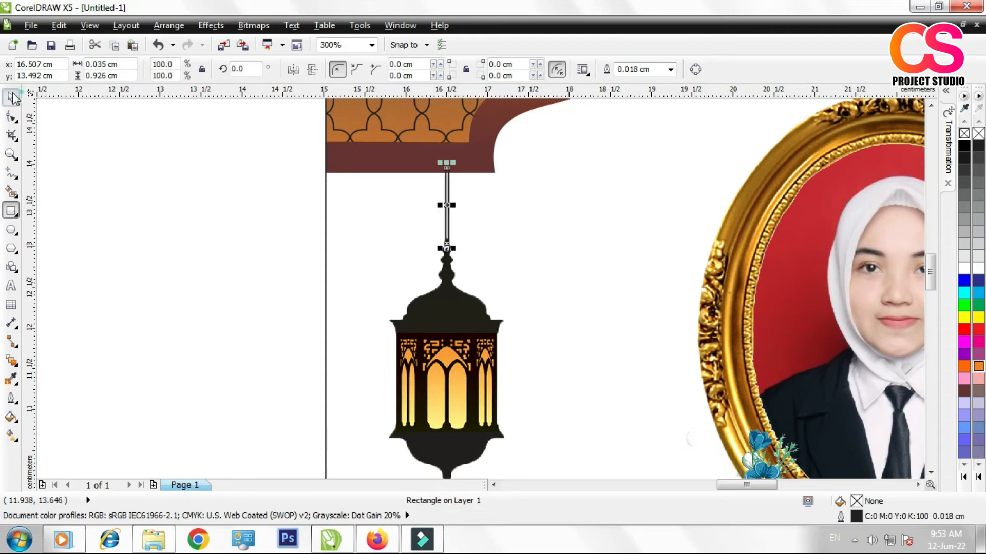
pyautogui.click(964, 146)
pyautogui.rightClick(964, 134)
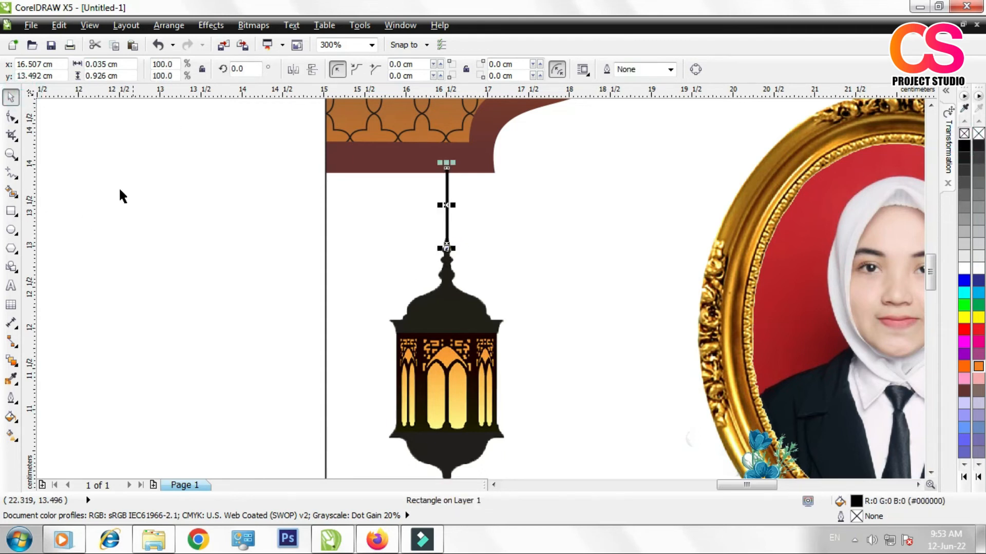
pyautogui.click(122, 213)
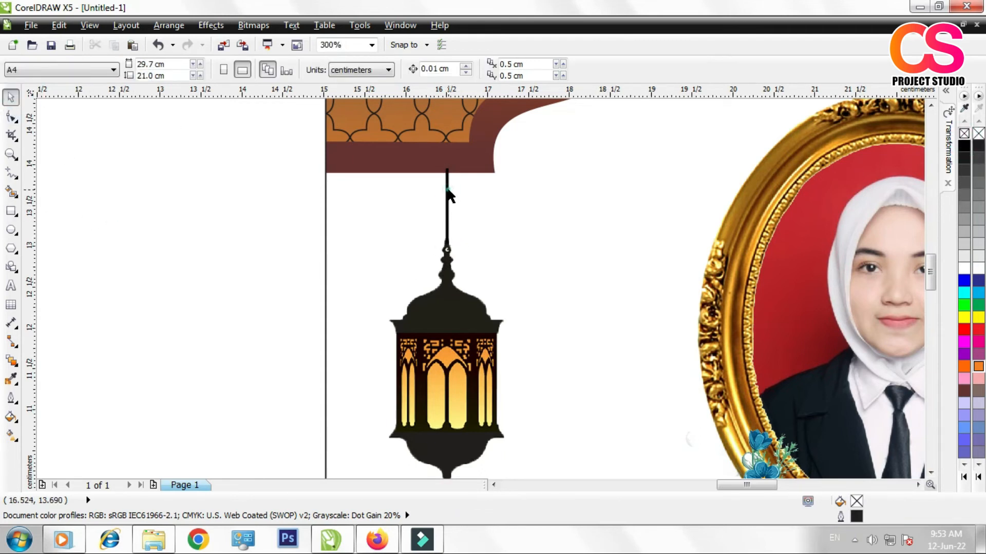
# Step: Nudge the black hanging cord sideways to line it up with the lantern's top ring
pyautogui.click(448, 190)
pyautogui.scroll(3, 455, 199)
pyautogui.scroll(-1, 409, 288)
pyautogui.scroll(2, 395, 352)
pyautogui.scroll(-1, 440, 439)
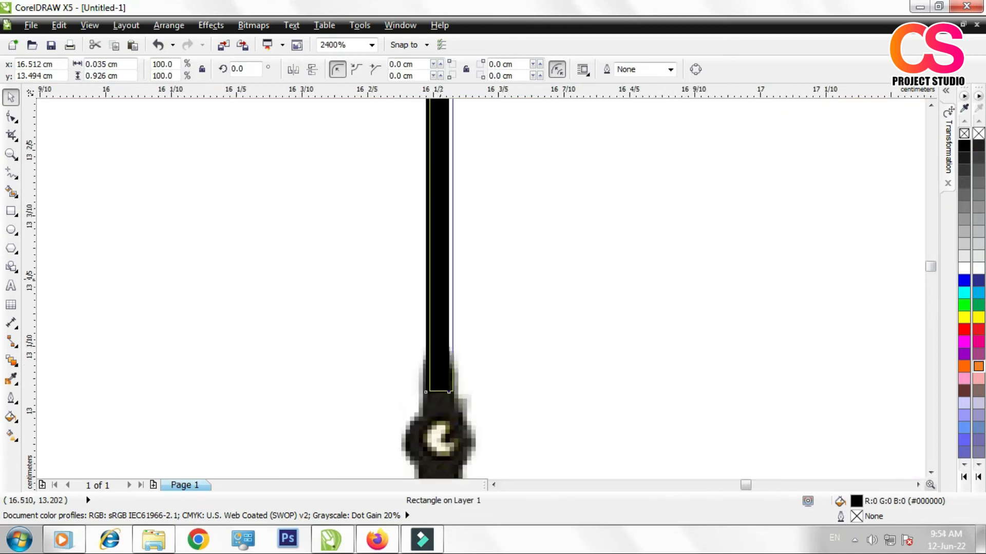
pyautogui.scroll(-5, 446, 286)
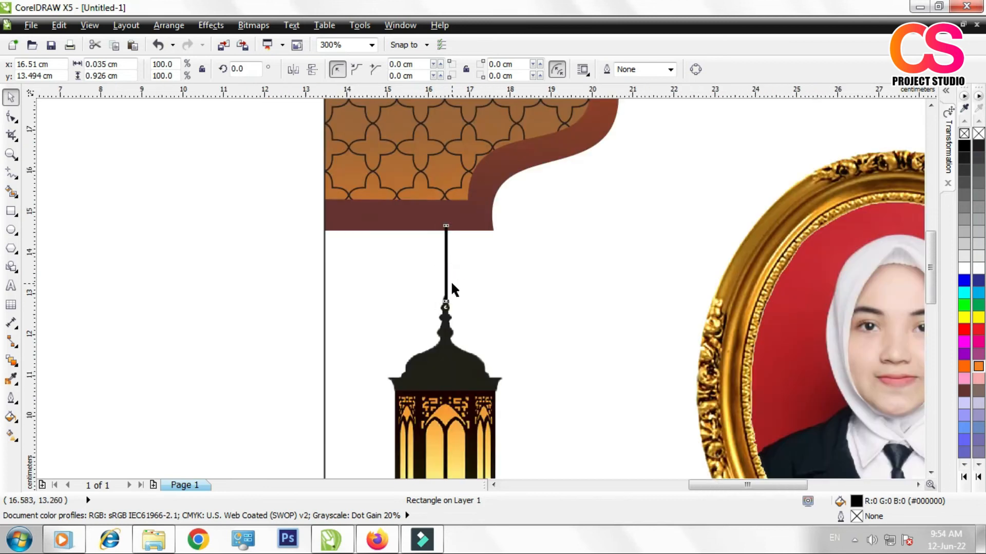
# Step: Group the hanging cord with the lantern
pyautogui.scroll(1, 451, 298)
pyautogui.keyDown('shift'); pyautogui.click(446, 318); pyautogui.keyUp('shift')
pyautogui.click(368, 70)
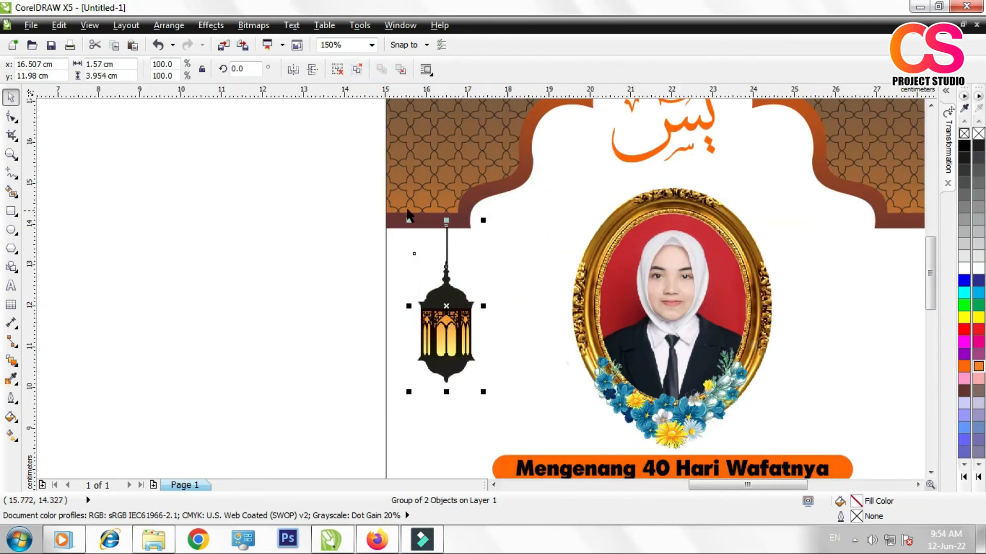
# Step: Duplicate the lantern group horizontally to the white area on the right of the portrait
pyautogui.scroll(-1, 331, 269)
pyautogui.moveTo(390, 287); pyautogui.dragTo(626, 288)
pyautogui.click(646, 312)
# Step: Group both hanging lanterns and centre the group horizontally on the cover panel
pyautogui.keyDown('shift'); pyautogui.click(390, 296); pyautogui.keyUp('shift')
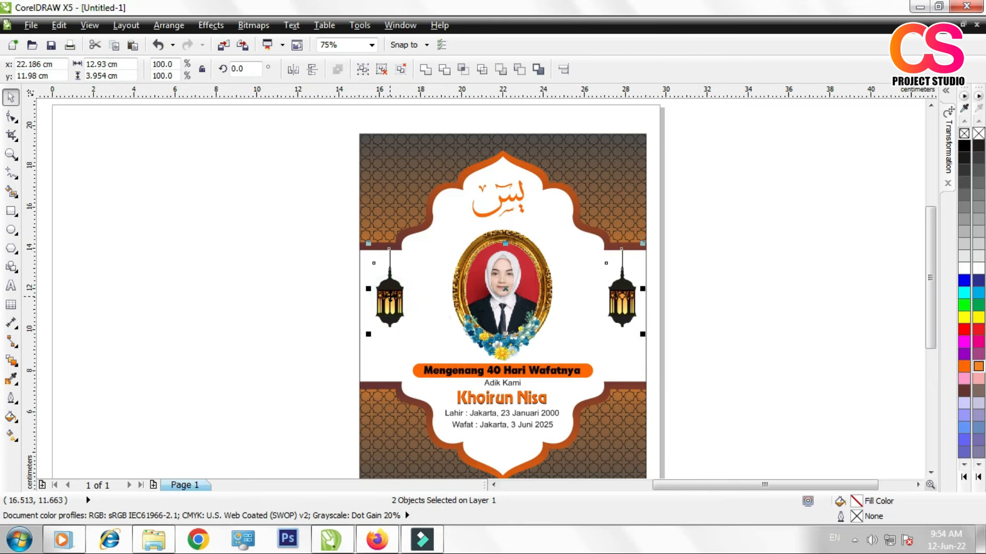
pyautogui.click(705, 250)
pyautogui.click(622, 295)
pyautogui.keyDown('shift'); pyautogui.click(387, 290); pyautogui.keyUp('shift')
pyautogui.hotkey('ctrl', 'g')
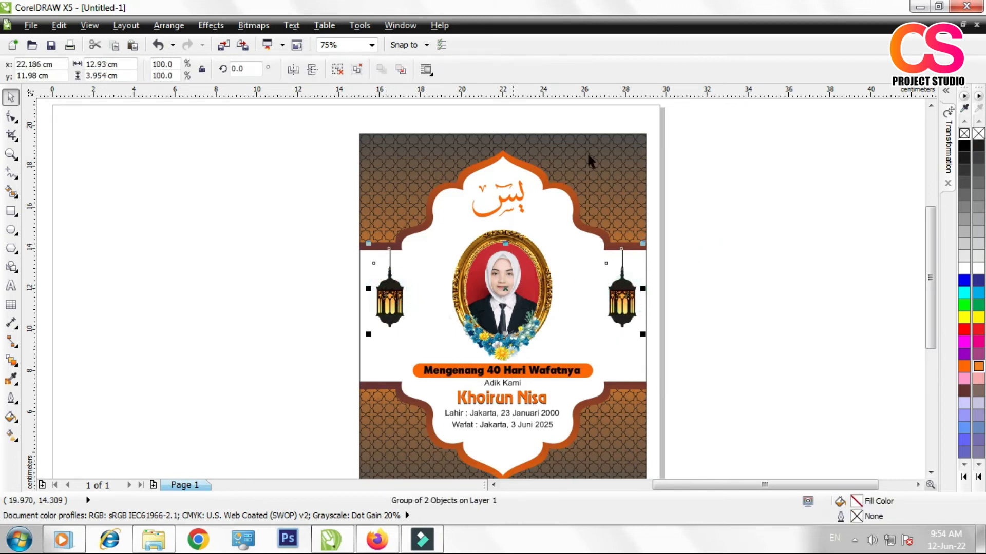
pyautogui.keyDown('shift'); pyautogui.click(630, 144); pyautogui.keyUp('shift')
pyautogui.press('c')
pyautogui.click(766, 185)
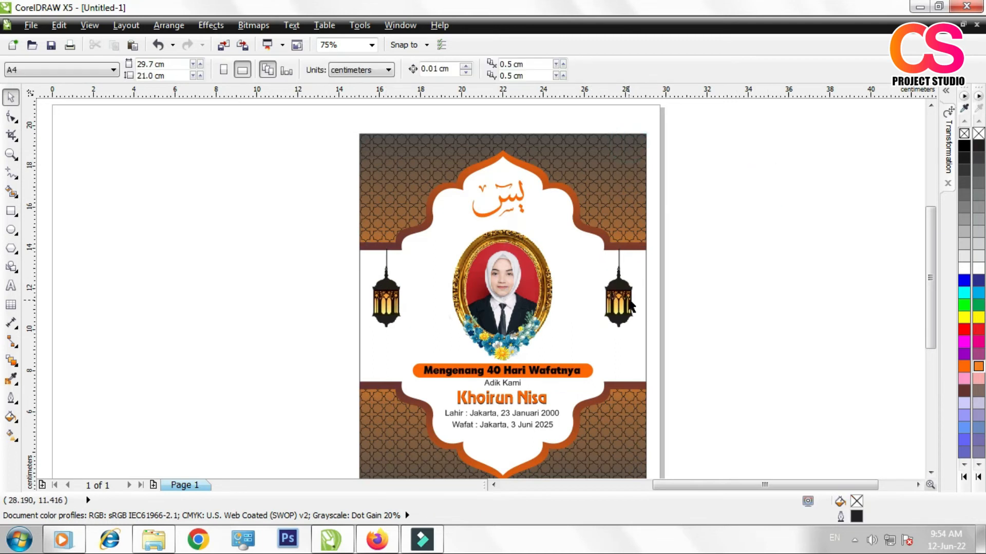
# Step: PowerClip the lantern group inside the 14 by 18 cm cover panel and select the panel
pyautogui.click(621, 300)
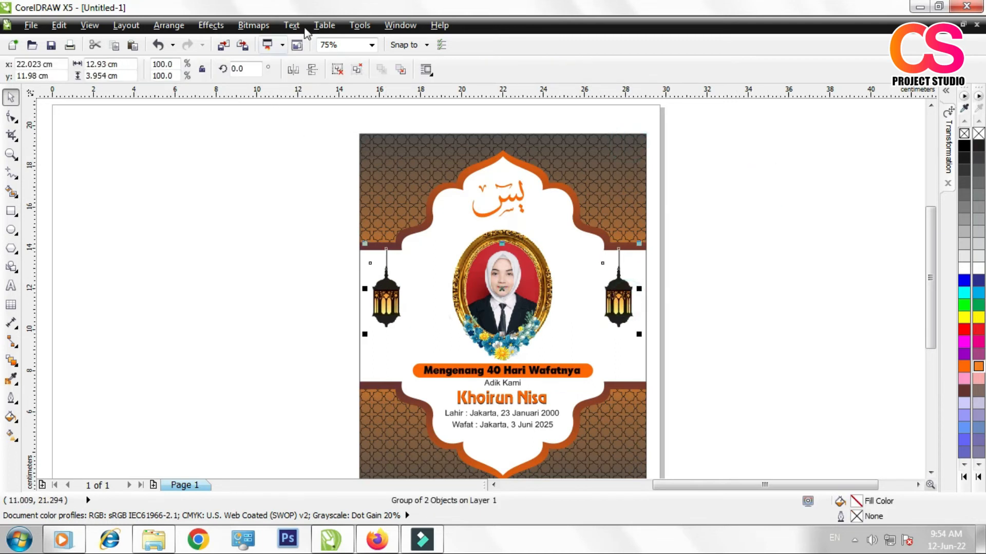
pyautogui.click(211, 25)
pyautogui.click(271, 223)
pyautogui.click(384, 230)
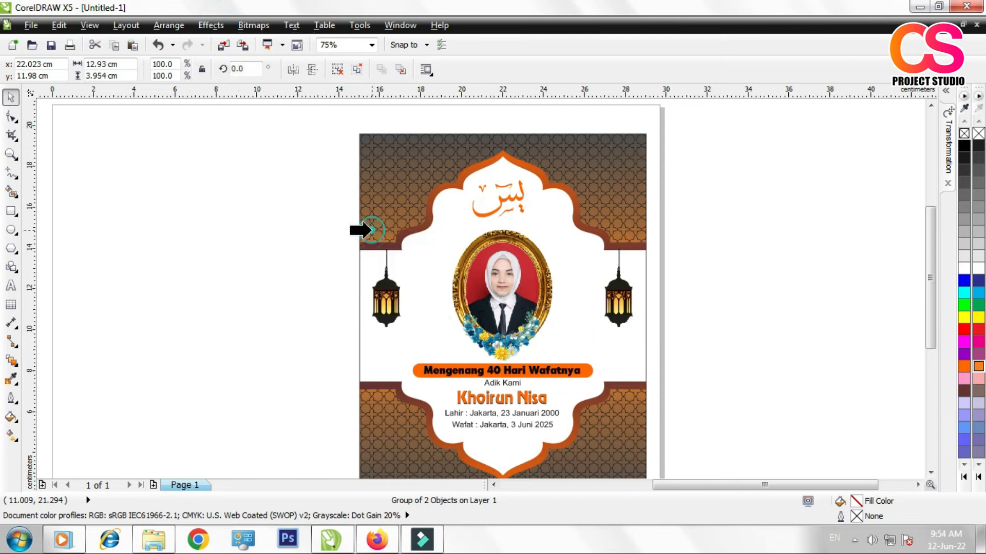
pyautogui.click(393, 164)
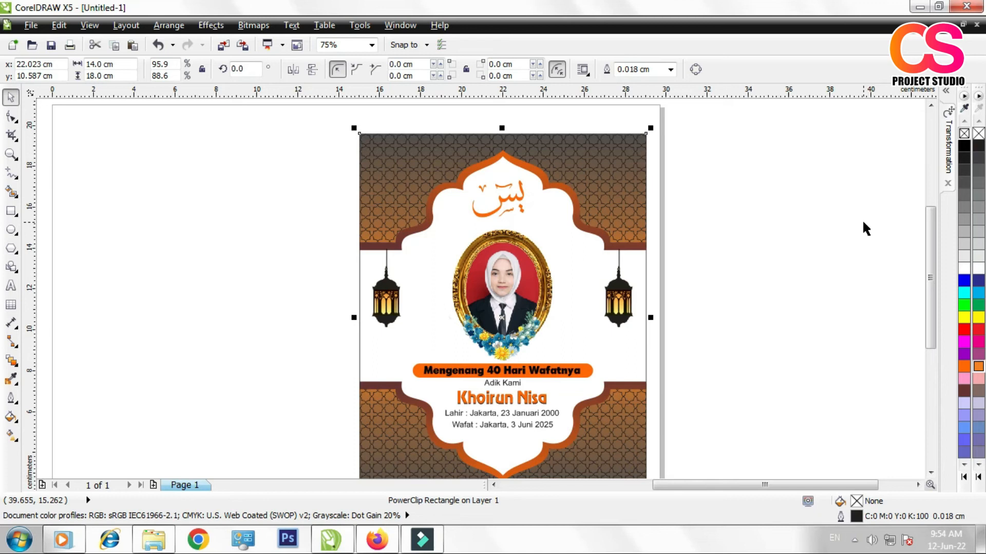
# Step: Duplicate the finished 14 by 18 cm front panel once, offset 14 cm to its left, as the back cover
pyautogui.click(797, 236)
pyautogui.scroll(-2, 717, 198)
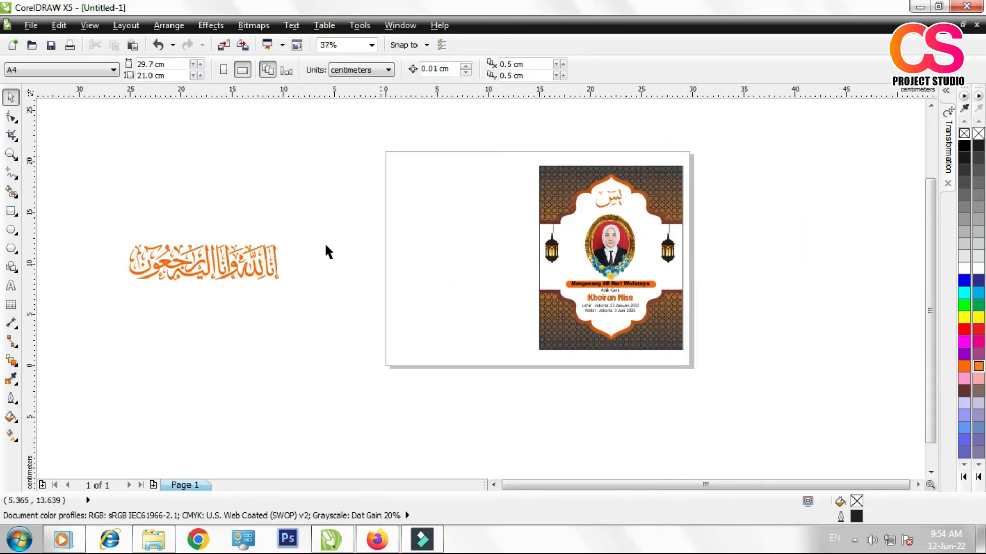
pyautogui.click(255, 274)
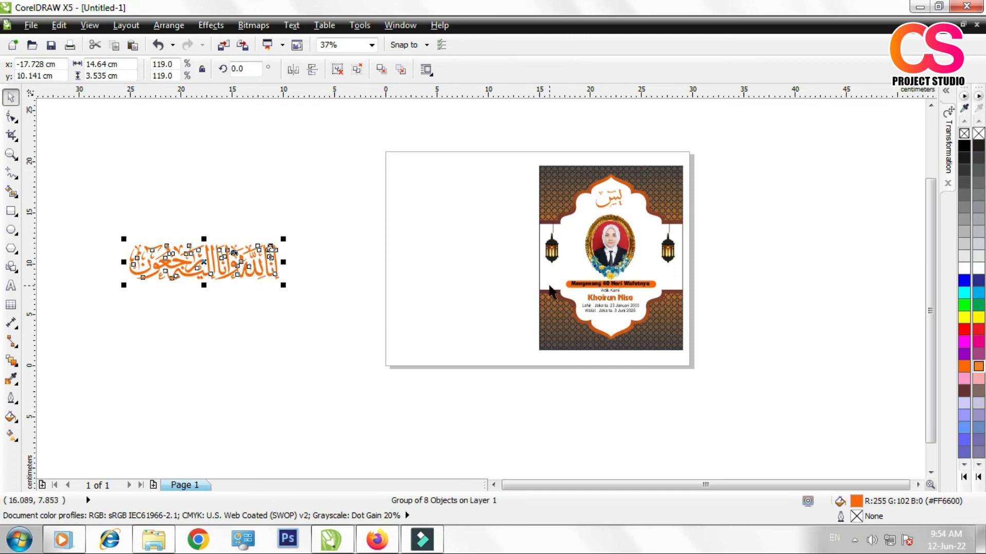
pyautogui.click(551, 183)
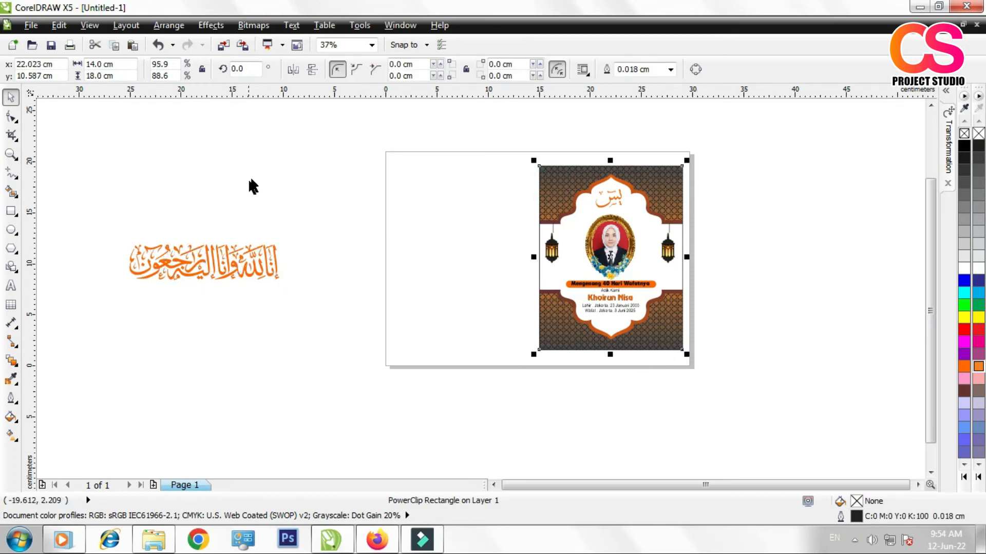
pyautogui.click(948, 149)
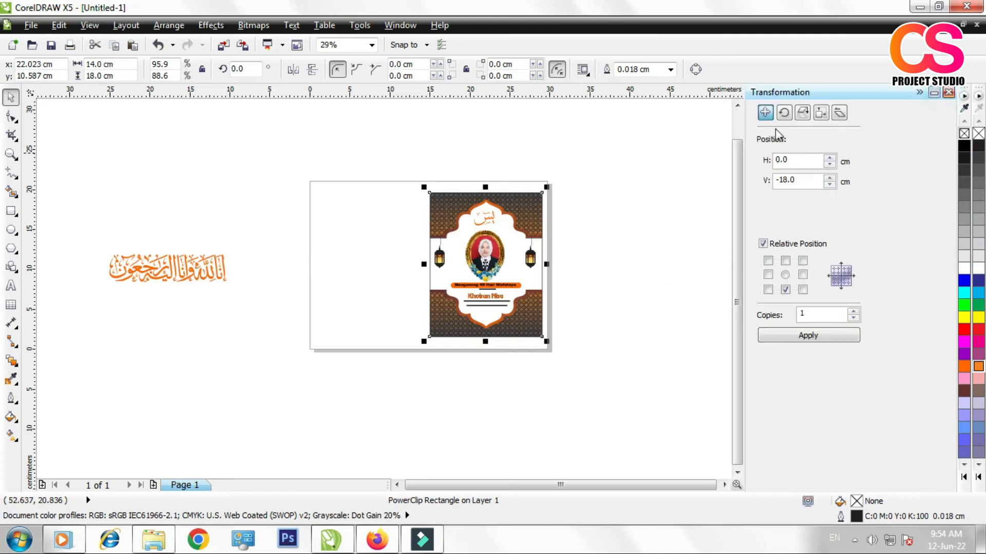
pyautogui.click(768, 274)
pyautogui.click(776, 339)
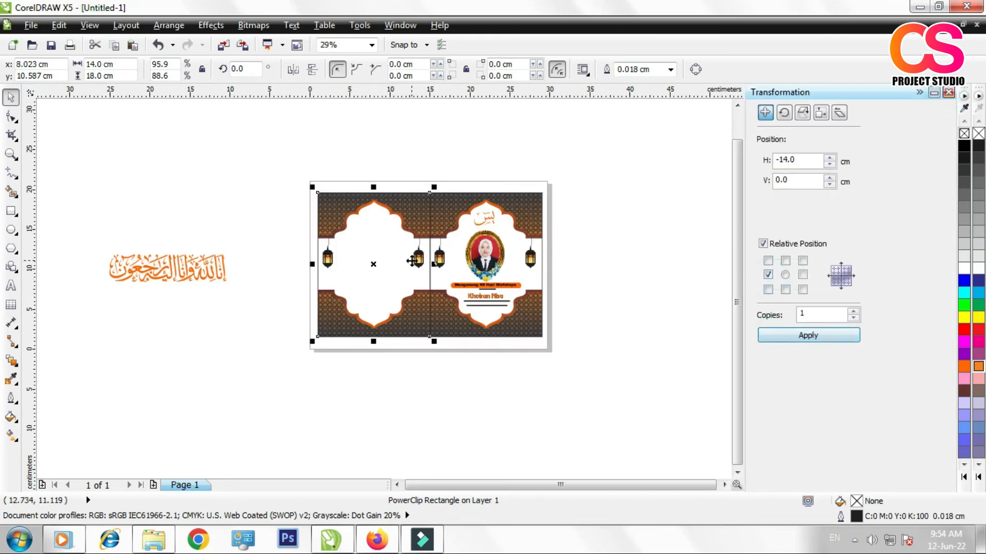
pyautogui.click(242, 210)
pyautogui.scroll(2, 396, 230)
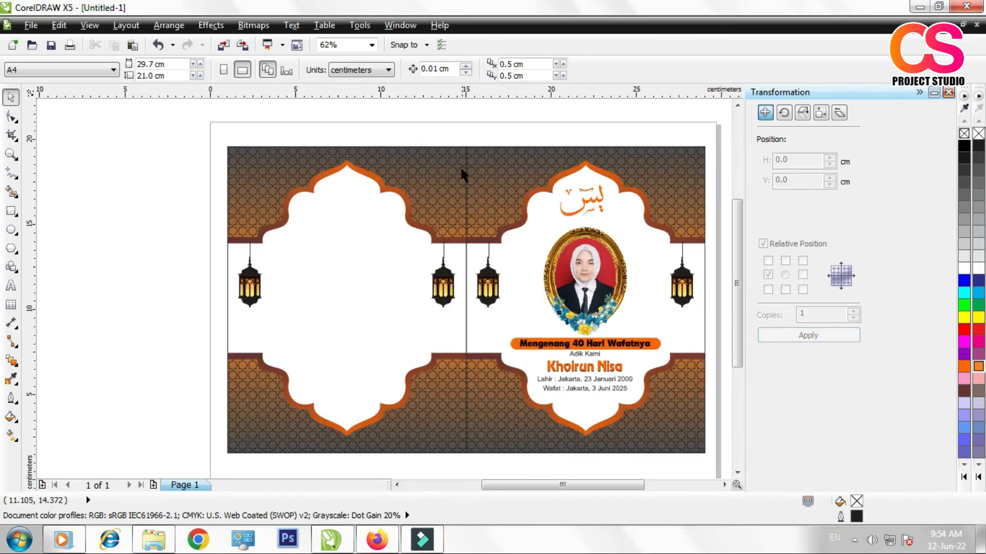
# Step: Remove the black outline from both the front and back cover panels
pyautogui.click(482, 188)
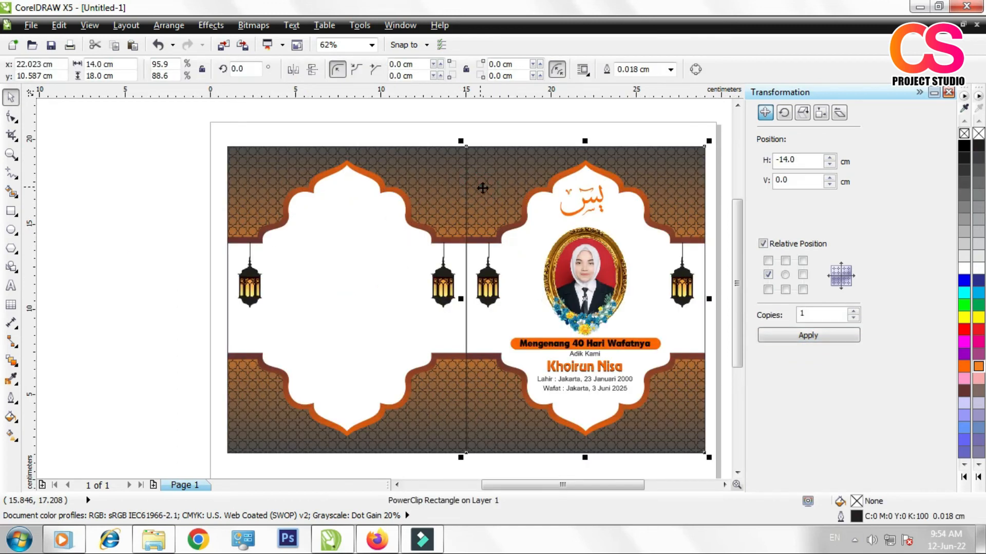
pyautogui.rightClick(962, 133)
pyautogui.click(334, 177)
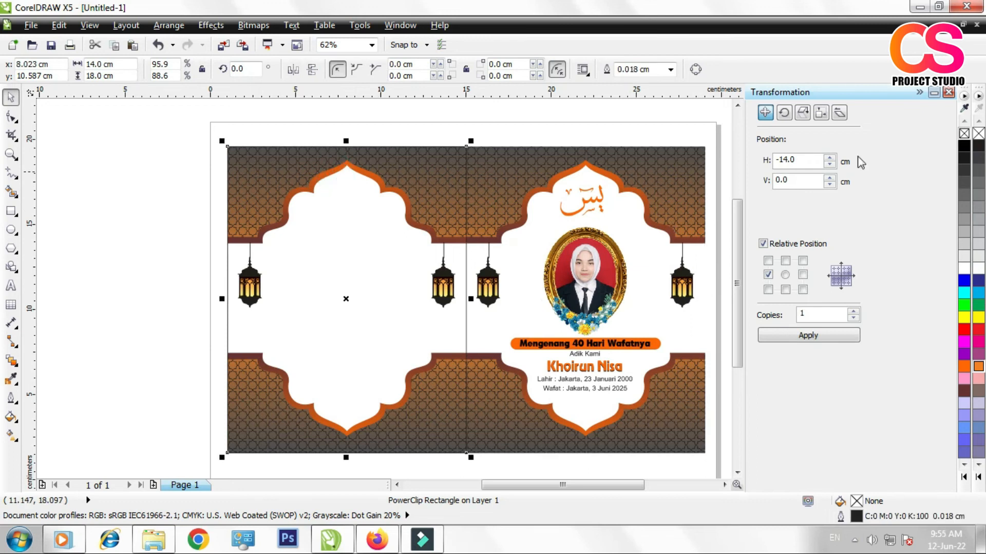
pyautogui.rightClick(963, 133)
pyautogui.click(552, 107)
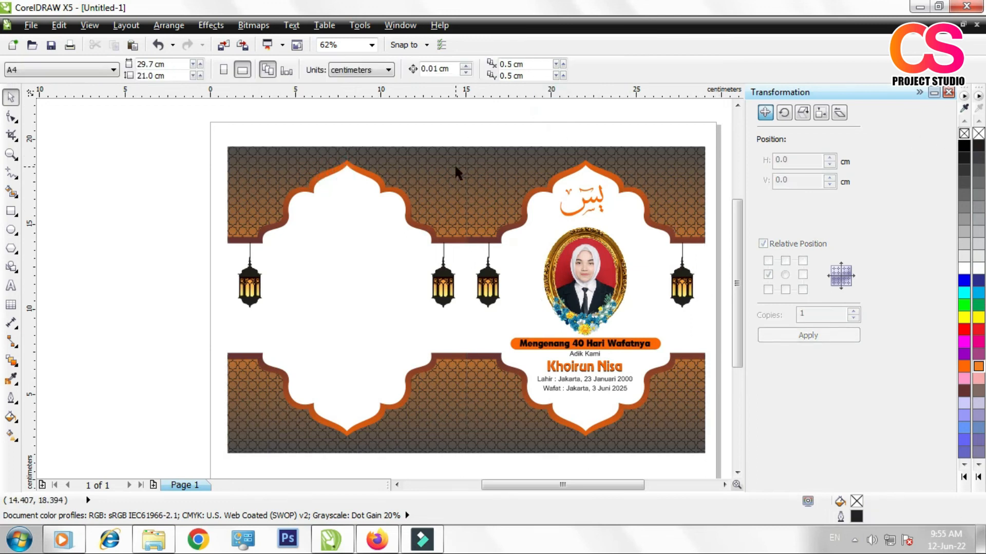
# Step: Move the long orange calligraphy into the upper white area of the back cover, scaled to about 6.4 cm wide
pyautogui.scroll(-1, 514, 215)
pyautogui.moveTo(193, 262); pyautogui.dragTo(409, 225)
pyautogui.scroll(1, 414, 227)
pyautogui.moveTo(308, 186); pyautogui.dragTo(395, 207)
pyautogui.moveTo(485, 233); pyautogui.dragTo(463, 234)
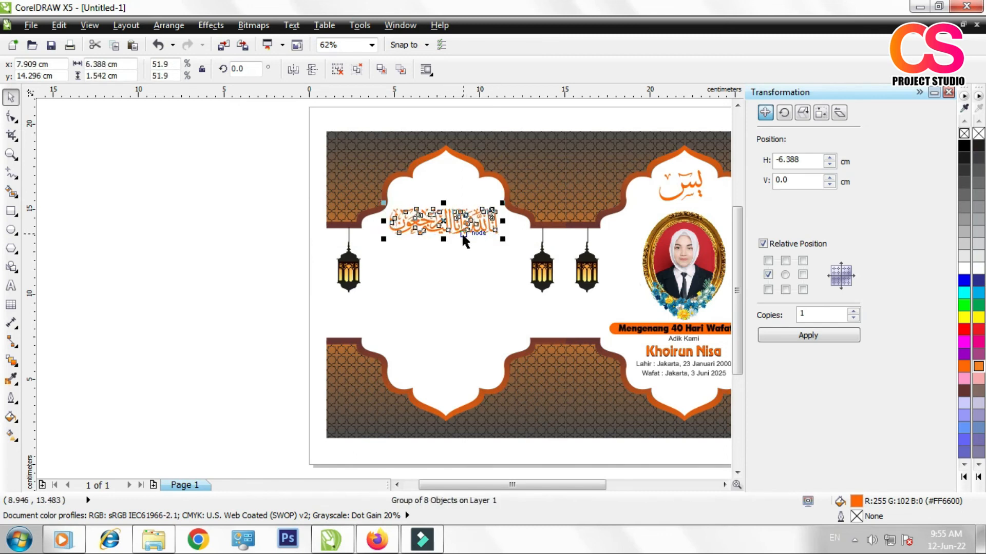
pyautogui.click(259, 210)
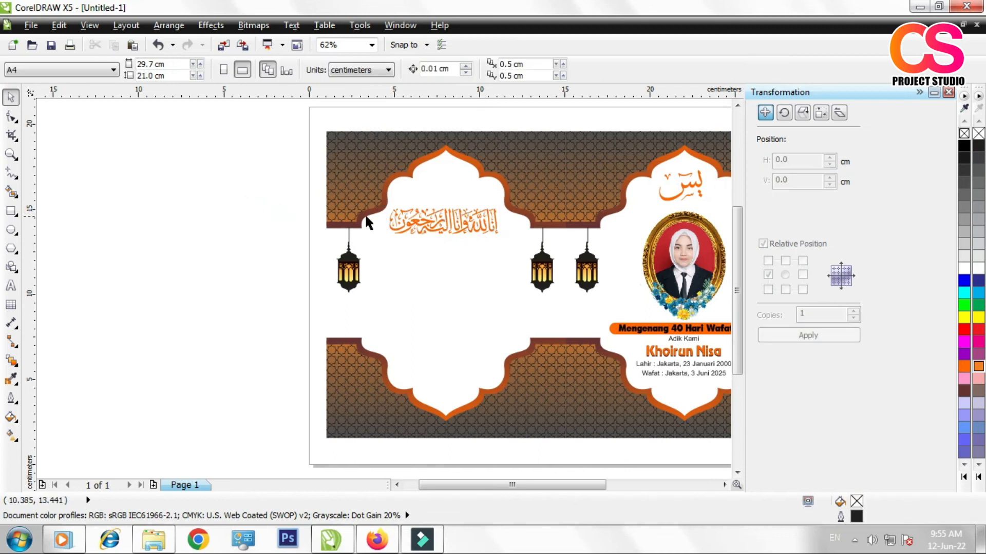
pyautogui.click(445, 224)
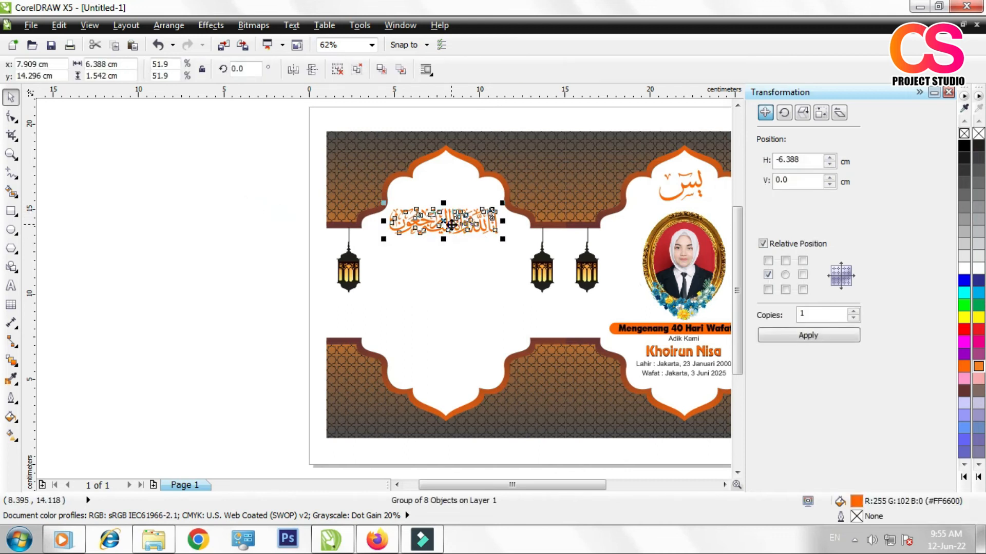
pyautogui.scroll(-1, 444, 226)
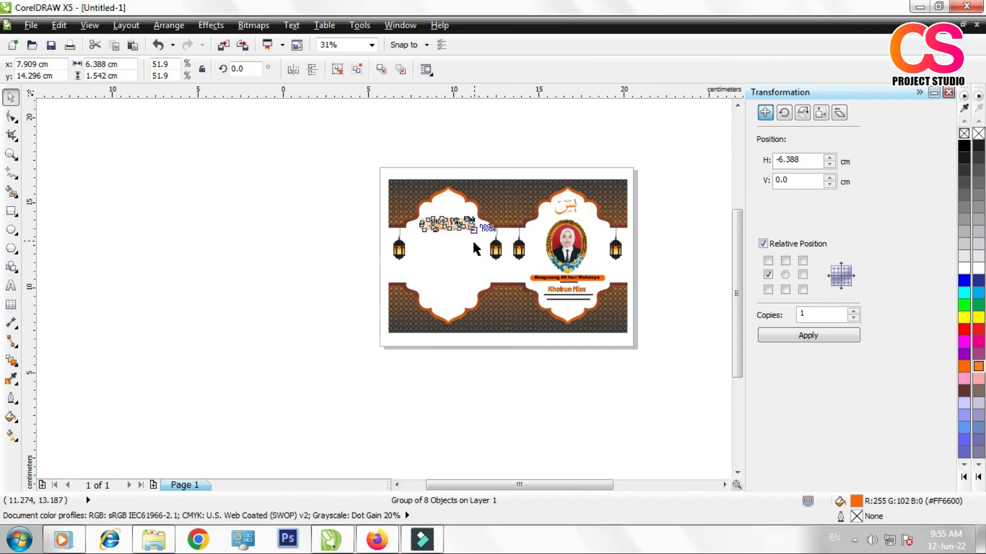
pyautogui.scroll(1, 472, 239)
pyautogui.click(176, 323)
pyautogui.scroll(-1, 386, 300)
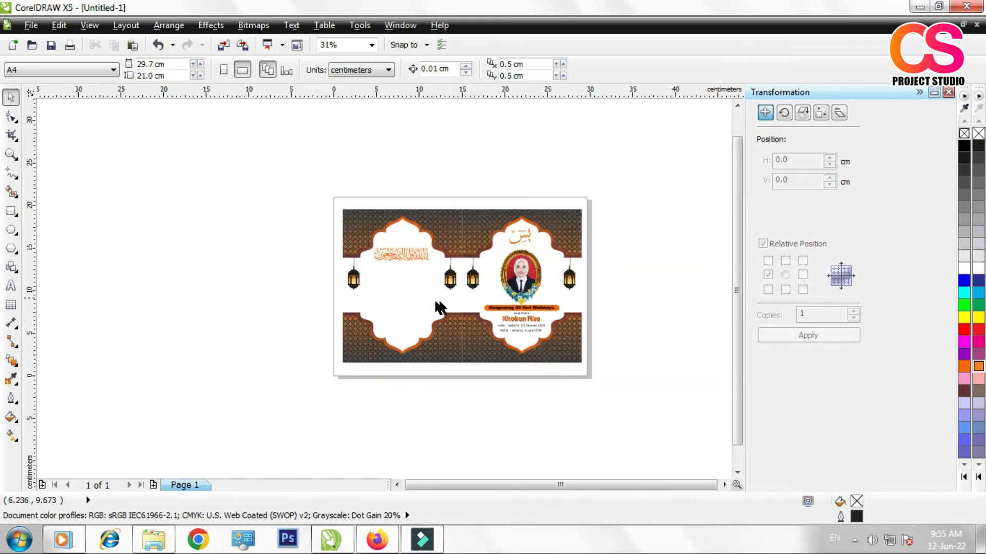
pyautogui.scroll(1, 396, 296)
# Step: Start an artistic text below the back cover's calligraphy with the line "“Ya Allah.. Terimalah Adik kami,"
pyautogui.click(9, 286)
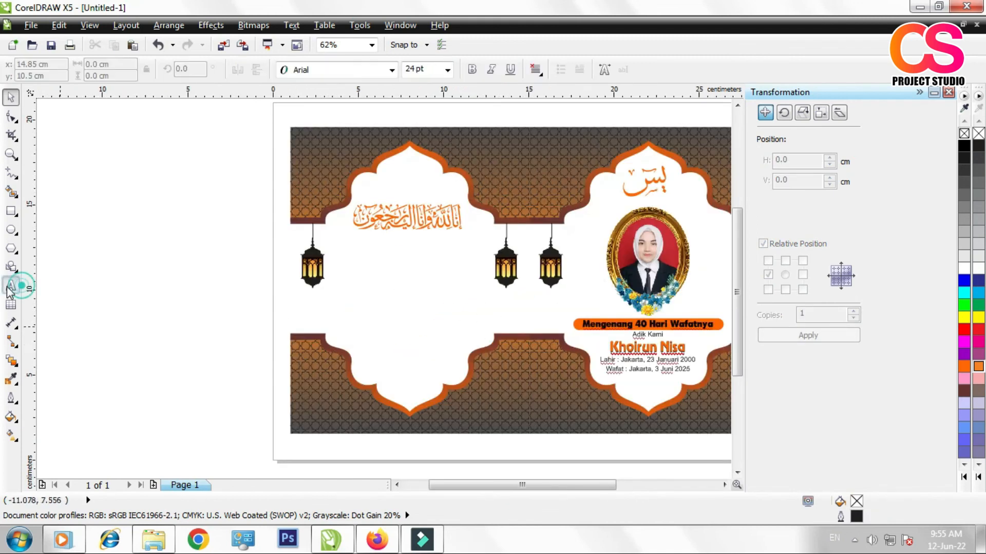
pyautogui.click(11, 211)
pyautogui.click(10, 154)
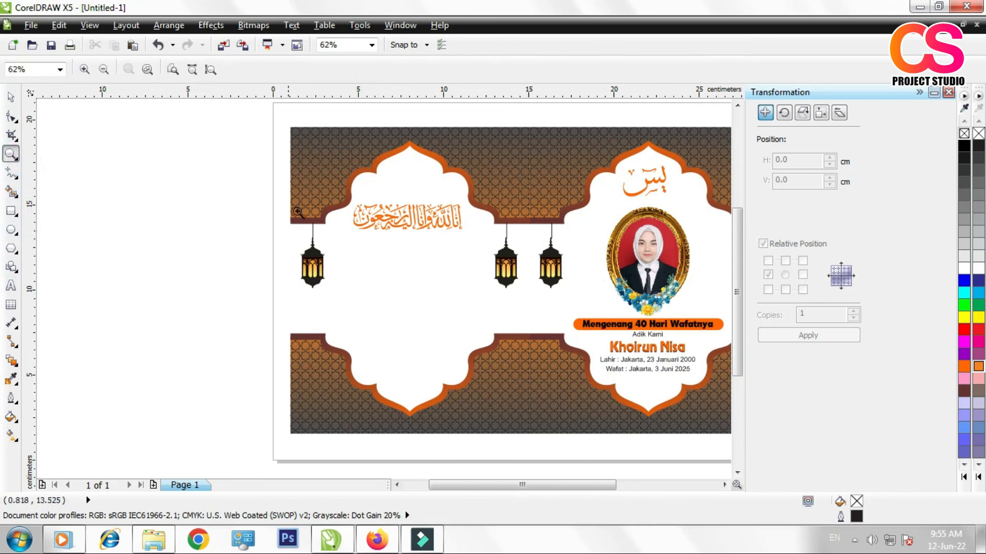
pyautogui.moveTo(308, 175); pyautogui.dragTo(483, 435)
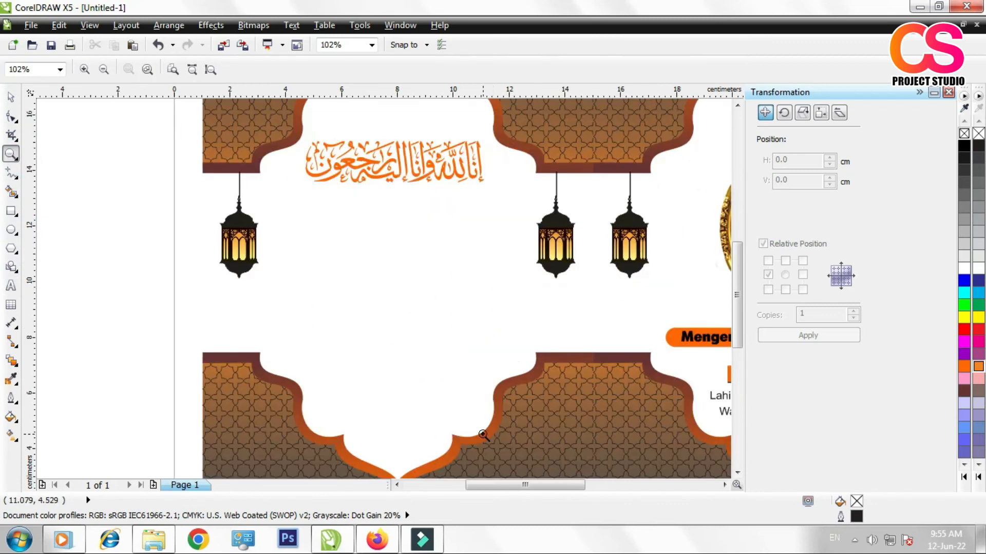
pyautogui.click(11, 286)
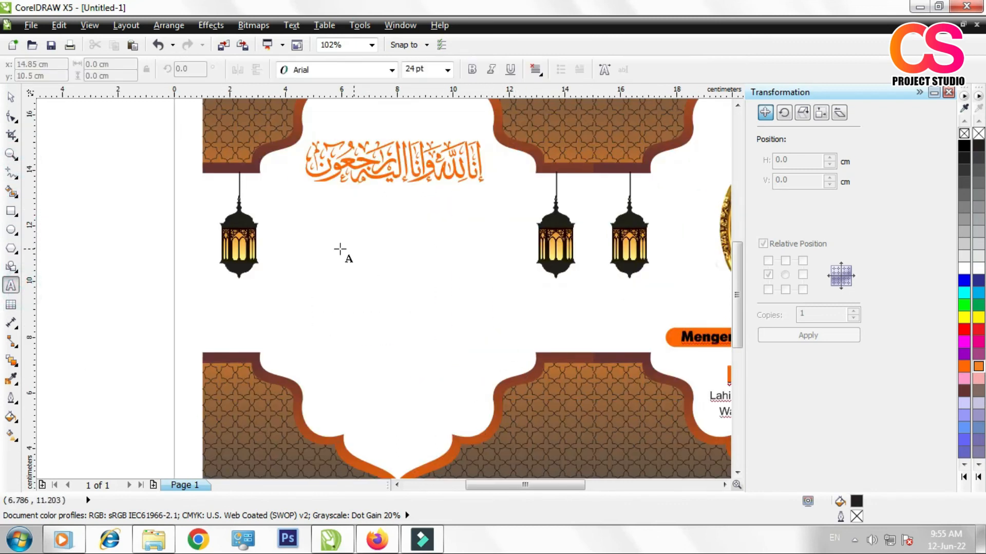
pyautogui.click(315, 236)
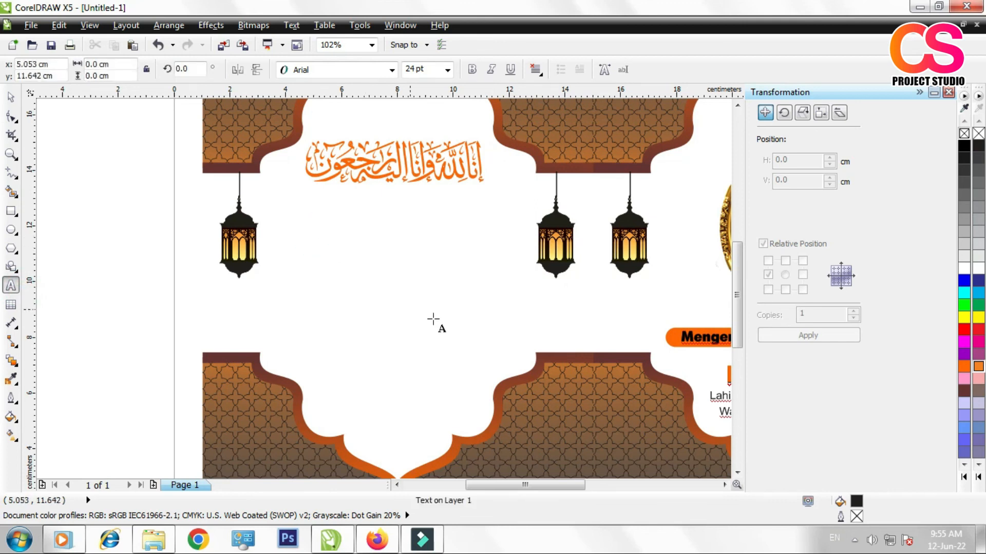
pyautogui.write('“Ya ')
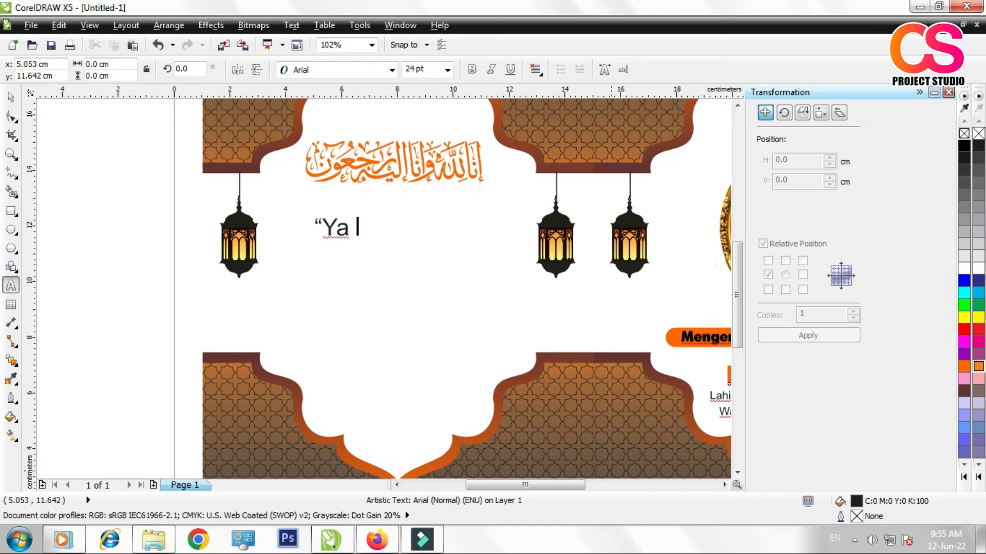
pyautogui.write('Allah.. Teri')
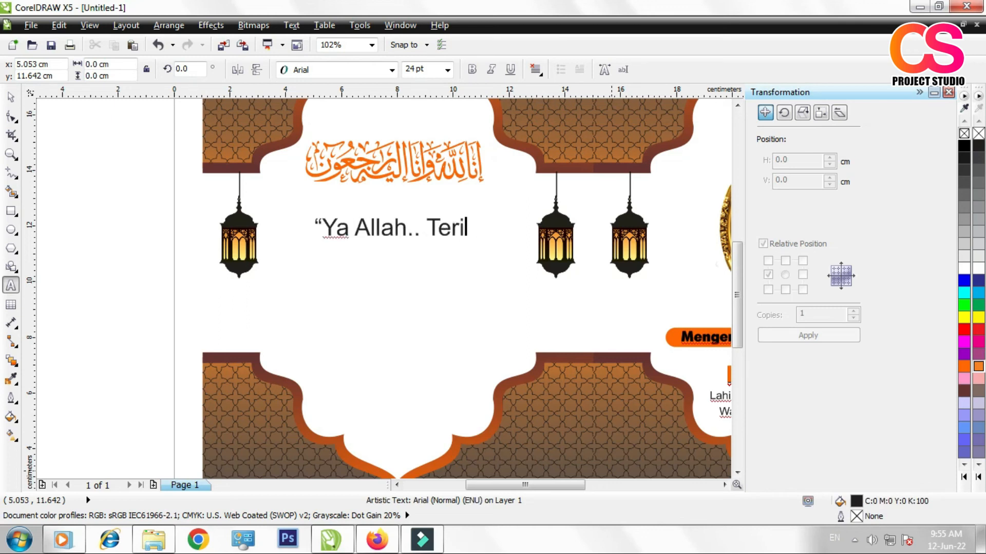
pyautogui.write('malah anak ka')
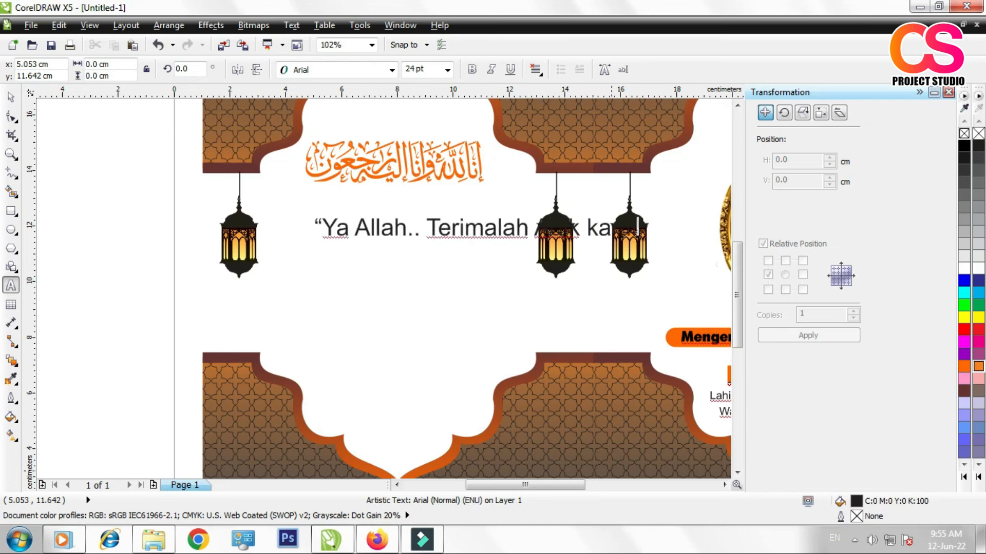
pyautogui.write('dengan kedua tangan')
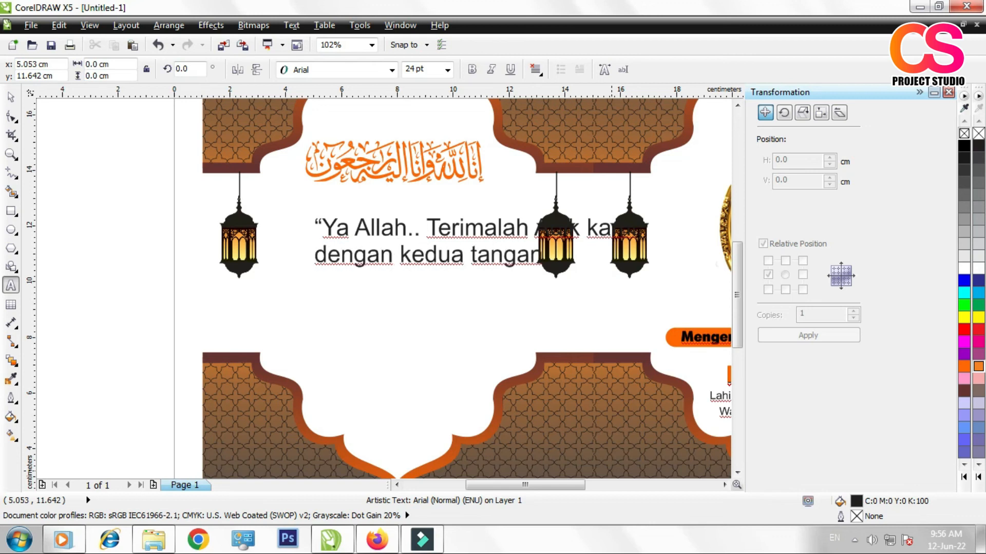
# Step: Add the second prayer line, "dengan kedua tangan Mu.."
pyautogui.write('Mu..')
pyautogui.press('Return')
# Step: Add the third prayer line, "Ampunilah segala dosanya, terima segala"
pyautogui.write('Ampunilah Segala')
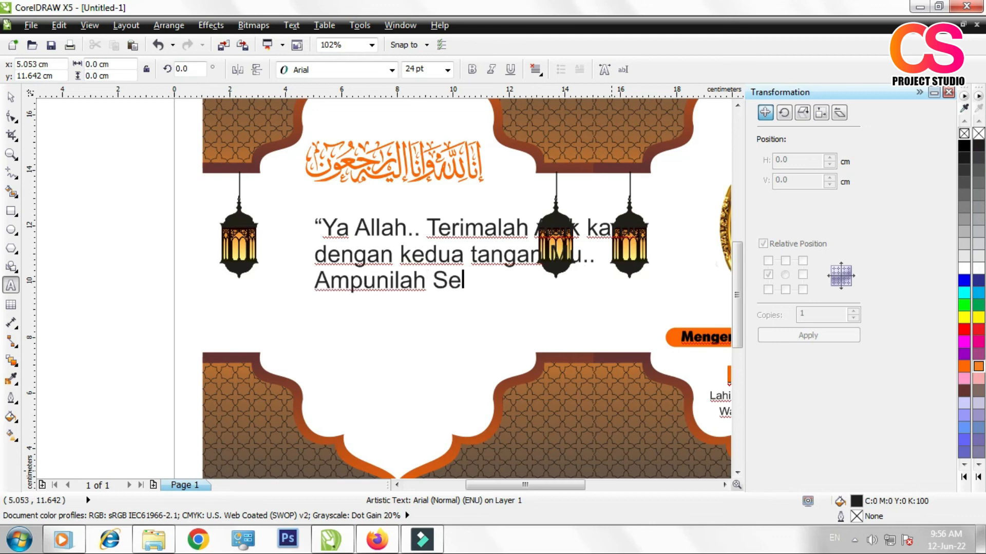
pyautogui.press('BackSpace')
pyautogui.press('BackSpace')
pyautogui.press('BackSpace')
pyautogui.press('BackSpace')
pyautogui.press('BackSpace')
pyautogui.press('BackSpace')
pyautogui.write('segala dosanya, Te')
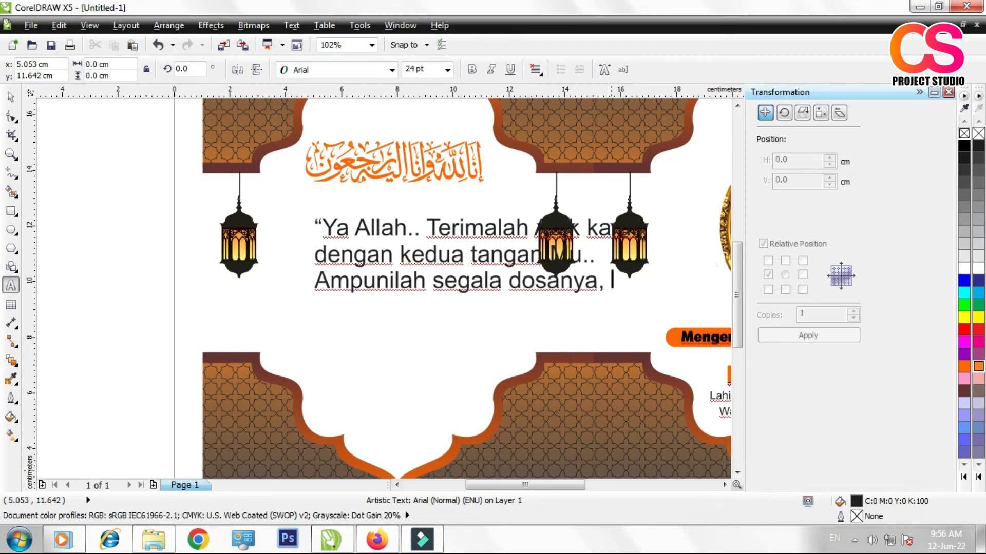
pyautogui.press('BackSpace')
pyautogui.press('BackSpace')
pyautogui.write('terima segala')
pyautogui.press('Return')
# Step: Add the fourth prayer line, "amal ibadahnya, dan tempatkanlah ia"
pyautogui.write('amal')
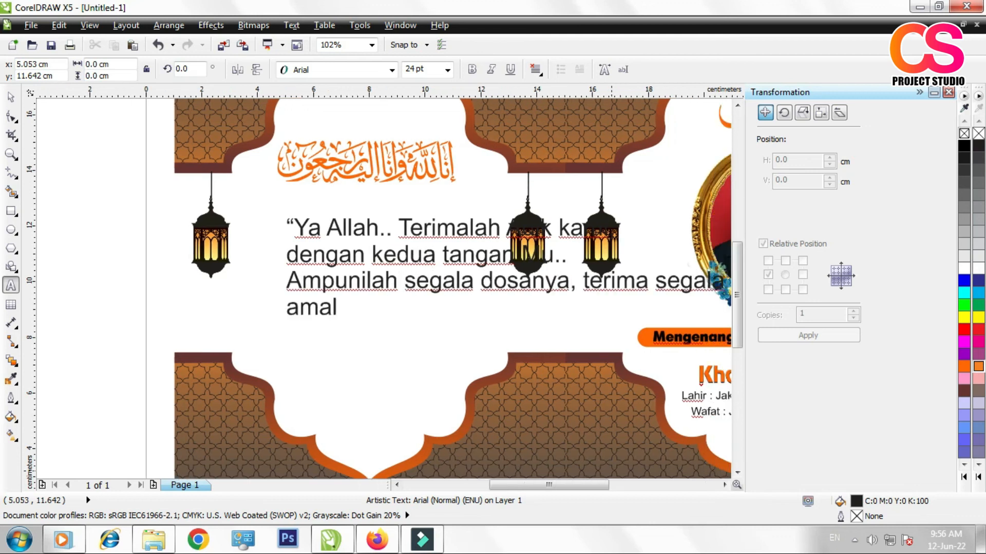
pyautogui.write(' ibadahnya, dan te')
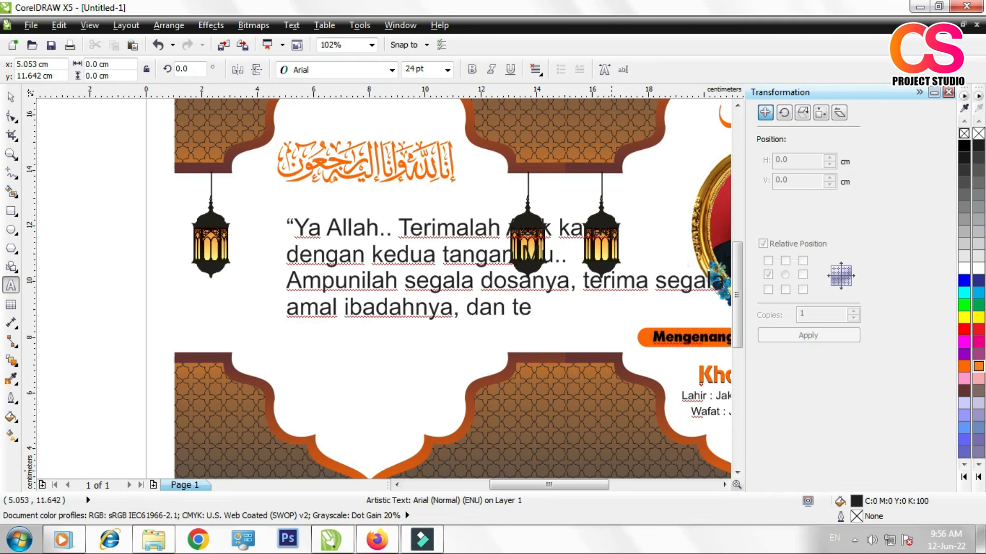
pyautogui.write('mpatkanlah ia')
pyautogui.press('Return')
# Step: End the prayer with "dalam surgamu yang indah..”" and, after a blank line, "Aamiin..!"
pyautogui.write('dalam surgamu ya')
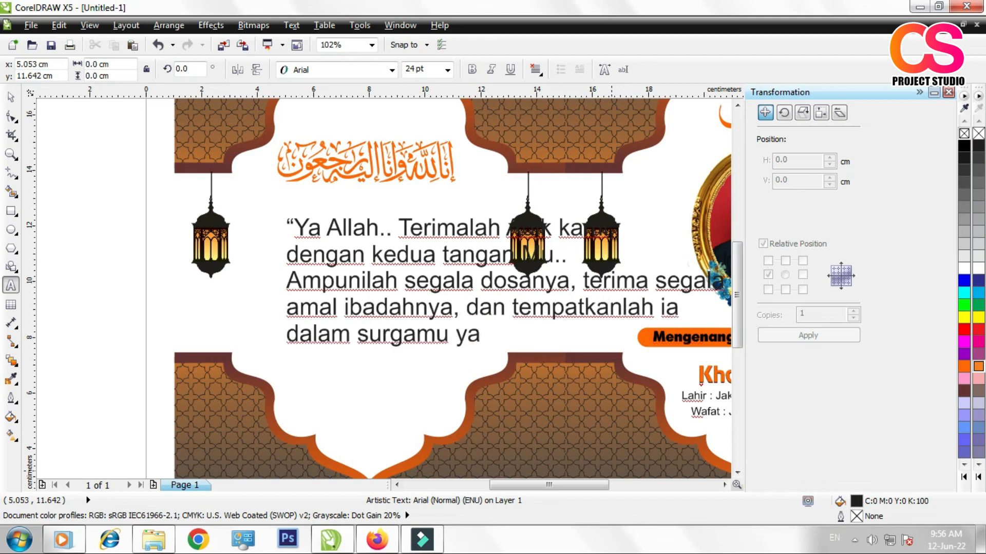
pyautogui.write('ng indah..”')
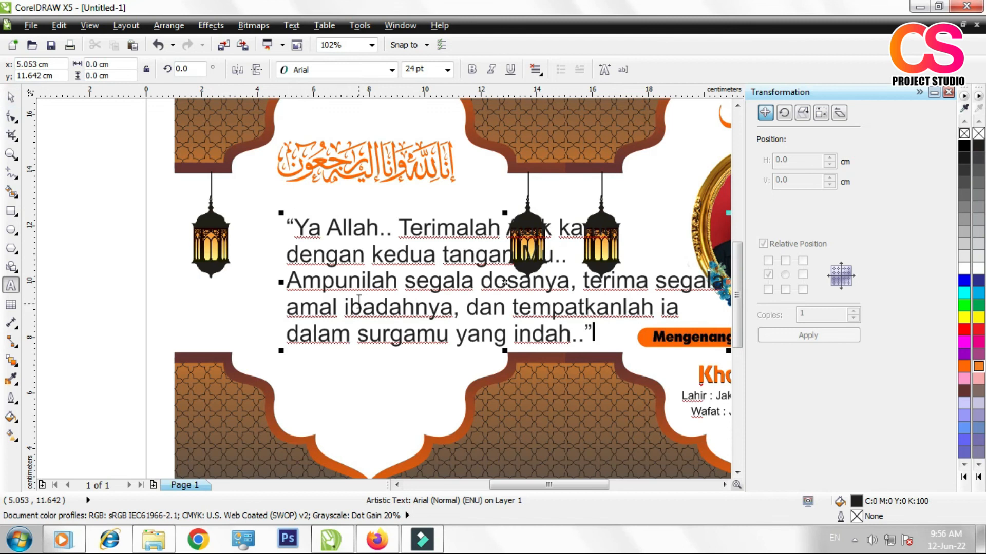
pyautogui.press('Return')
pyautogui.press('Return')
pyautogui.write('Aamiin..!')
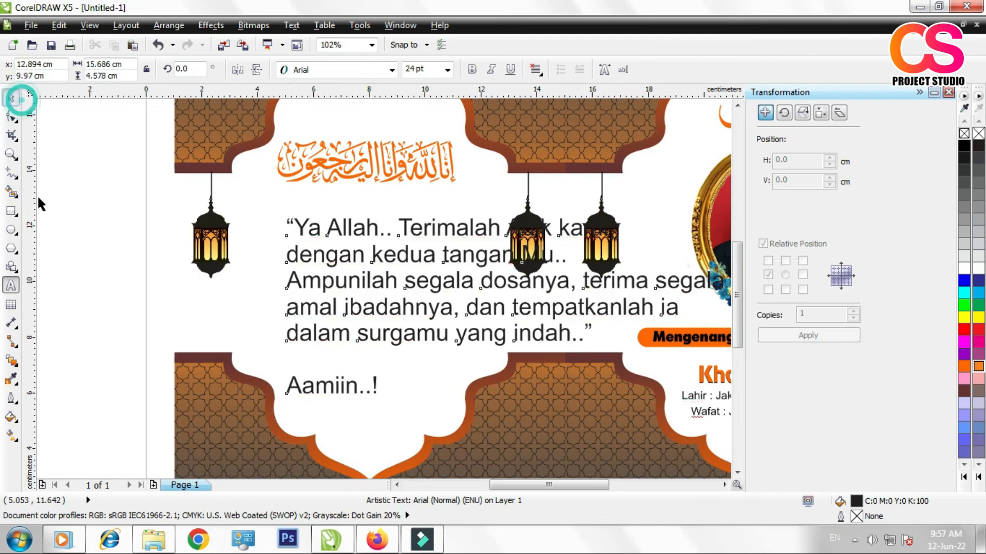
# Step: Set the prayer text's paragraph alignment to centre
pyautogui.click(15, 97)
pyautogui.click(535, 70)
pyautogui.click(554, 118)
pyautogui.moveTo(282, 213); pyautogui.dragTo(484, 294)
pyautogui.click(484, 293)
pyautogui.hotkey('ctrl', 'z')
# Step: Scale the prayer text down to fit between the back cover's lanterns and centre it horizontally under the calligraphy
pyautogui.moveTo(284, 216); pyautogui.dragTo(366, 263)
pyautogui.moveTo(484, 296); pyautogui.dragTo(350, 277)
pyautogui.keyDown('shift'); pyautogui.click(372, 179); pyautogui.keyUp('shift')
pyautogui.press('c')
pyautogui.click(106, 284)
# Step: Resize the prayer text to about 8.4 cm wide and fill it with dark brown
pyautogui.click(320, 301)
pyautogui.click(964, 146)
pyautogui.click(964, 367)
pyautogui.moveTo(481, 336)
pyautogui.mouseDown()
pyautogui.moveTo(499, 347)
pyautogui.moveTo(488, 339)
pyautogui.mouseUp()
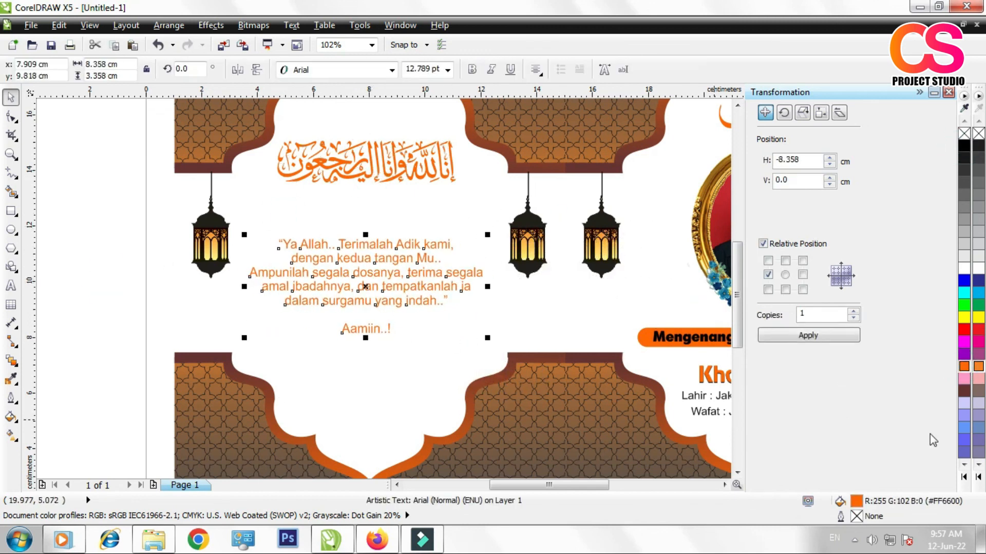
pyautogui.click(964, 391)
pyautogui.click(119, 252)
# Step: Fill the birth line, the death line and the "Adik Kami" text on the front cover with dark brown (#663333)
pyautogui.scroll(-1, 104, 297)
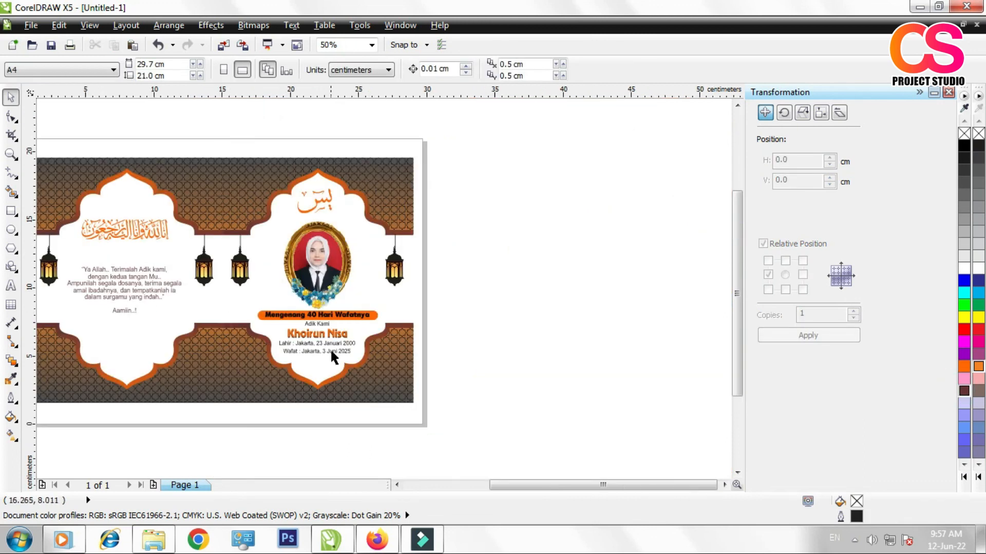
pyautogui.scroll(3, 331, 349)
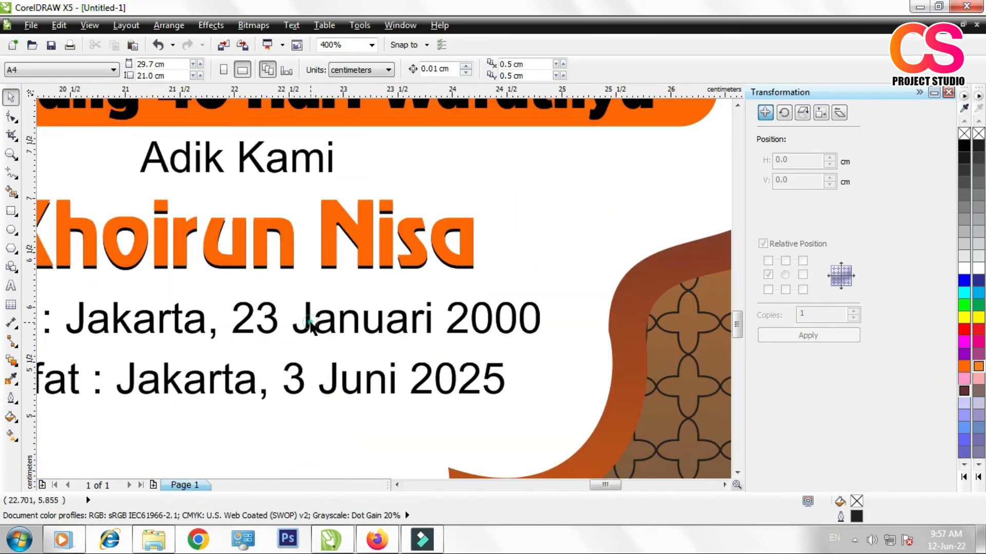
pyautogui.click(310, 327)
pyautogui.click(975, 391)
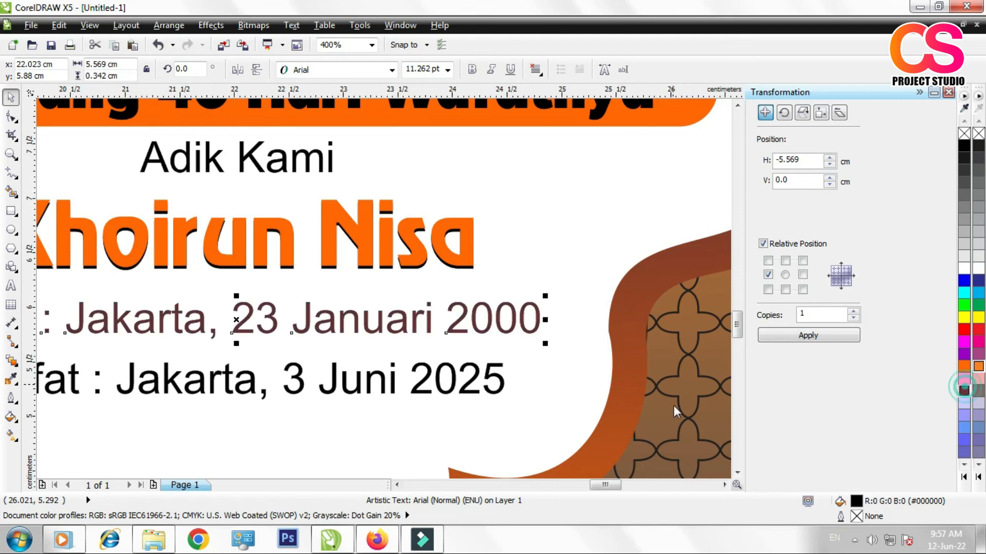
pyautogui.click(396, 390)
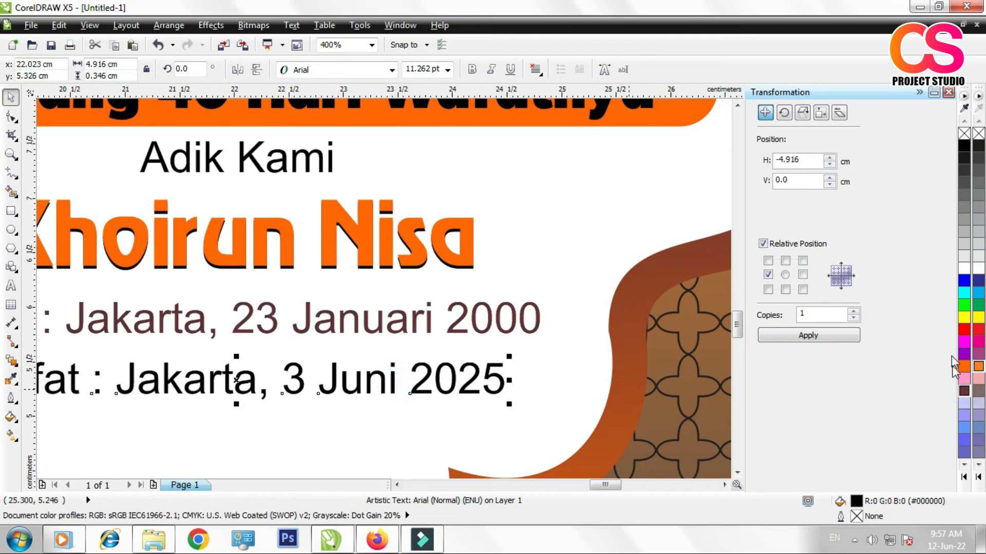
pyautogui.click(964, 394)
pyautogui.click(319, 160)
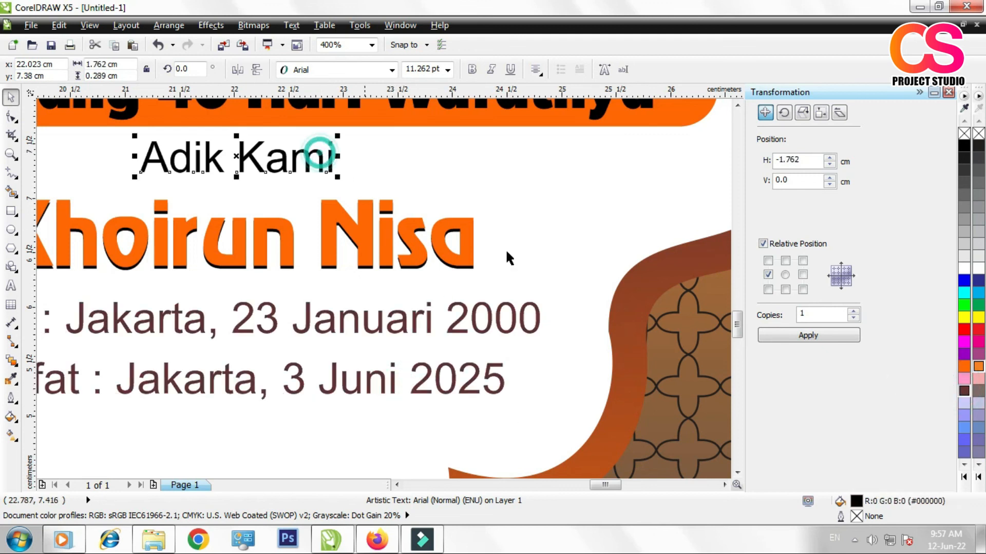
pyautogui.click(963, 392)
# Step: Examine the text colours and overall layout of the front and back cover panels, ending with the whole cover in view
pyautogui.scroll(-1, 607, 312)
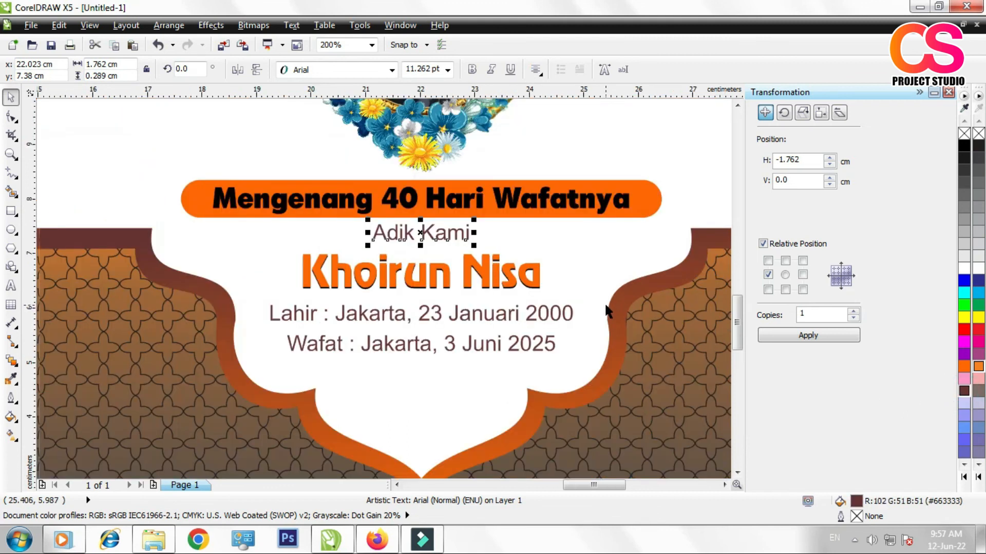
pyautogui.scroll(-1, 537, 278)
pyautogui.scroll(-1, 553, 280)
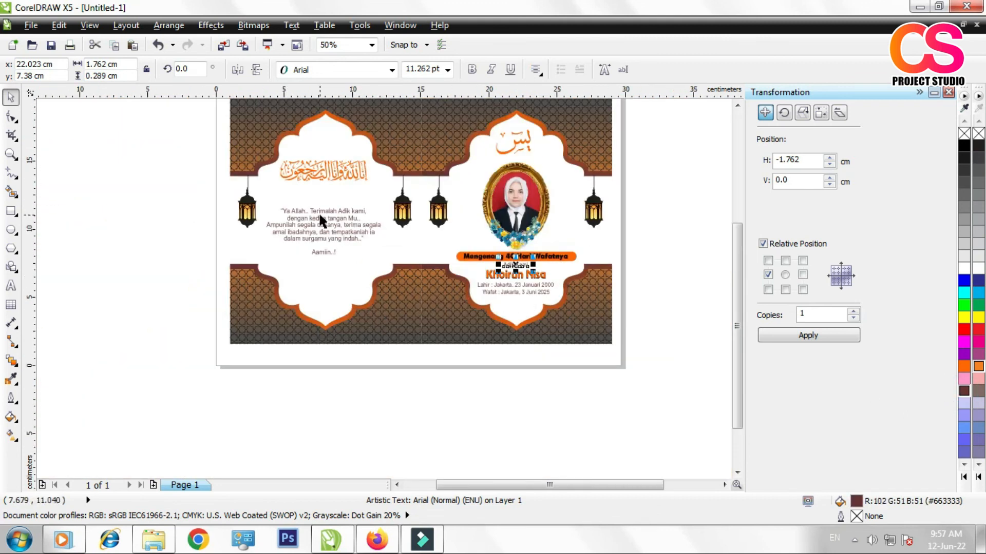
pyautogui.scroll(1, 320, 217)
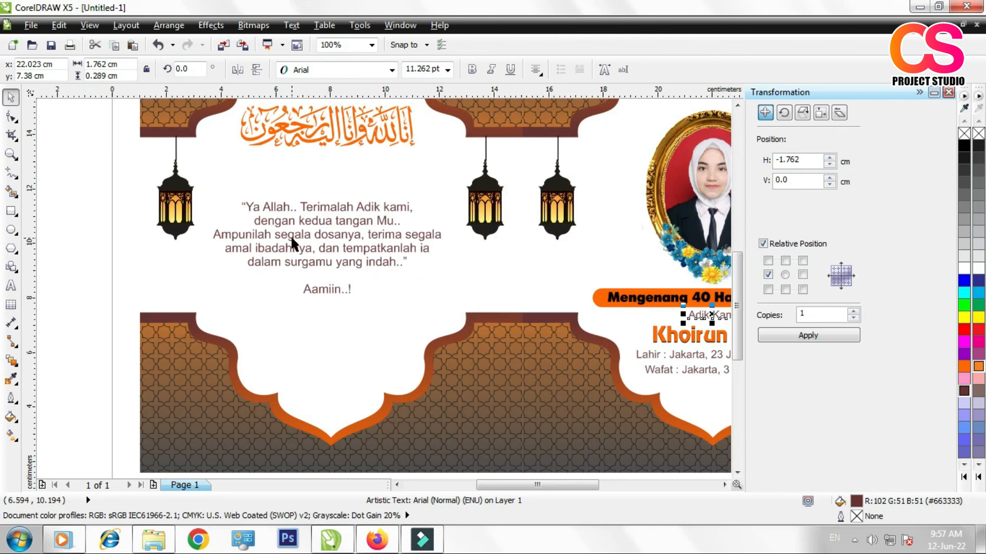
pyautogui.scroll(-1, 290, 235)
pyautogui.scroll(1, 305, 187)
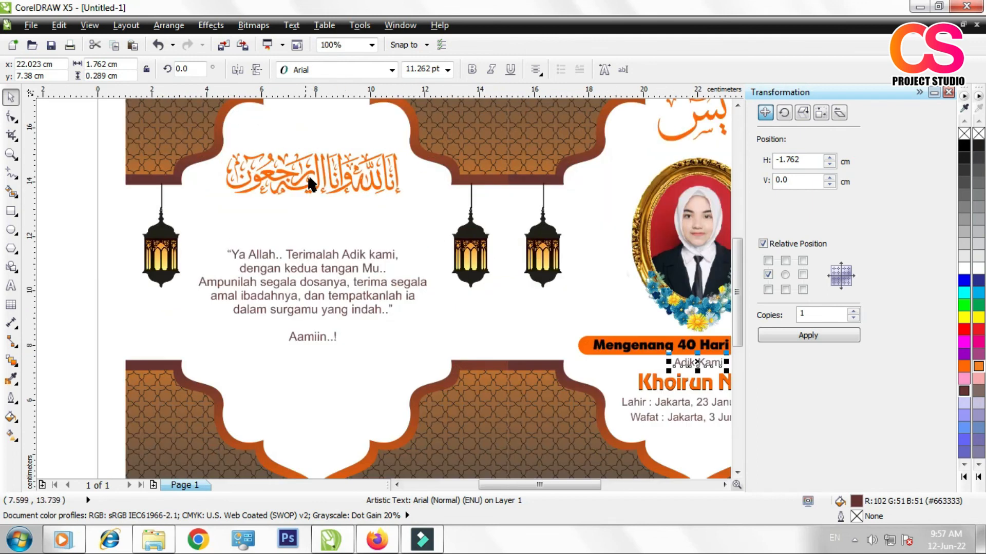
pyautogui.scroll(-1, 279, 244)
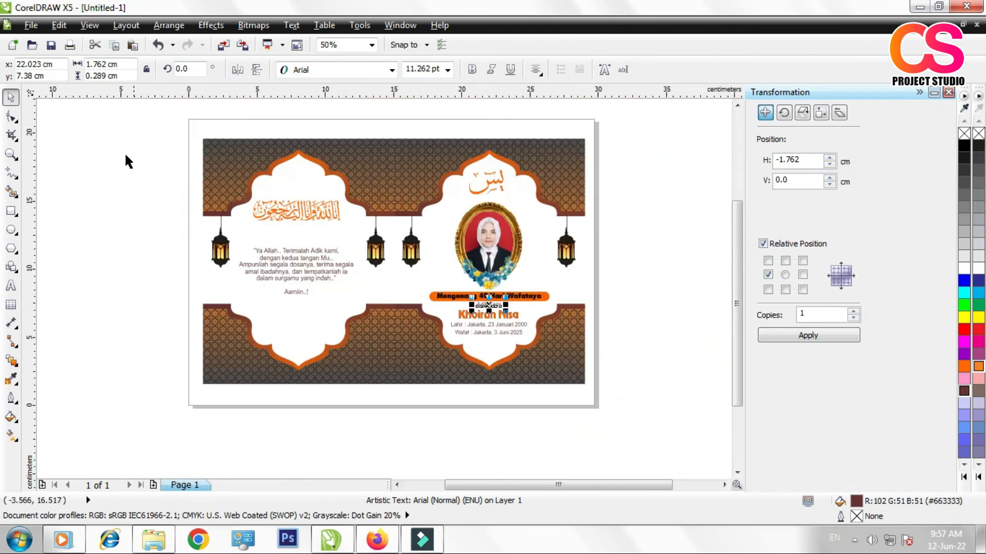
pyautogui.click(97, 145)
pyautogui.click(11, 154)
pyautogui.moveTo(178, 121); pyautogui.dragTo(662, 406)
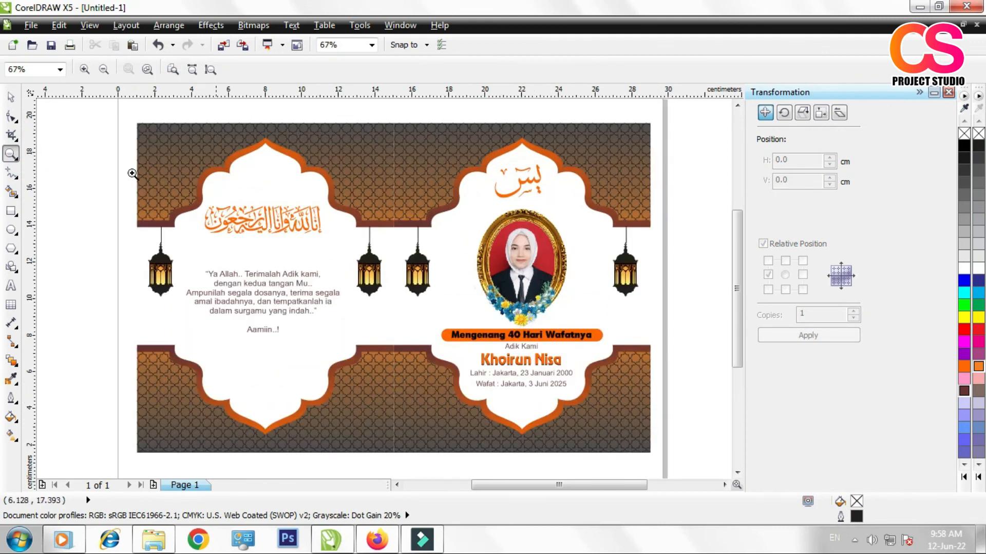
# Step: Start the Text tool for a new text object in the empty area beside the front cover
pyautogui.press('space')
pyautogui.moveTo(537, 486); pyautogui.dragTo(642, 500)
pyautogui.click(11, 285)
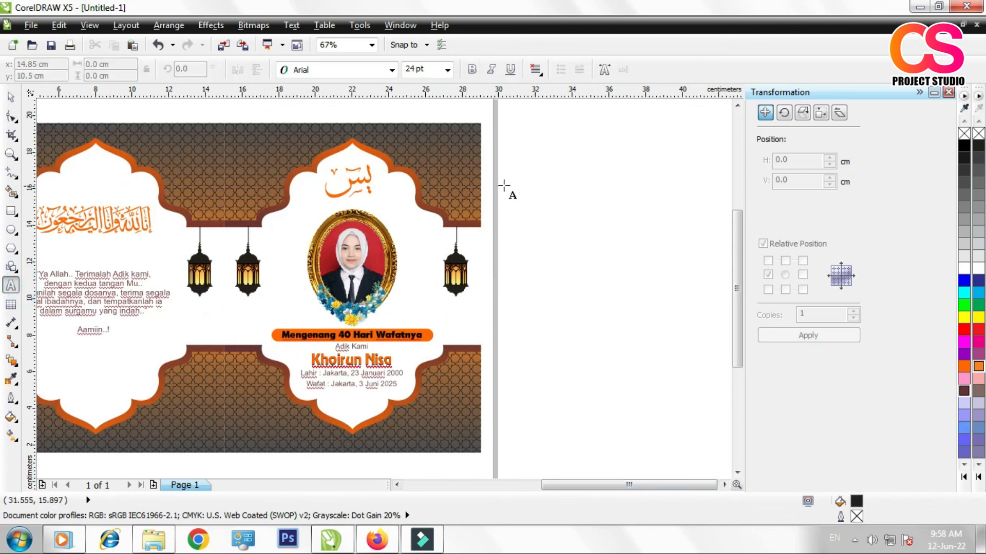